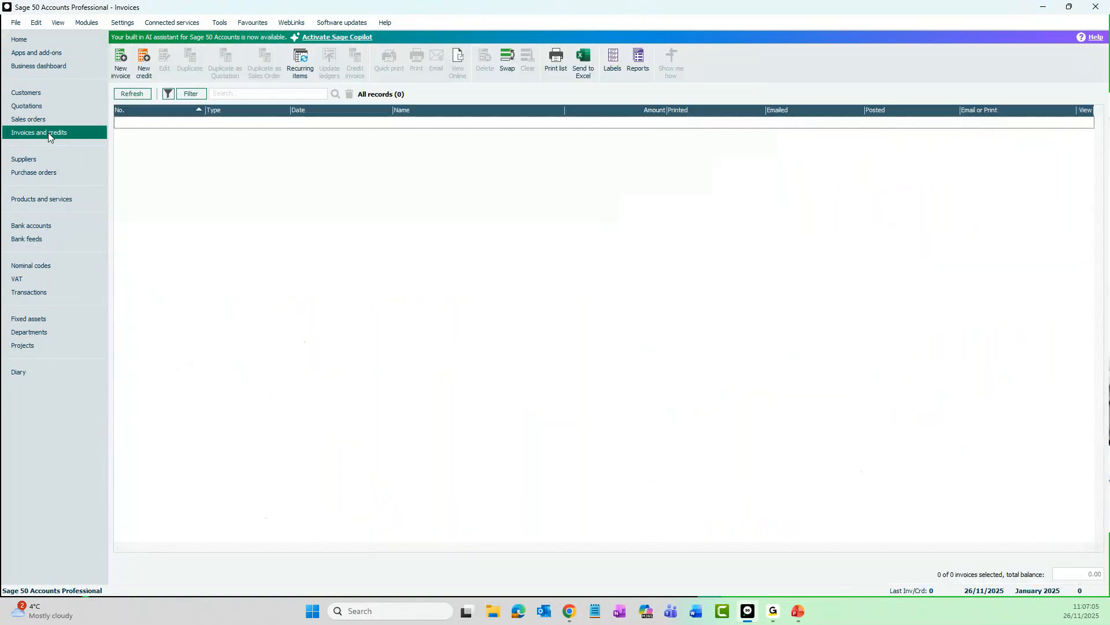
- Start a new invoice with the type Invoice and the format Product
{"action": "left_click", "coordinate": [121, 74]}
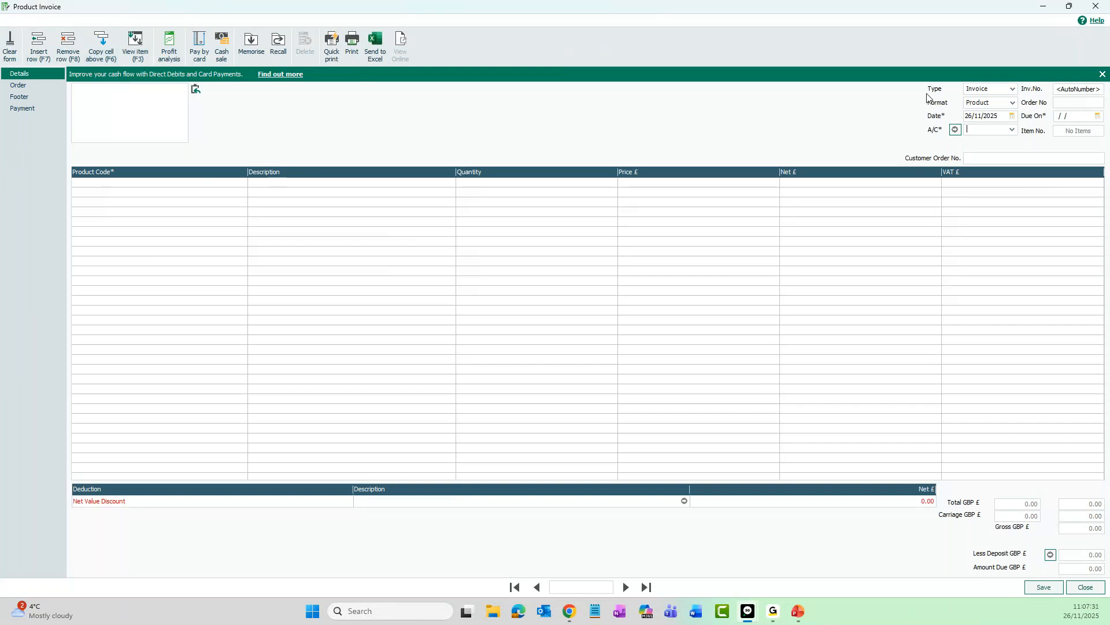
{"action": "left_click", "coordinate": [1013, 90]}
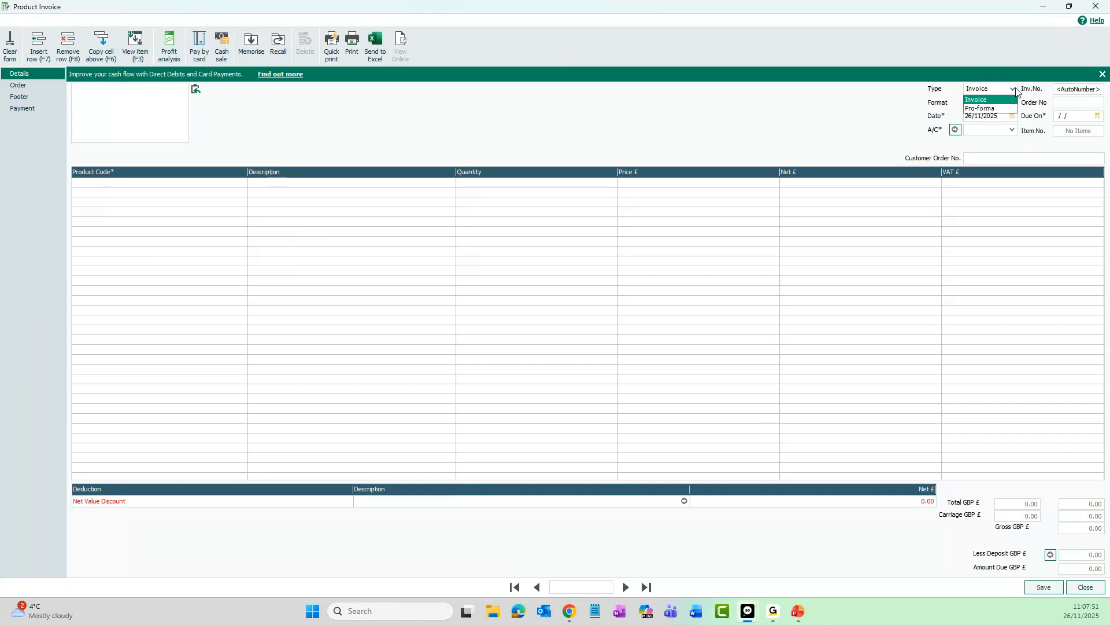
{"action": "left_click", "coordinate": [994, 99]}
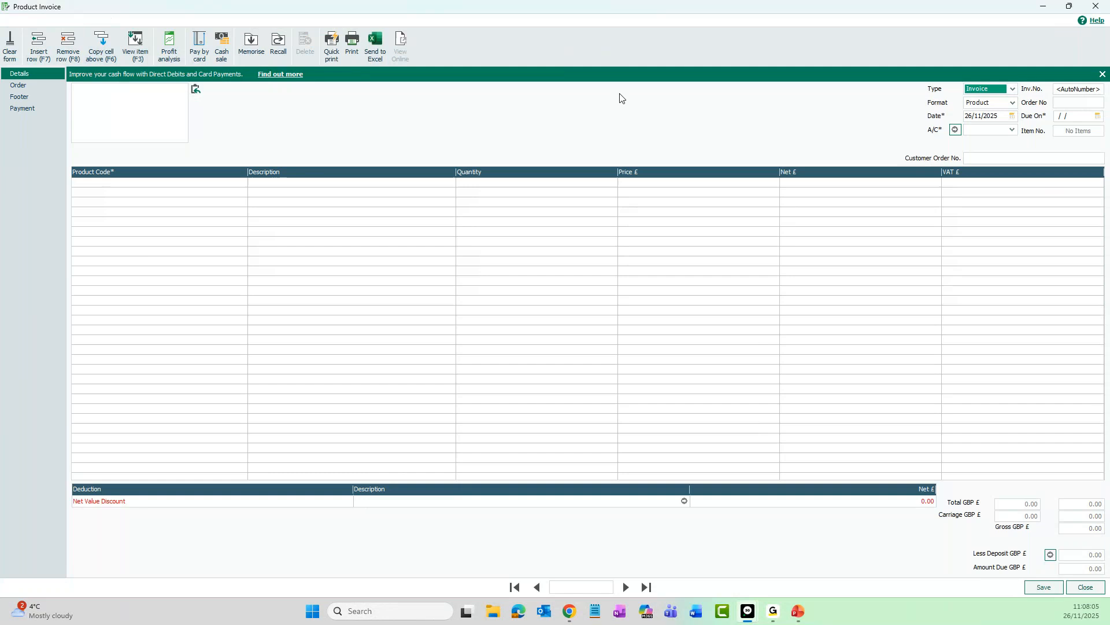
{"action": "left_click", "coordinate": [1014, 105]}
{"action": "left_click", "coordinate": [1013, 104]}
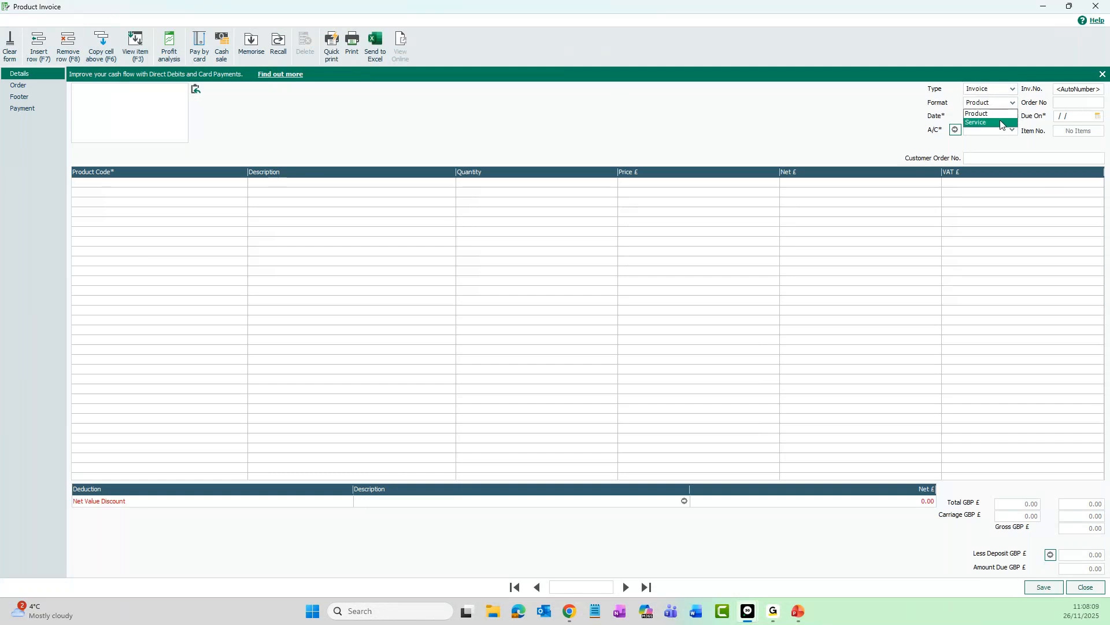
{"action": "left_click", "coordinate": [1003, 122]}
{"action": "left_click", "coordinate": [1013, 103]}
{"action": "left_click", "coordinate": [1006, 114]}
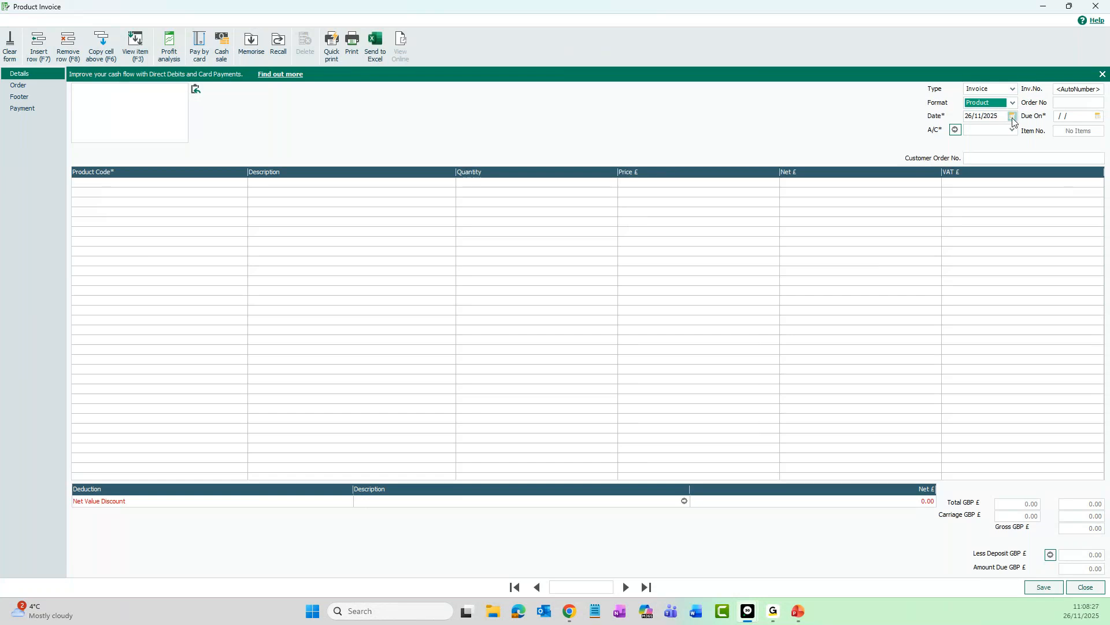
- Keep the invoice date of 26/11/2025 and assign the invoice to Customer 1
{"action": "left_click", "coordinate": [972, 116]}
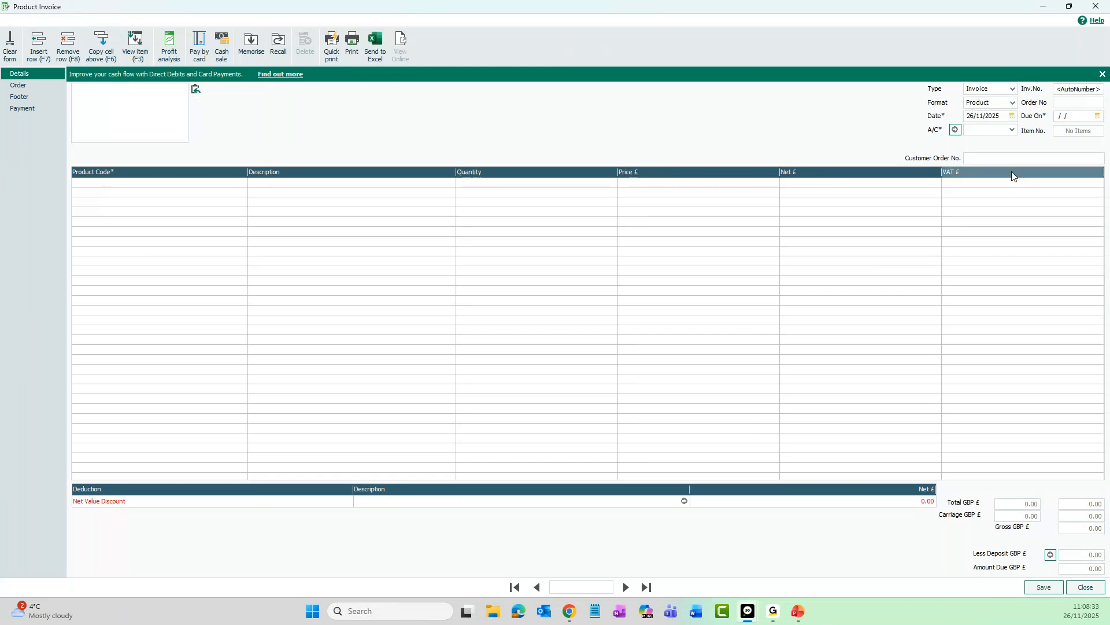
{"action": "left_click", "coordinate": [1013, 117]}
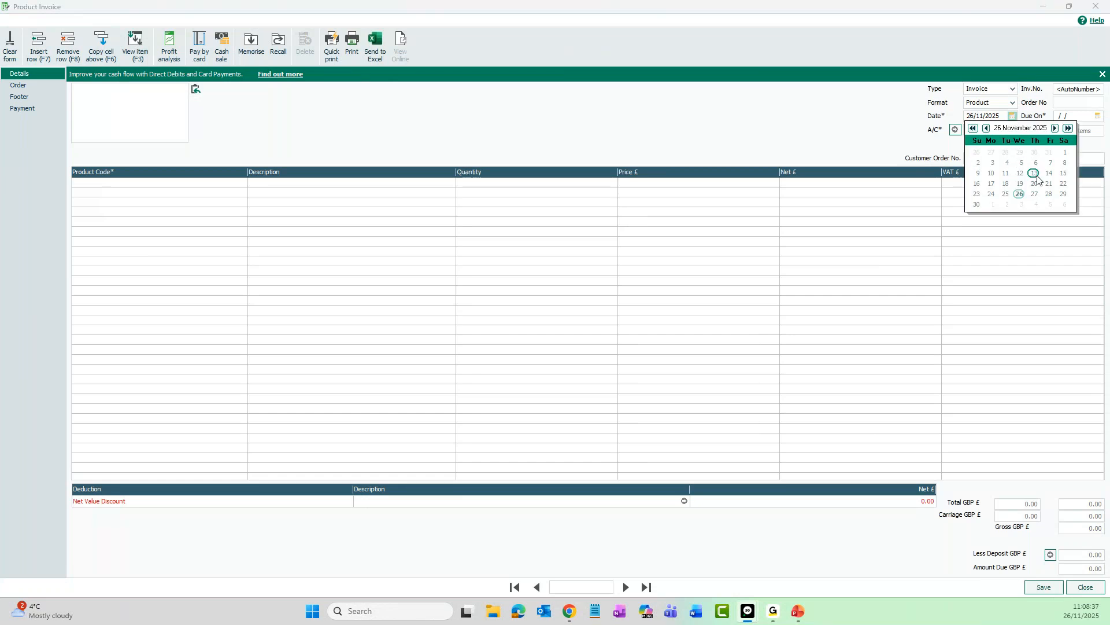
{"action": "left_click", "coordinate": [893, 127]}
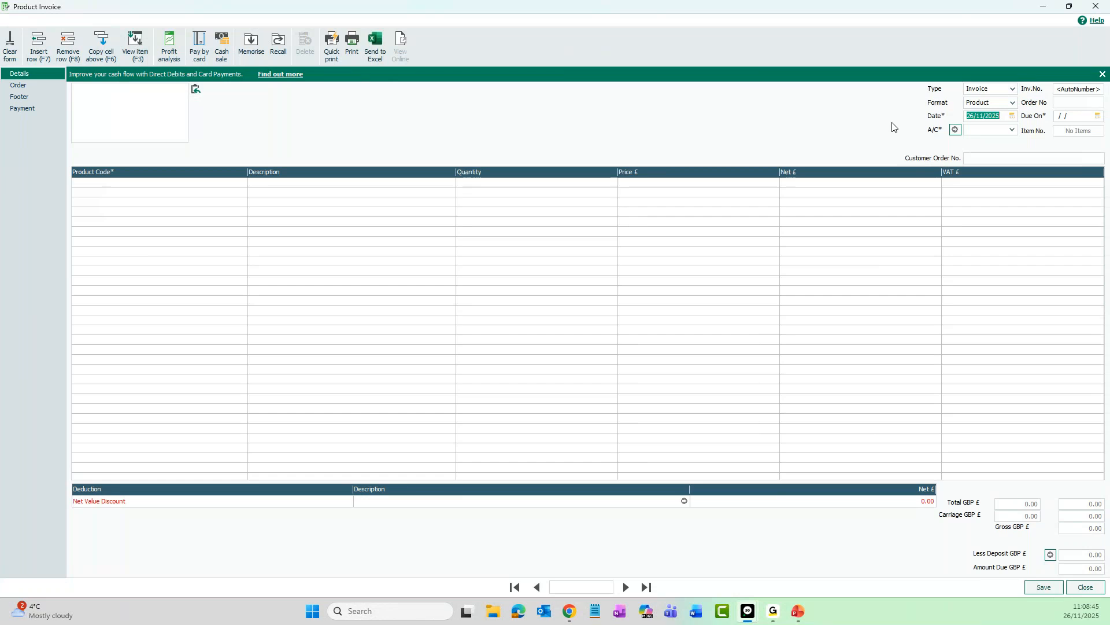
{"action": "left_click", "coordinate": [1012, 131]}
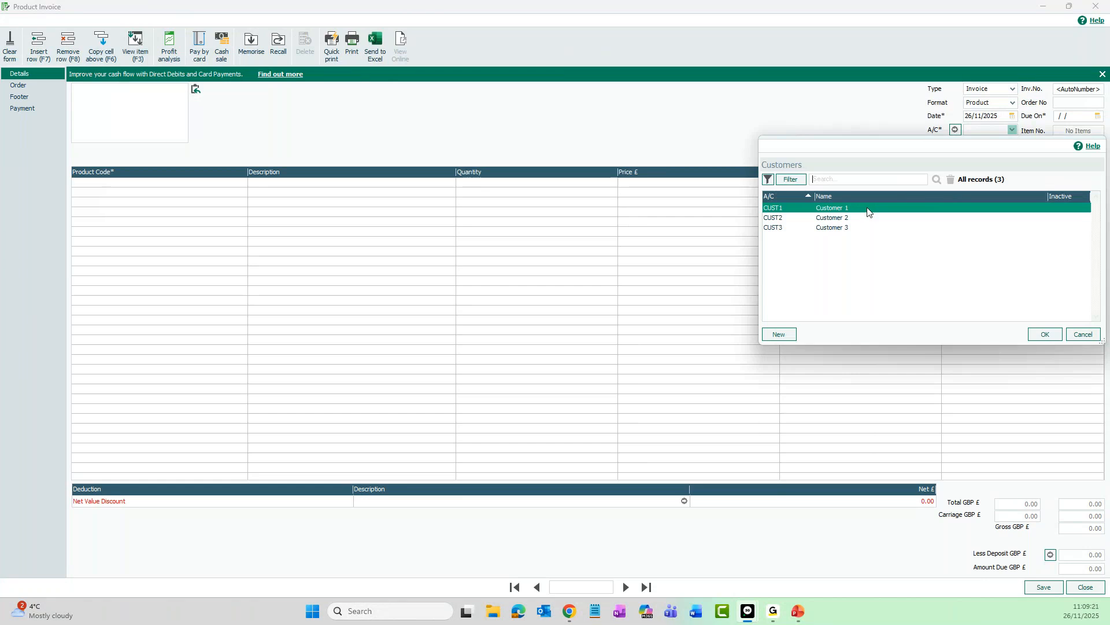
{"action": "left_click", "coordinate": [1044, 334]}
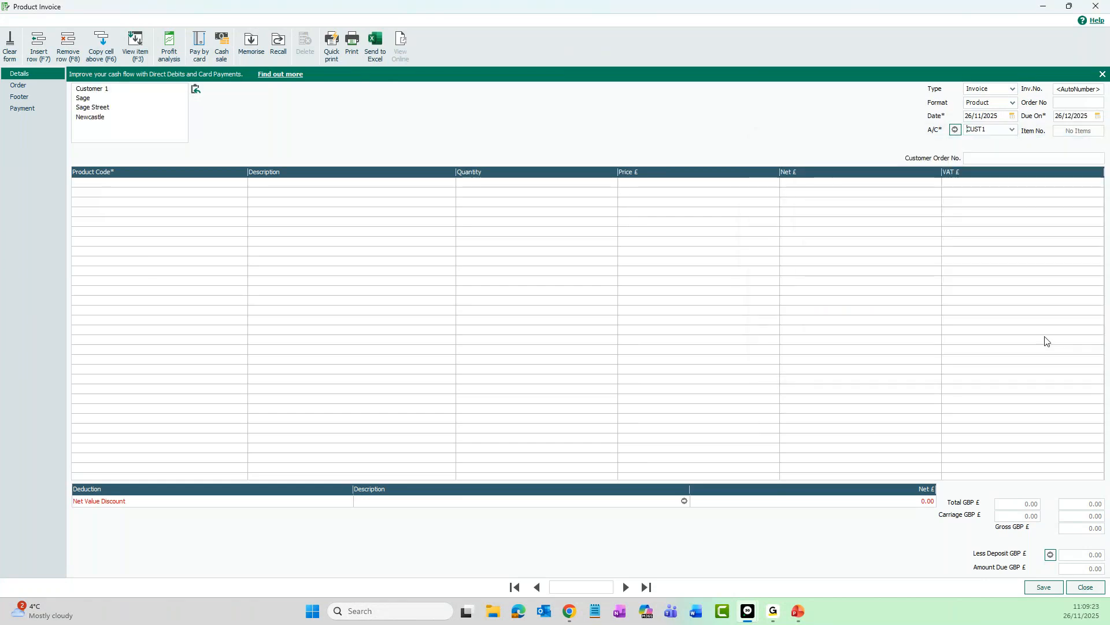
{"action": "key", "text": "Tab"}
- Review the invoice customer's record, the due date and the customer order number field
{"action": "left_click", "coordinate": [956, 134]}
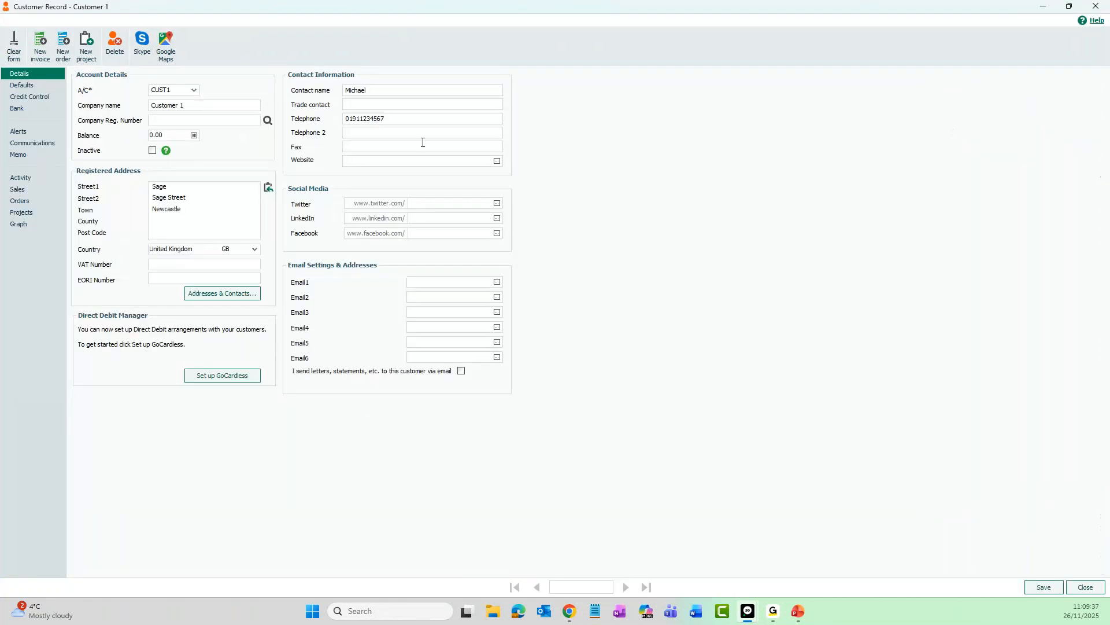
{"action": "left_click", "coordinate": [1097, 10]}
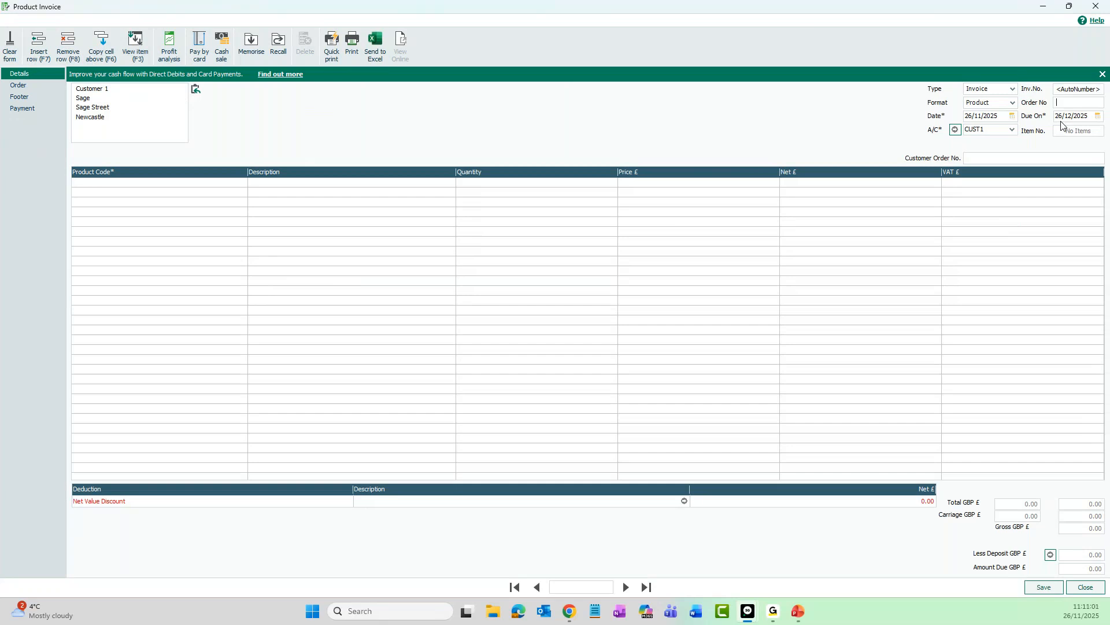
{"action": "left_click", "coordinate": [1064, 115]}
{"action": "left_click", "coordinate": [975, 160]}
- Add product B001, Bricks, as the first line of the invoice
{"action": "left_click", "coordinate": [90, 183]}
{"action": "left_click", "coordinate": [243, 183]}
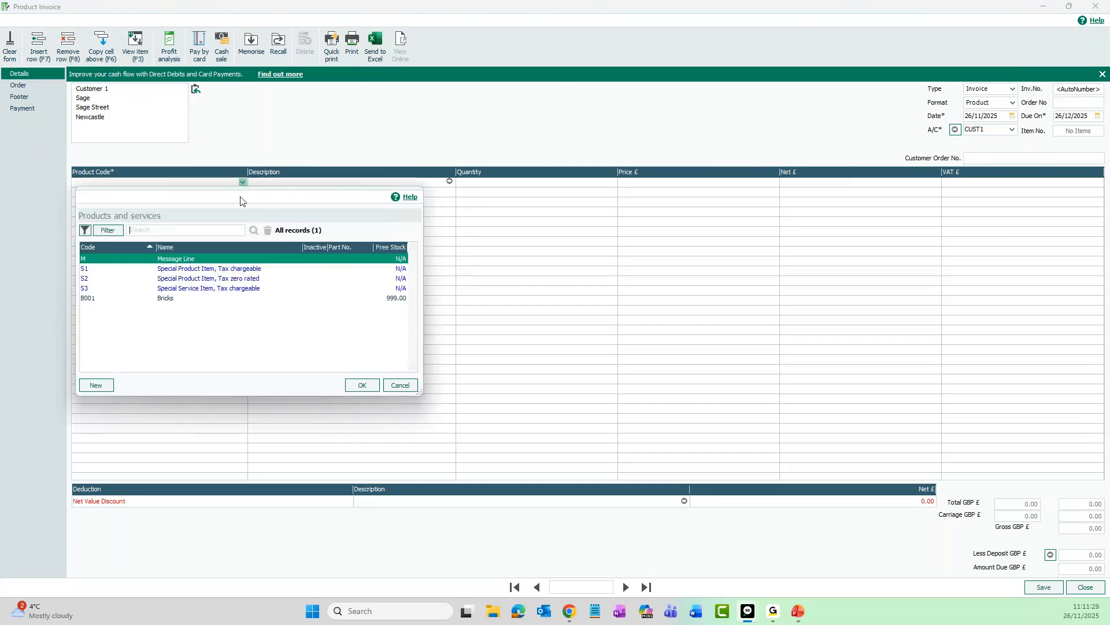
{"action": "left_click", "coordinate": [185, 300]}
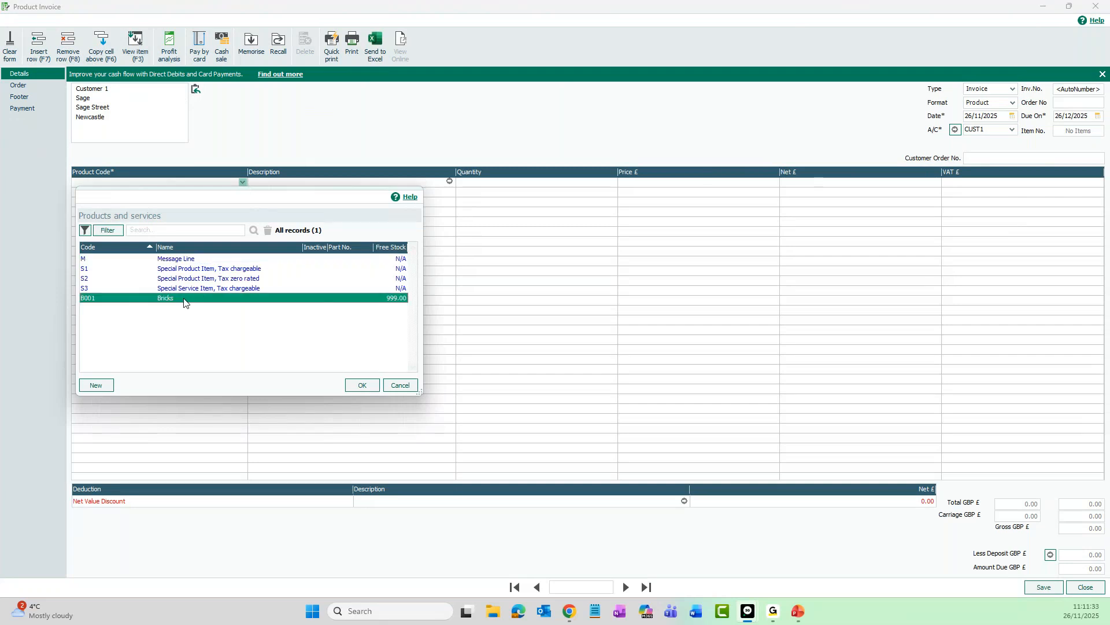
{"action": "left_click", "coordinate": [359, 386]}
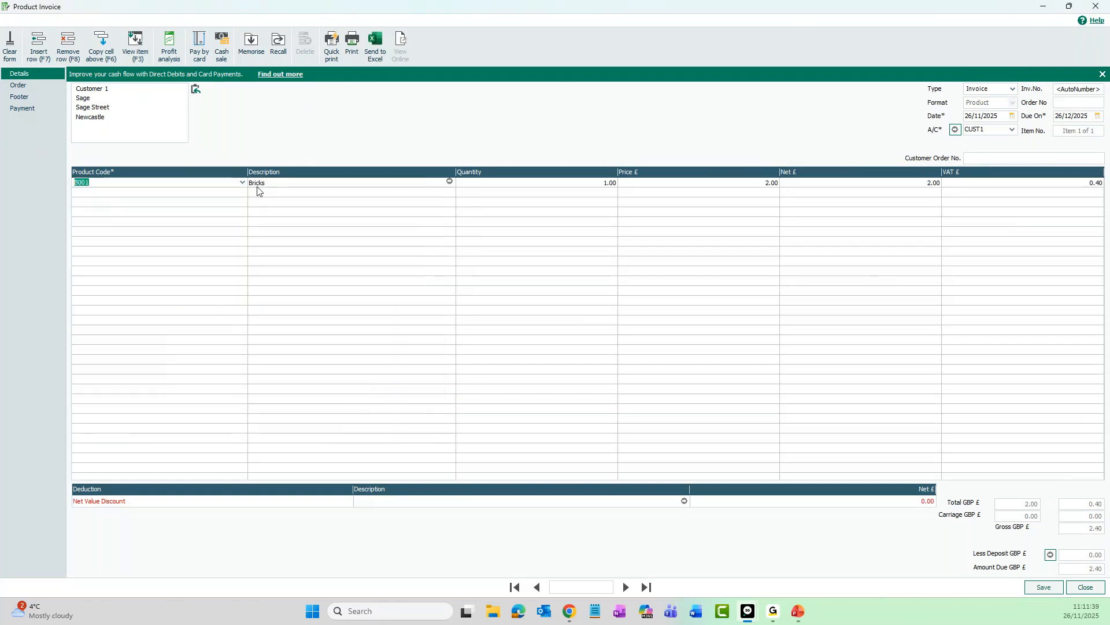
- Examine the Bricks line's item details, including its units, comments and quantity
{"action": "left_click", "coordinate": [451, 184]}
{"action": "left_click_drag", "start_coordinate": [166, 173], "coordinate": [520, 119]}
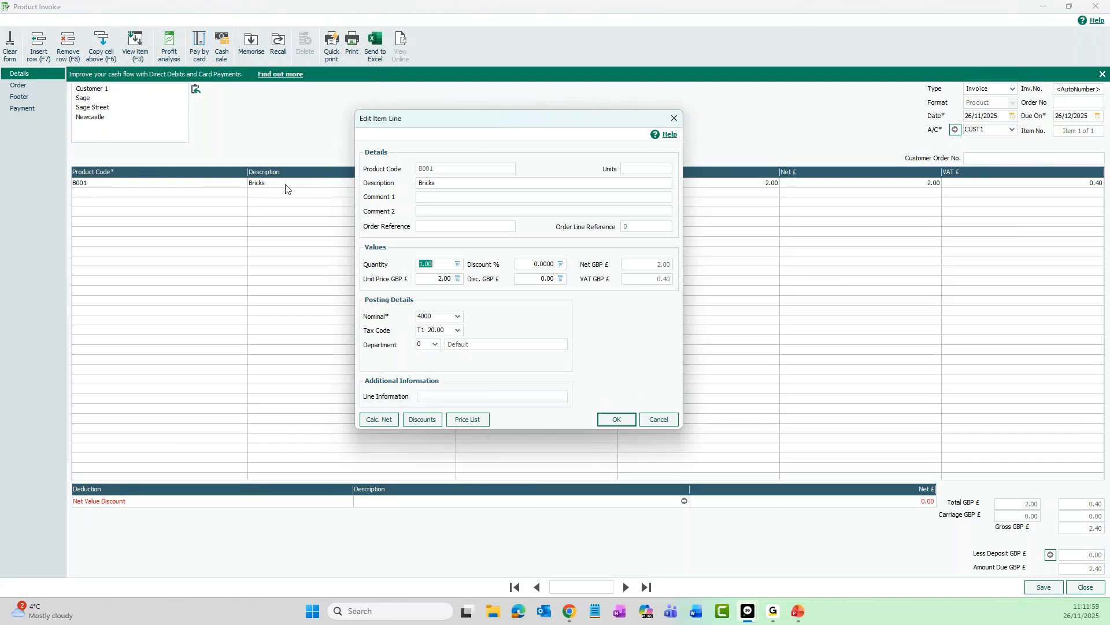
{"action": "left_click", "coordinate": [624, 168]}
{"action": "left_click_drag", "start_coordinate": [505, 122], "coordinate": [502, 209]}
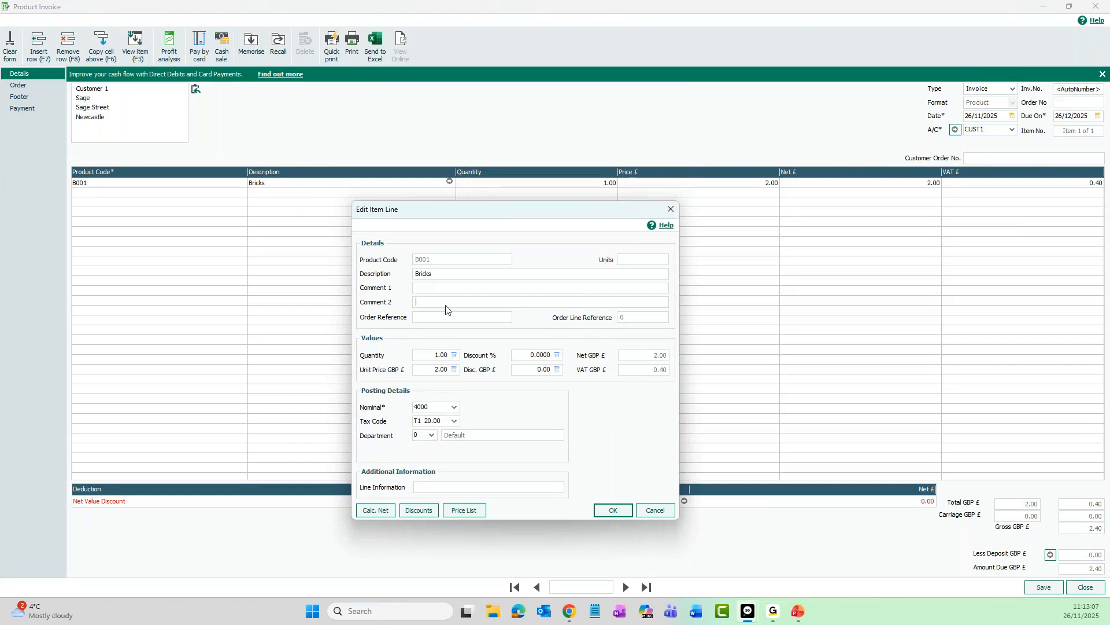
{"action": "left_click", "coordinate": [428, 355]}
{"action": "left_click", "coordinate": [455, 355]}
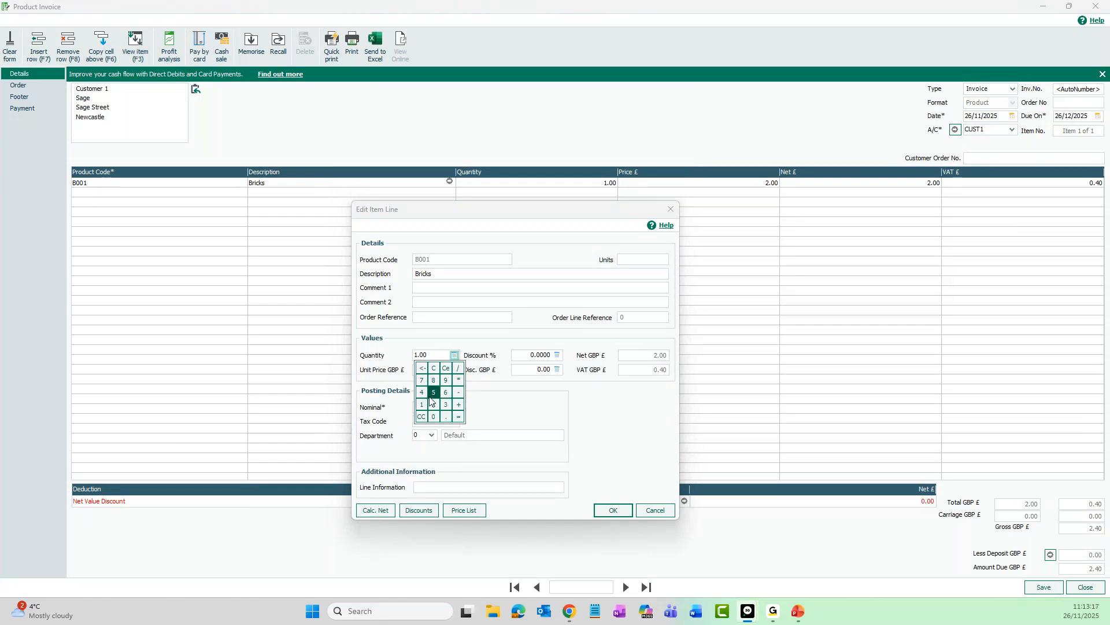
{"action": "left_click", "coordinate": [481, 404]}
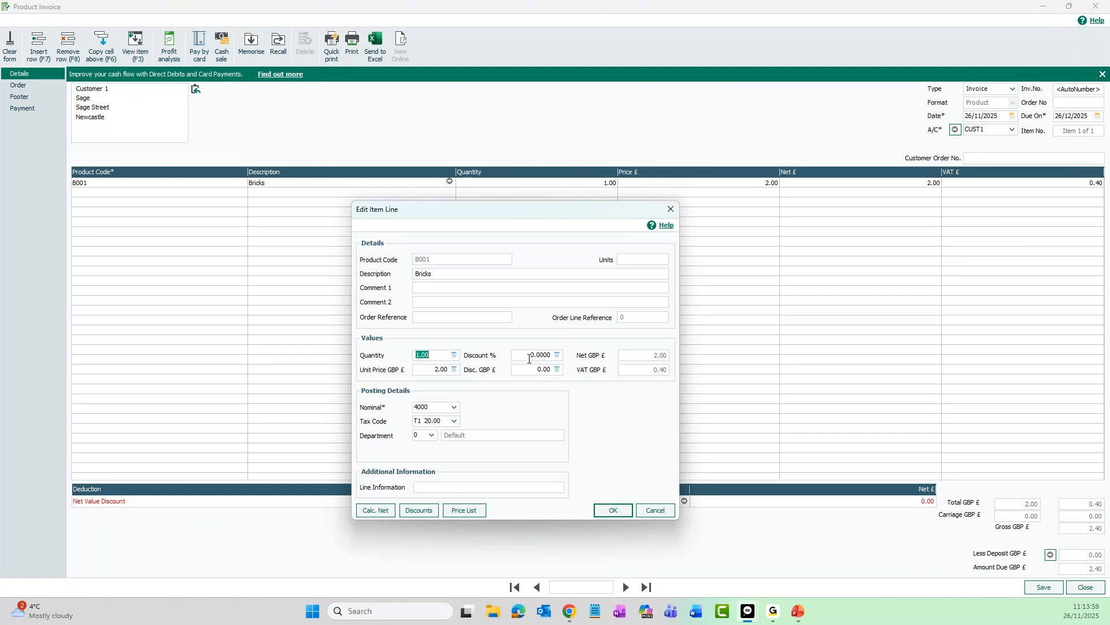
- Try a quantity of 5 in the Bricks item details, check the discount values, and cancel the edit
{"action": "double_click", "coordinate": [419, 355]}
{"action": "type", "text": "5"}
{"action": "key", "text": "Tab"}
{"action": "left_click", "coordinate": [524, 356]}
{"action": "left_click", "coordinate": [531, 373]}
{"action": "key", "text": "Tab"}
{"action": "left_click", "coordinate": [655, 510]}
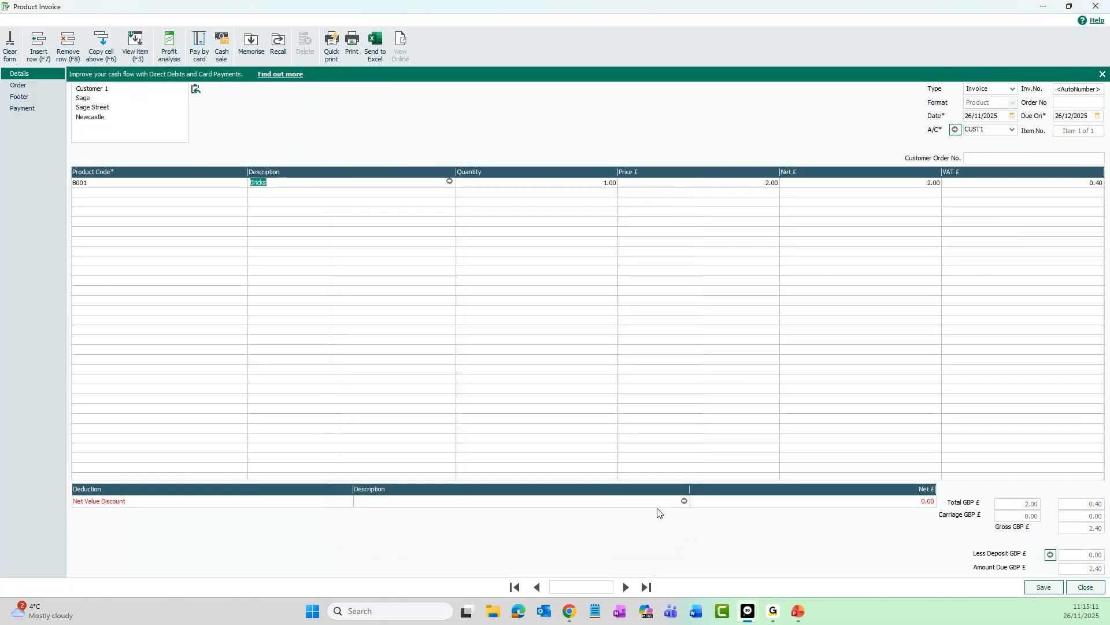
- Review the invoice's order details and the customer's available delivery addresses
{"action": "left_click", "coordinate": [44, 86]}
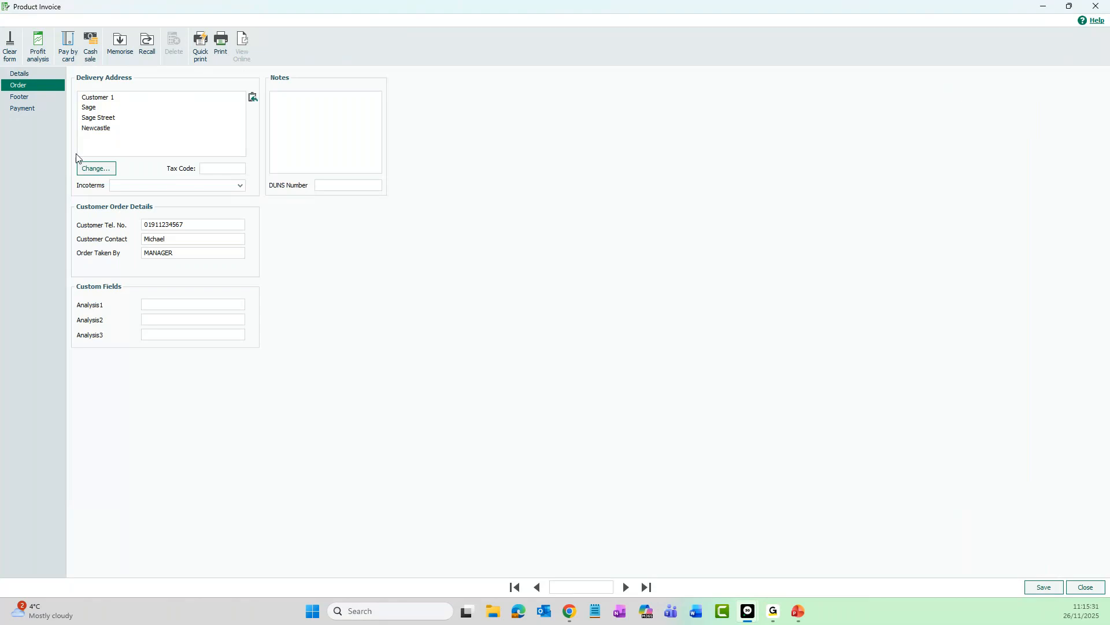
{"action": "left_click", "coordinate": [93, 172]}
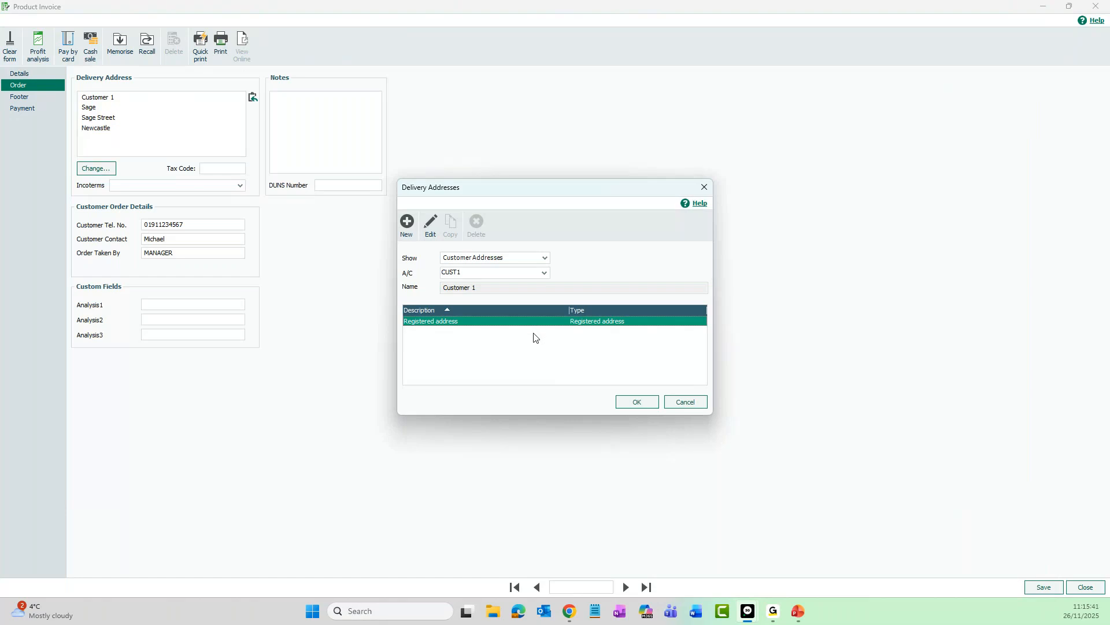
{"action": "left_click", "coordinate": [683, 401]}
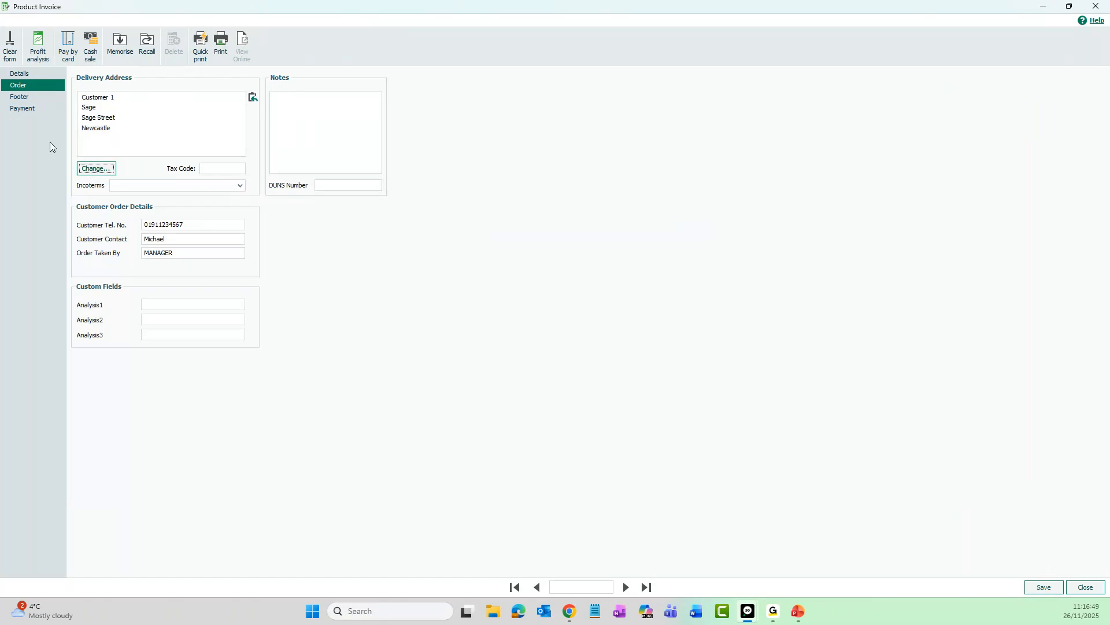
- Review the invoice's footer and payment details, leaving the payment type as Post as Payment on Account (SA)
{"action": "left_click", "coordinate": [37, 98]}
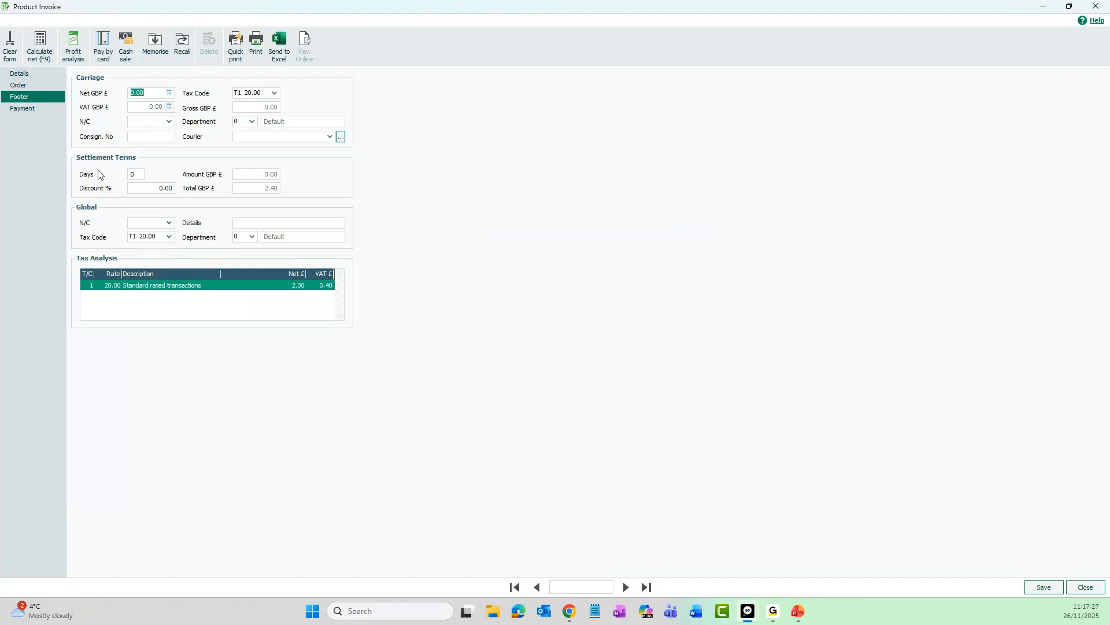
{"action": "left_click", "coordinate": [130, 173]}
{"action": "left_click", "coordinate": [29, 113]}
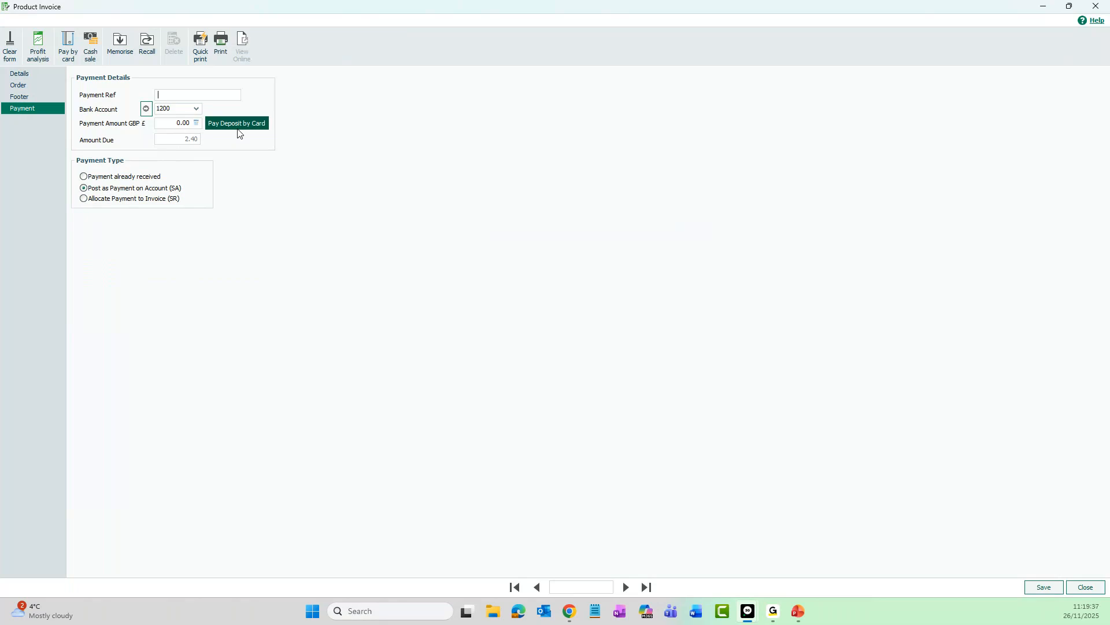
{"action": "left_click", "coordinate": [157, 199]}
{"action": "left_click", "coordinate": [148, 189]}
{"action": "left_click", "coordinate": [26, 74]}
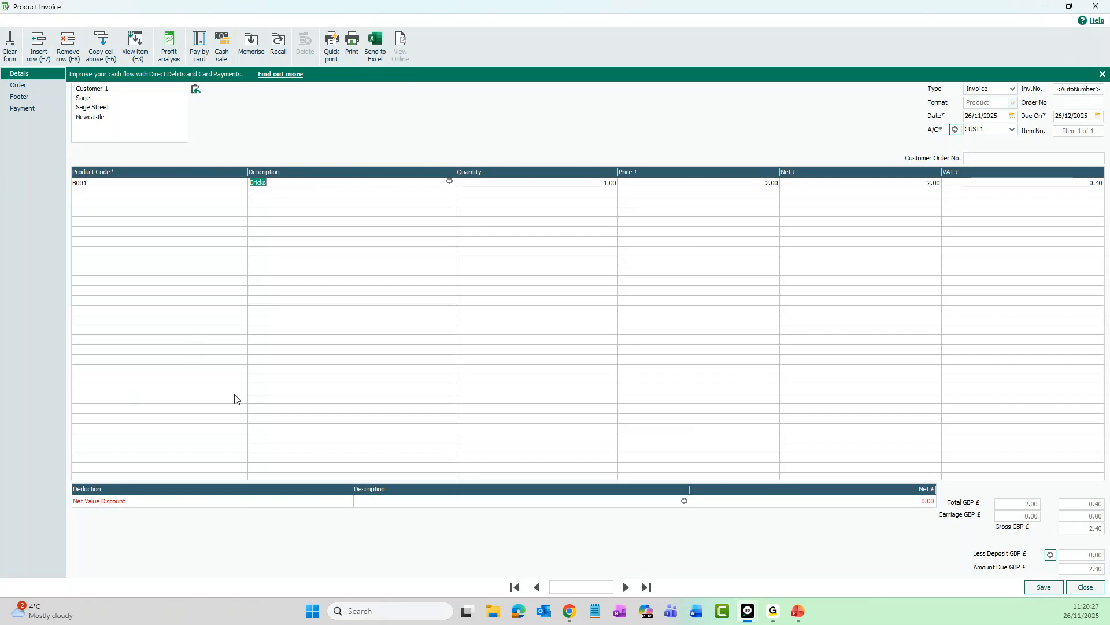
- Look over the net value discount's details without entering a discount
{"action": "left_click", "coordinate": [685, 503]}
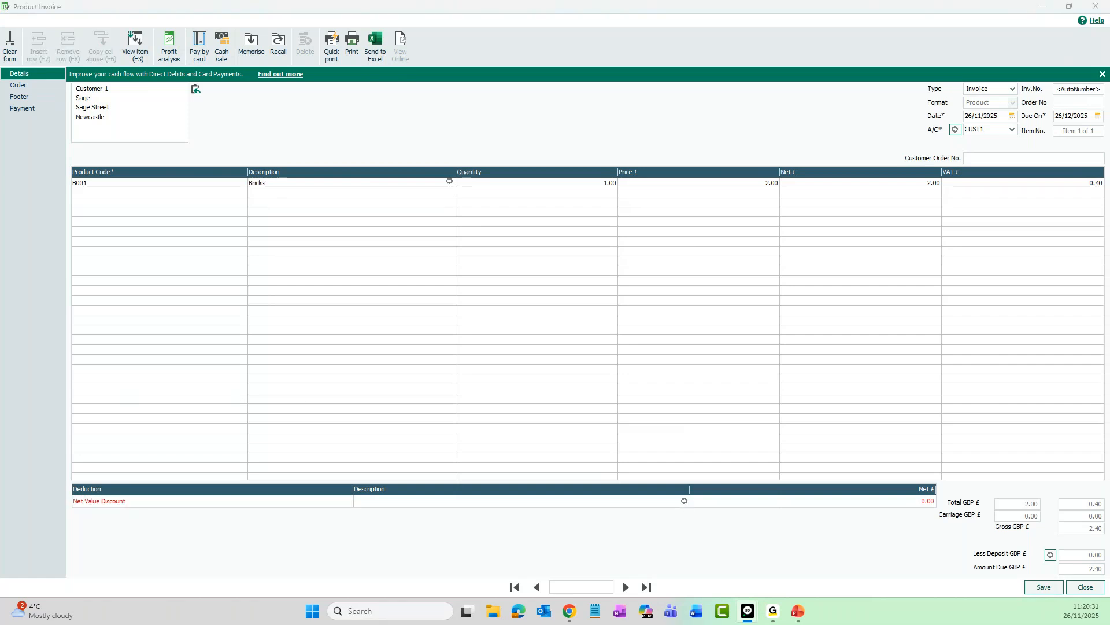
{"action": "left_click_drag", "start_coordinate": [0, 241], "coordinate": [470, 208]}
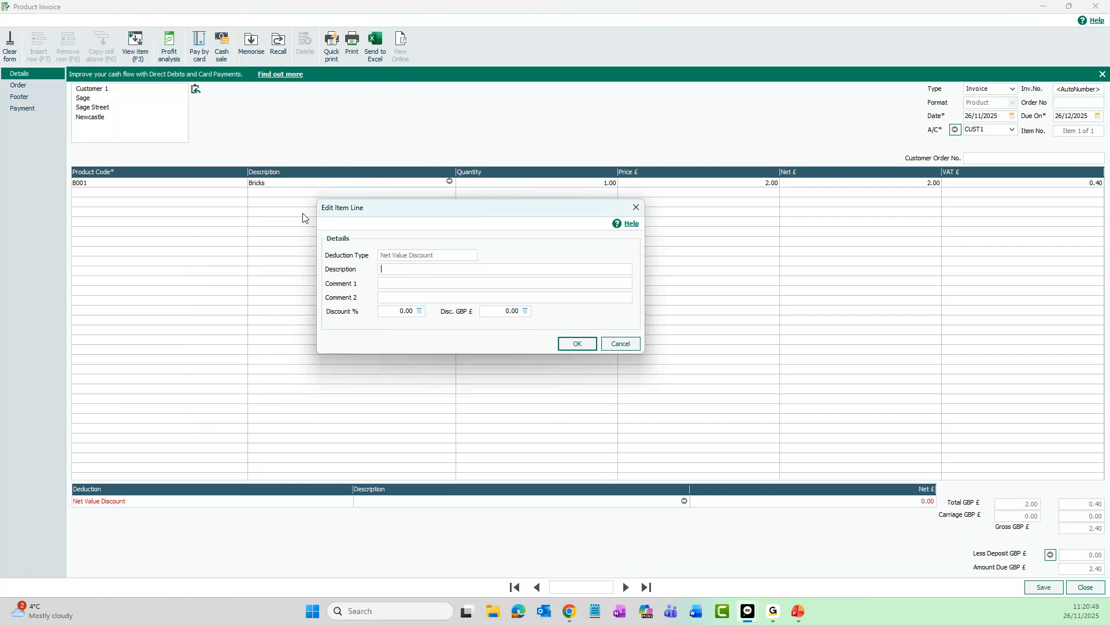
{"action": "left_click", "coordinate": [629, 344]}
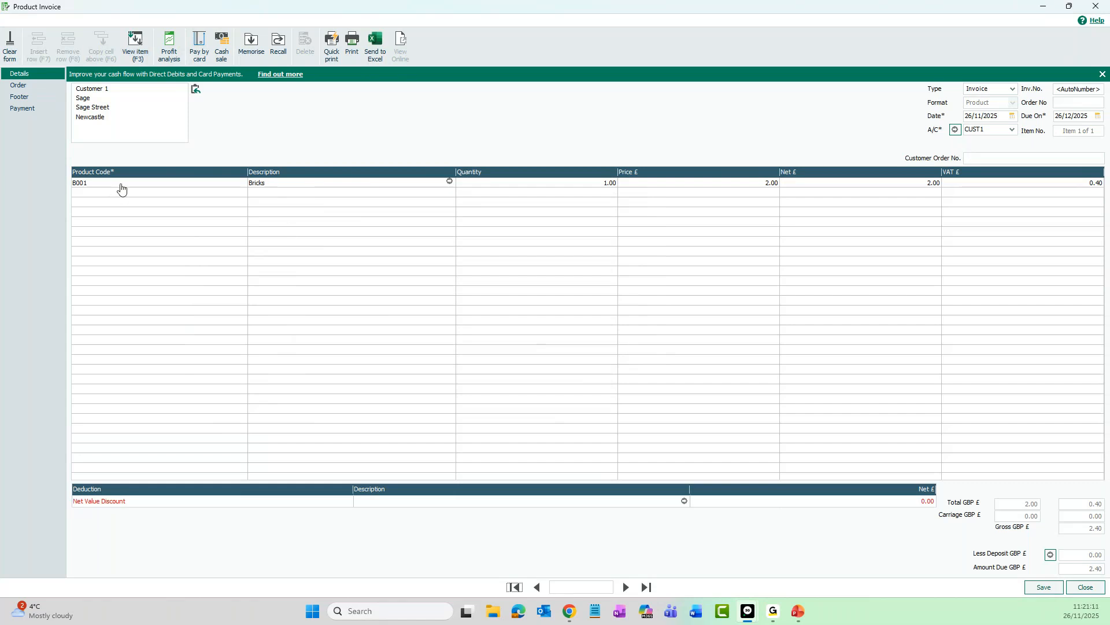
{"action": "left_click", "coordinate": [235, 189]}
{"action": "left_click", "coordinate": [241, 183]}
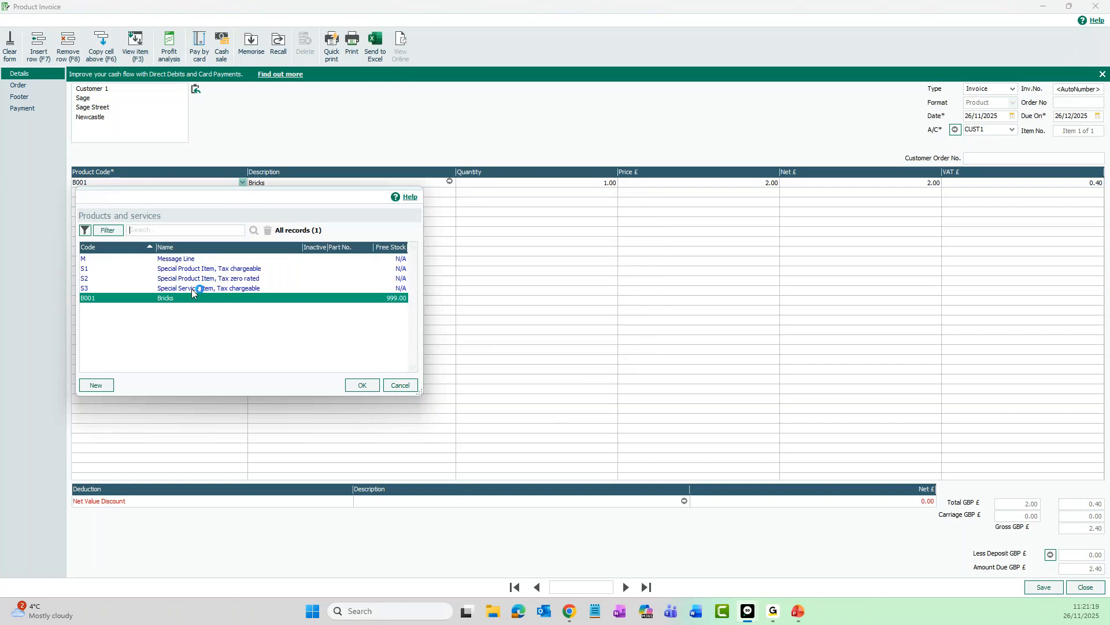
{"action": "left_click", "coordinate": [398, 385]}
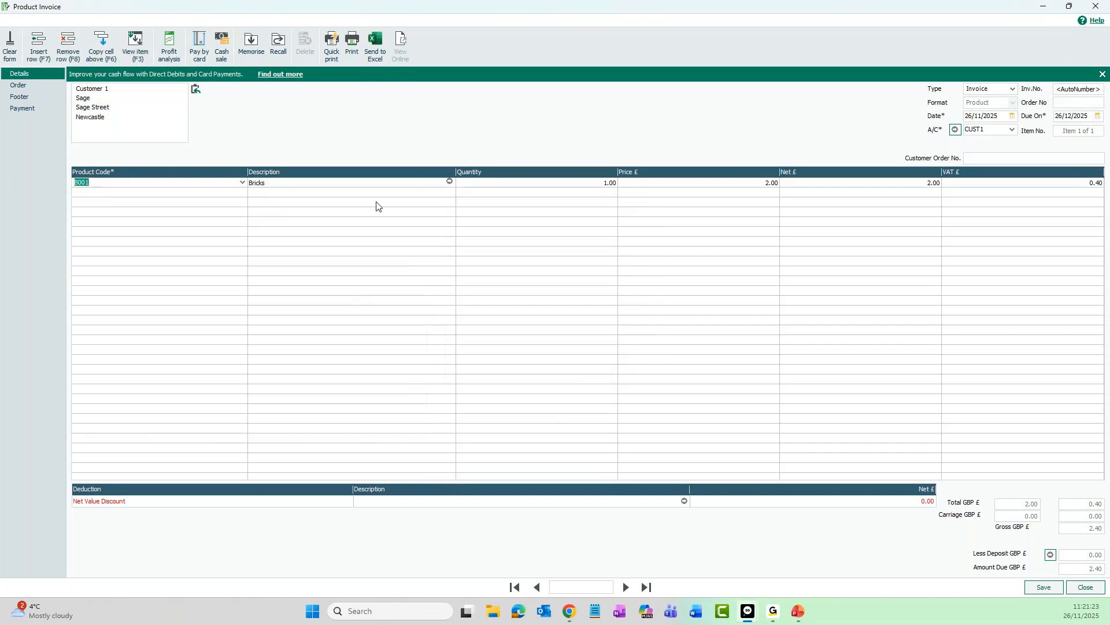
- Set the quantity of the Bricks line to 5
{"action": "left_click", "coordinate": [496, 189]}
{"action": "type", "text": "5"}
{"action": "left_click", "coordinate": [703, 181]}
- Apply a 5% net value discount to the invoice, save it and close the invoice form
{"action": "left_click", "coordinate": [684, 502]}
{"action": "left_click_drag", "start_coordinate": [0, 223], "coordinate": [504, 205]}
{"action": "left_click", "coordinate": [385, 304]}
{"action": "type", "text": "5"}
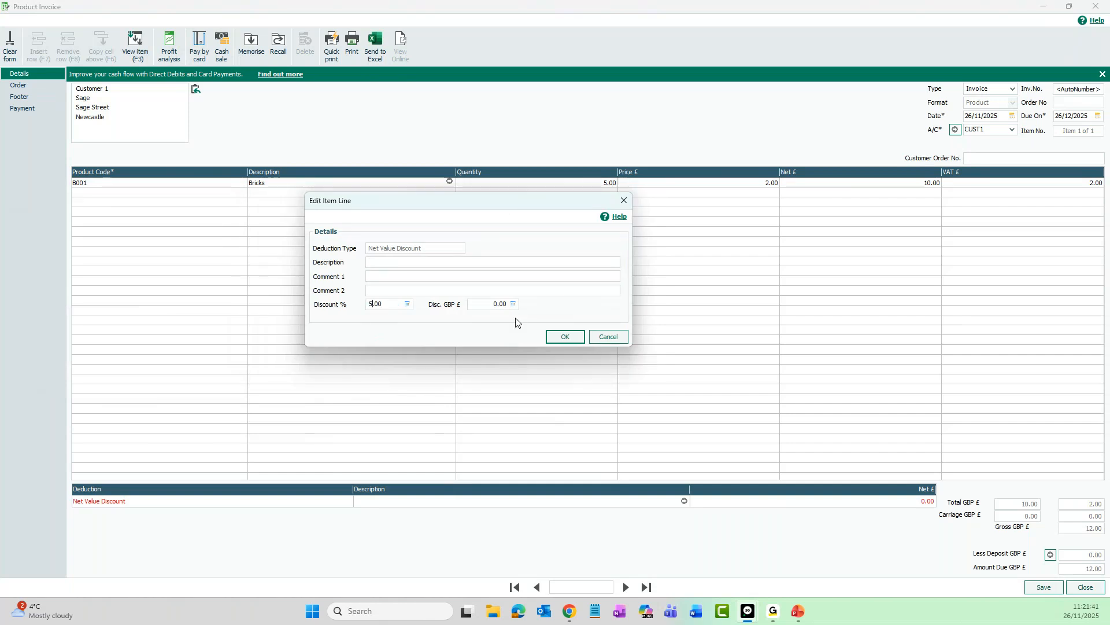
{"action": "left_click", "coordinate": [550, 337]}
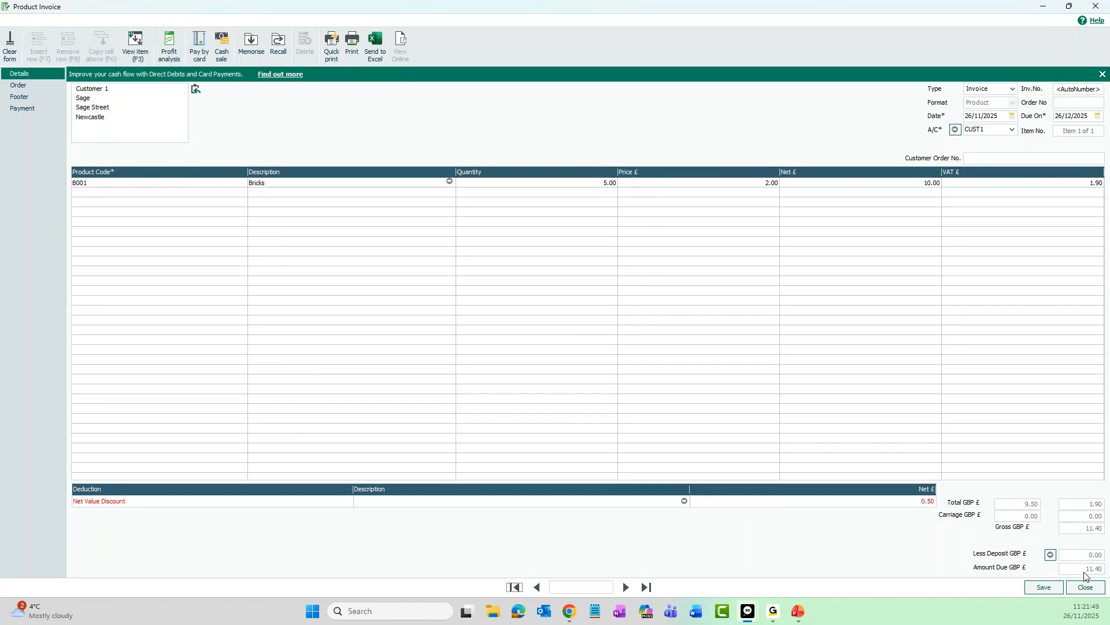
{"action": "left_click", "coordinate": [1044, 587]}
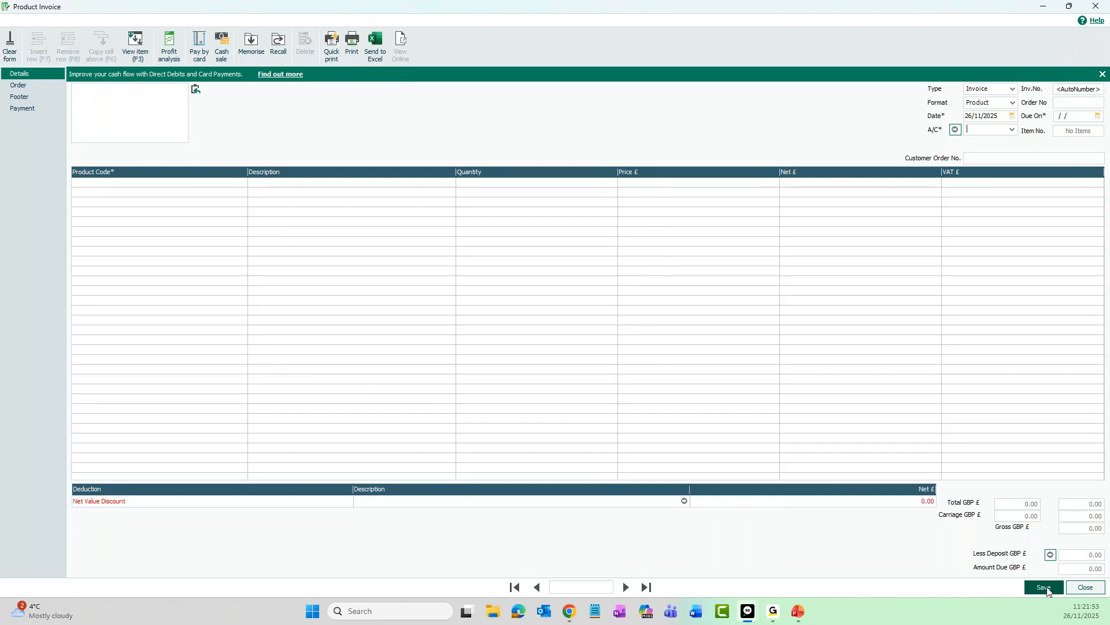
{"action": "left_click", "coordinate": [1086, 589]}
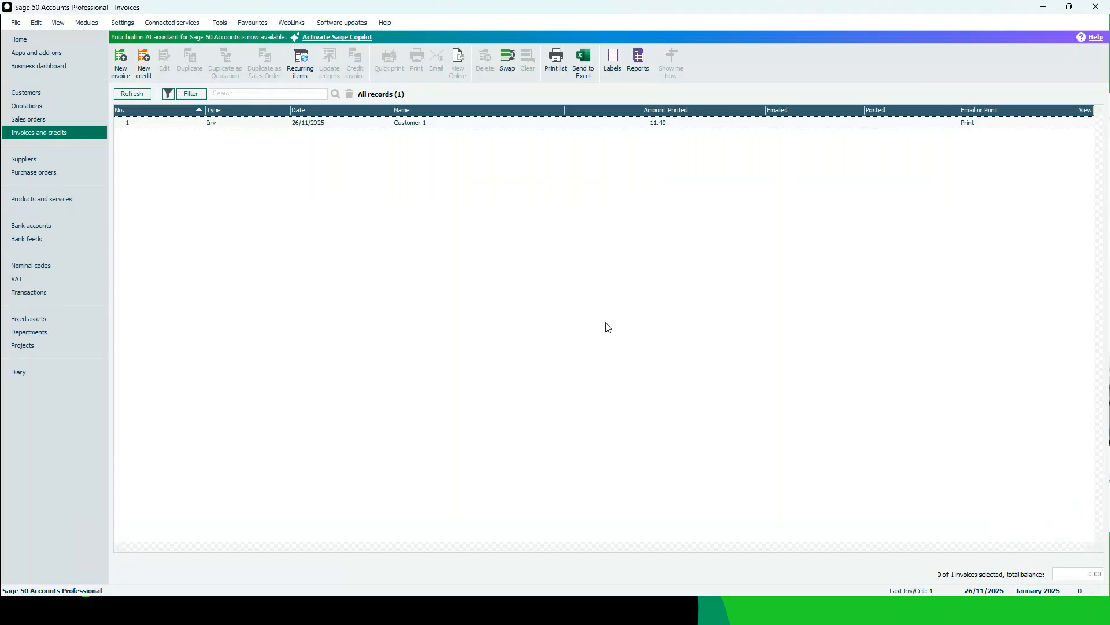
- Select Customer 1's saved invoice, then check the transactions list and the activity on Customer 1's record
{"action": "left_click", "coordinate": [197, 123]}
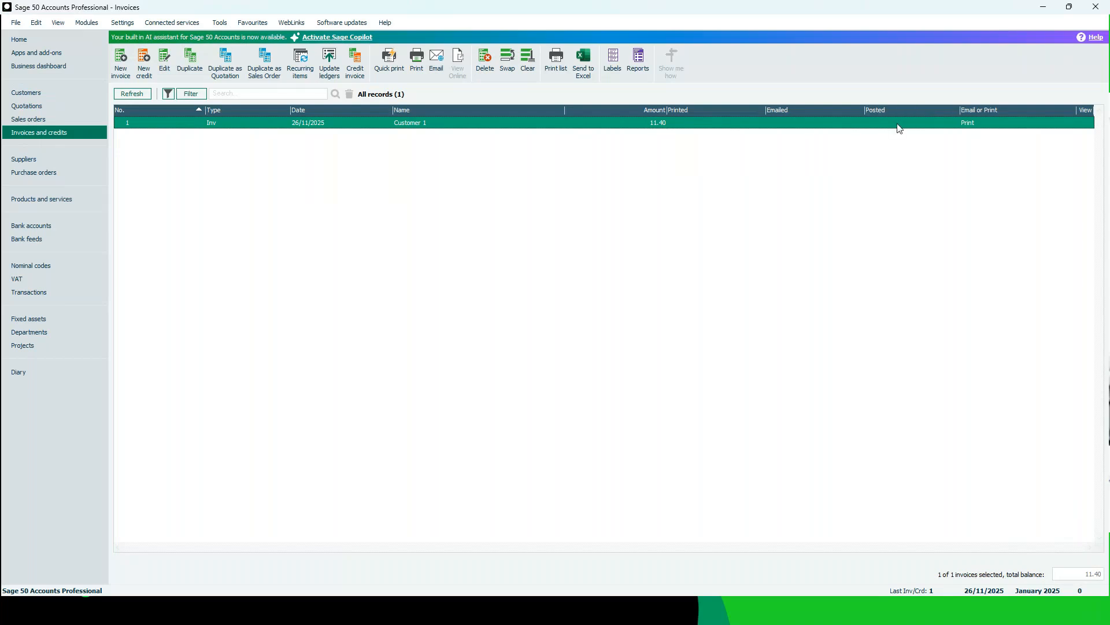
{"action": "left_click", "coordinate": [50, 294]}
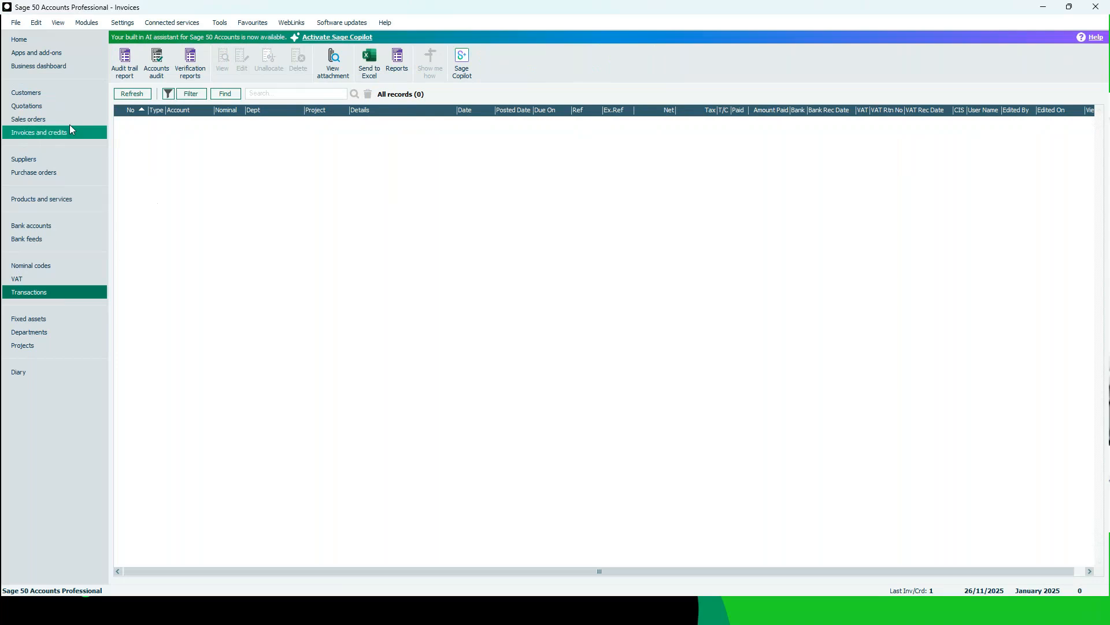
{"action": "left_click", "coordinate": [58, 96]}
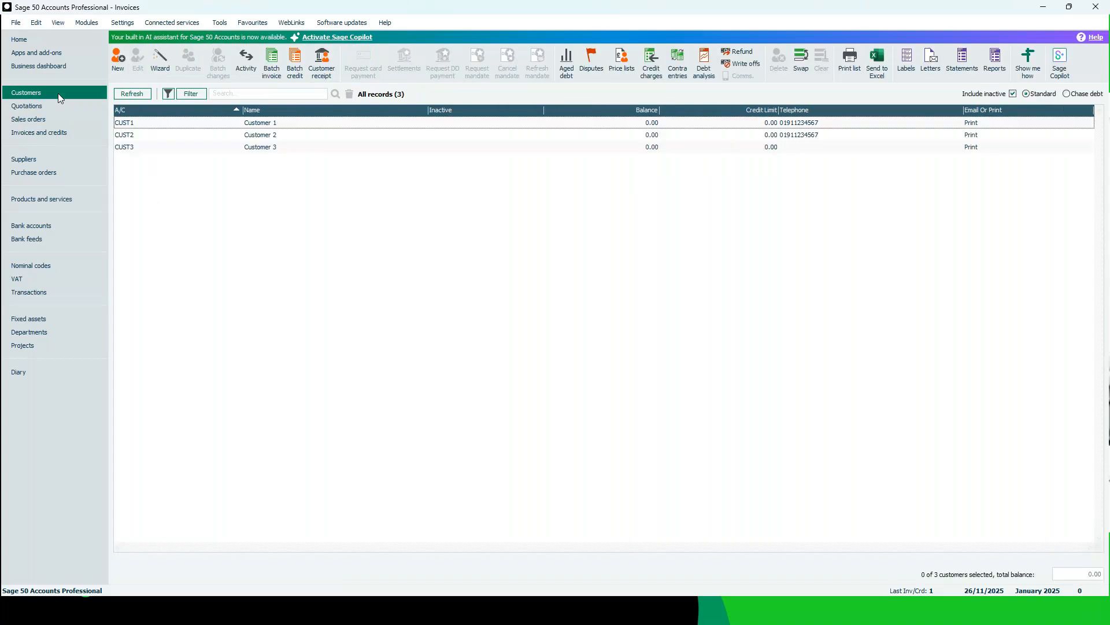
{"action": "left_click", "coordinate": [258, 124]}
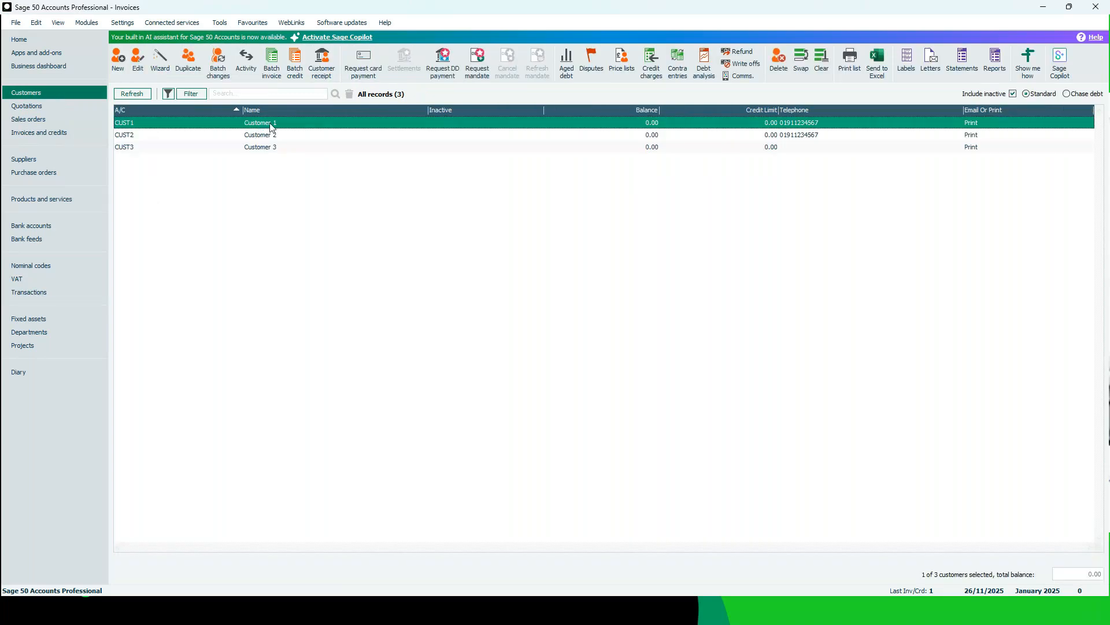
{"action": "double_click", "coordinate": [274, 123]}
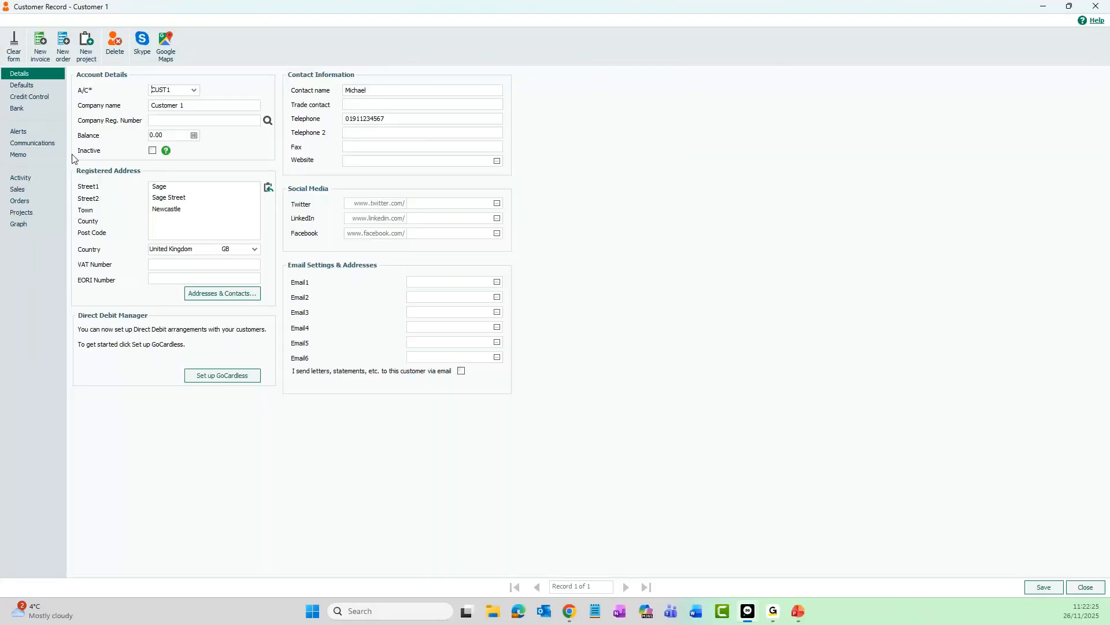
{"action": "left_click", "coordinate": [27, 179]}
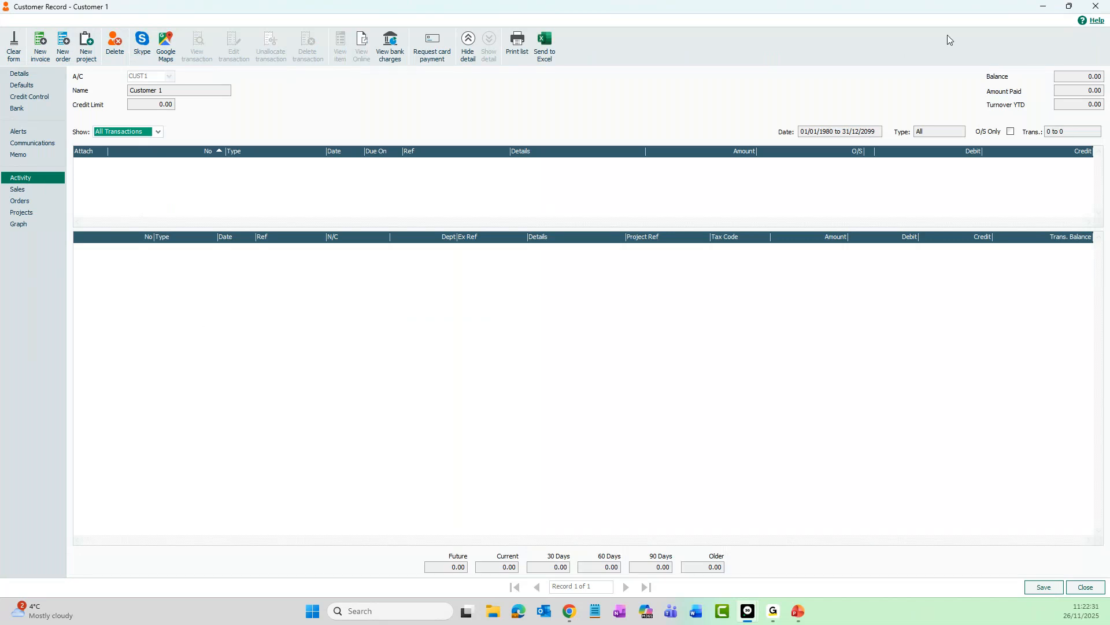
{"action": "left_click", "coordinate": [1097, 7]}
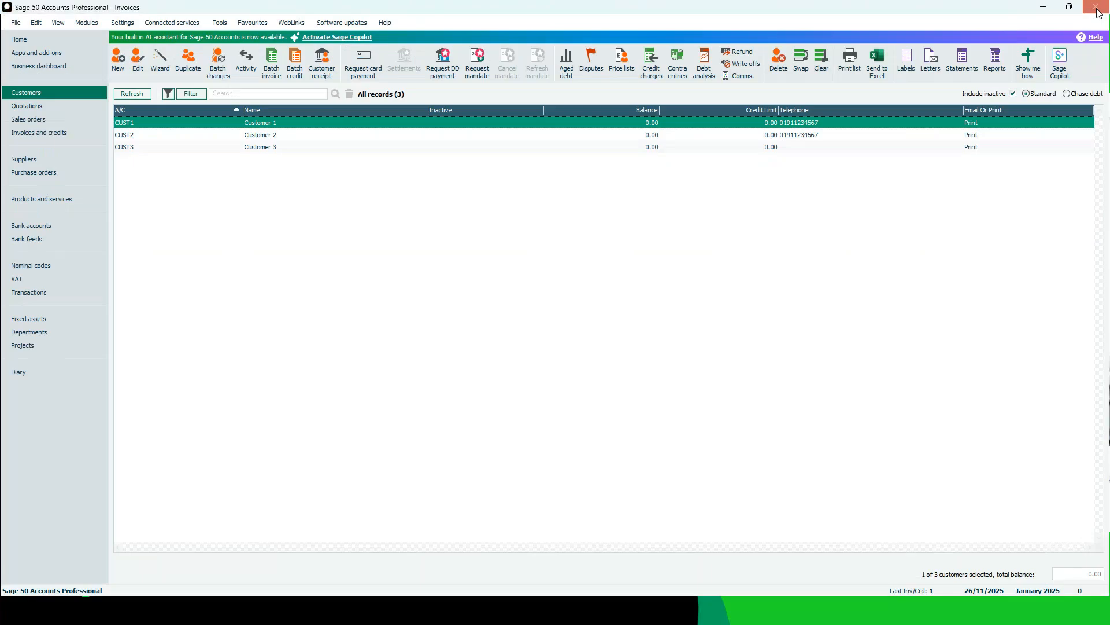
- Review the activity of product B001 Bricks before the invoice is posted, and close it
{"action": "left_click", "coordinate": [64, 199]}
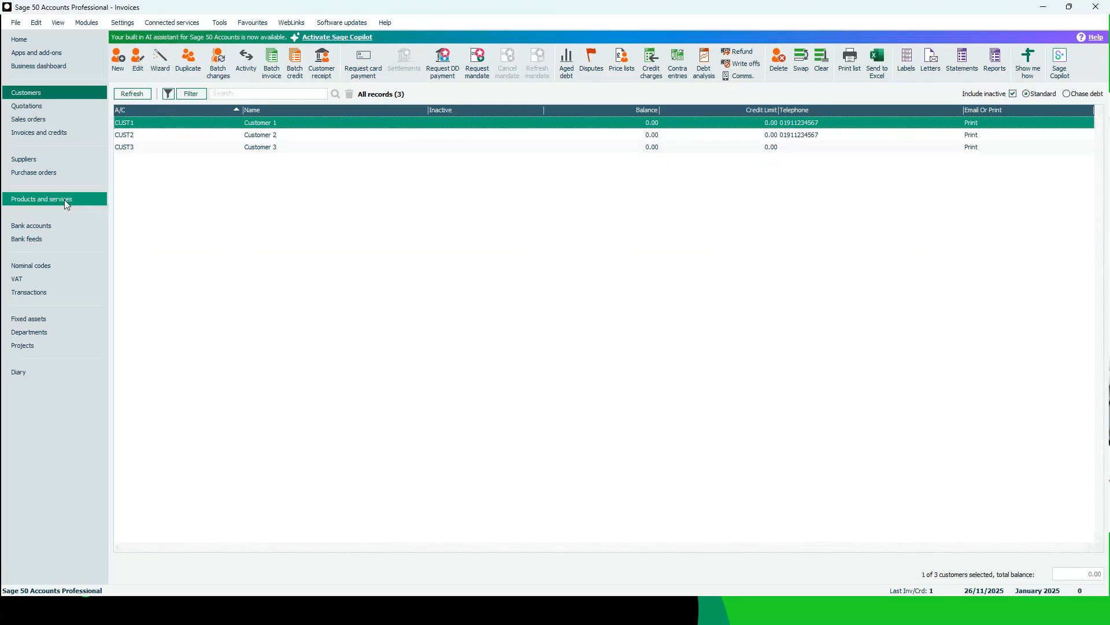
{"action": "left_click", "coordinate": [199, 127]}
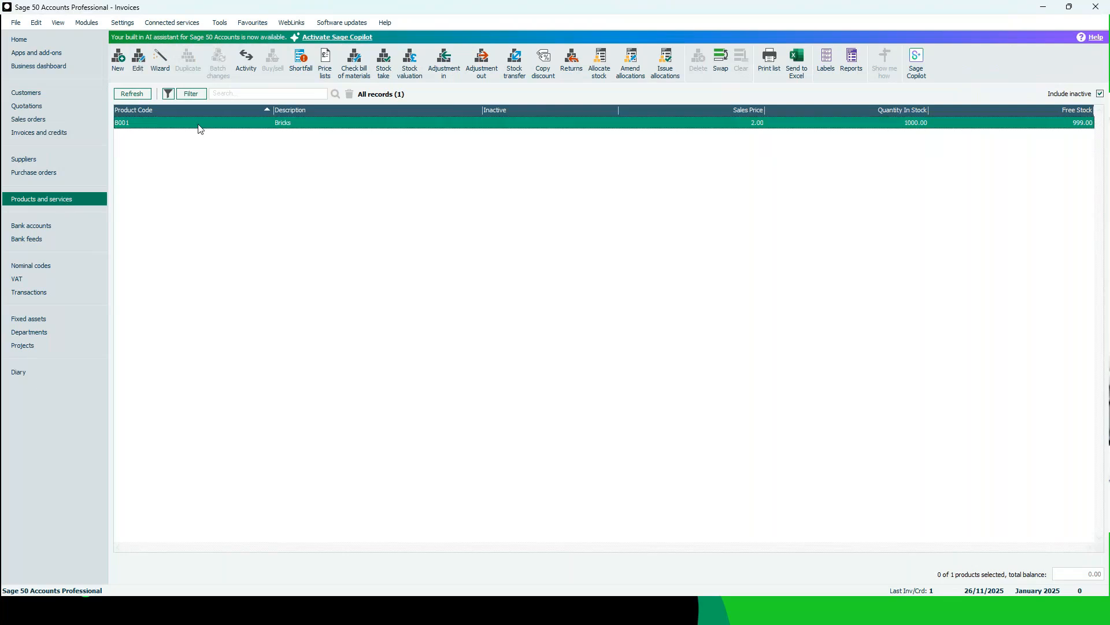
{"action": "left_click", "coordinate": [246, 61]}
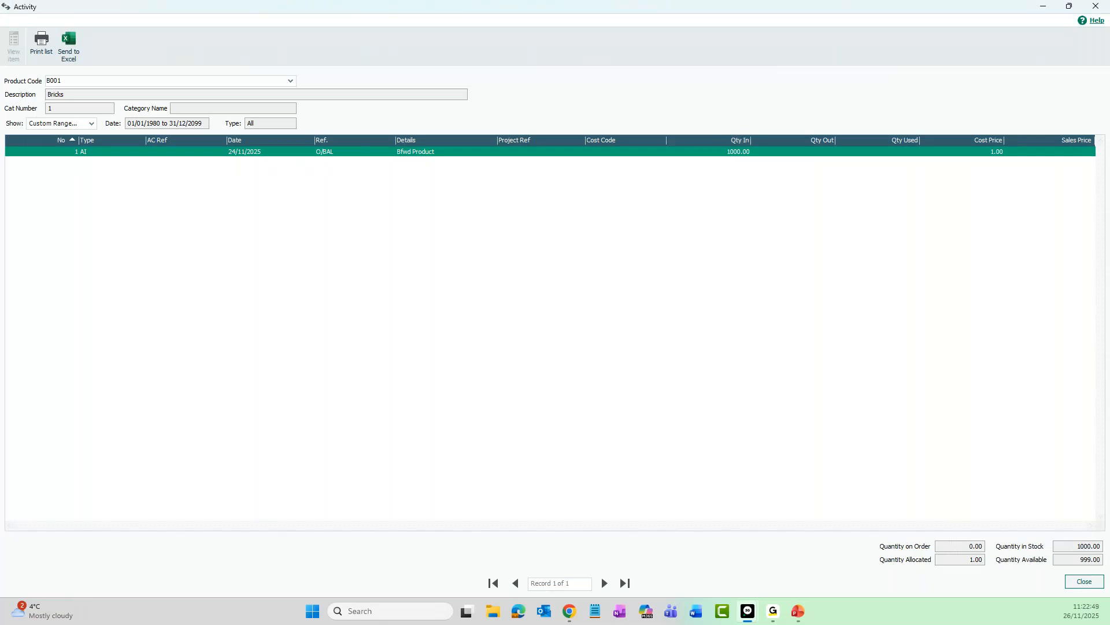
{"action": "left_click", "coordinate": [1098, 11]}
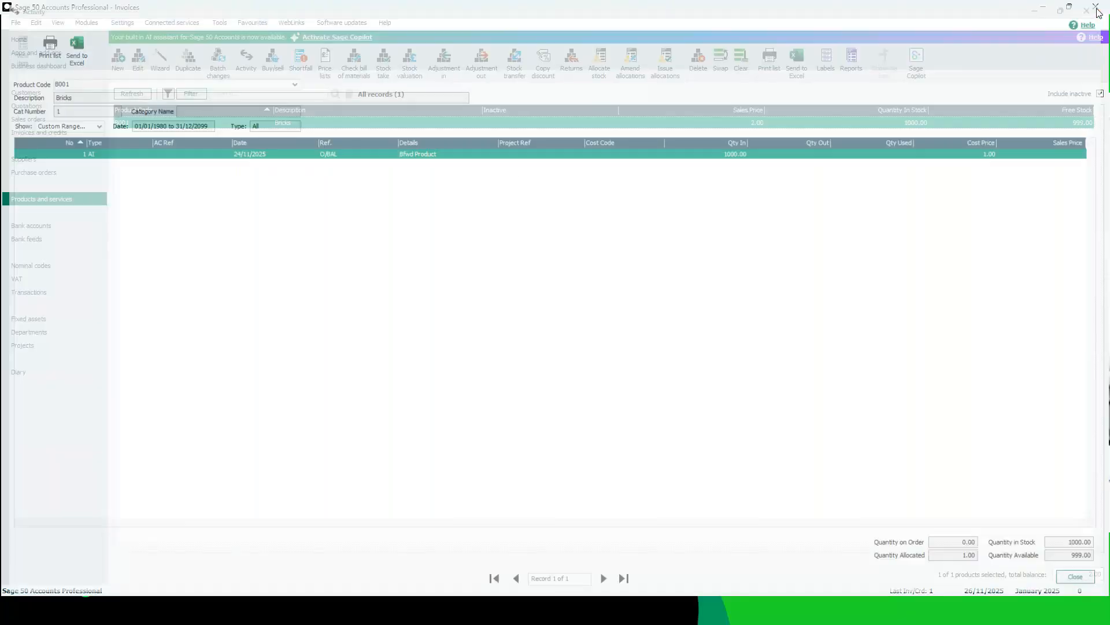
- Update the ledgers with Customer 1's invoice using the Preview output, and review the enlarged report before closing it
{"action": "left_click", "coordinate": [65, 134]}
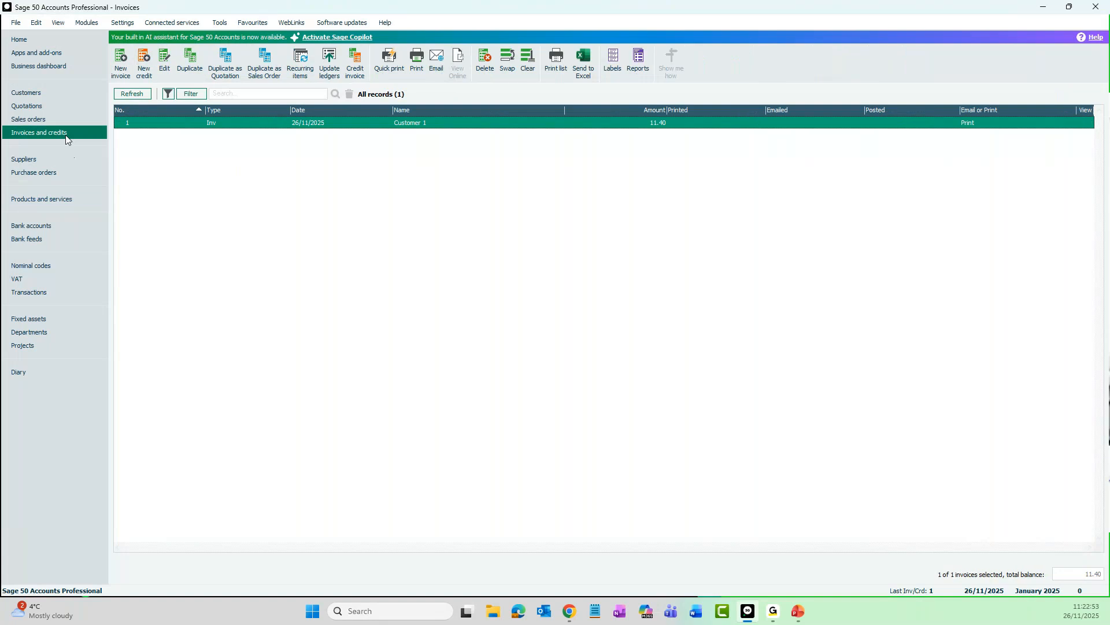
{"action": "left_click", "coordinate": [331, 72]}
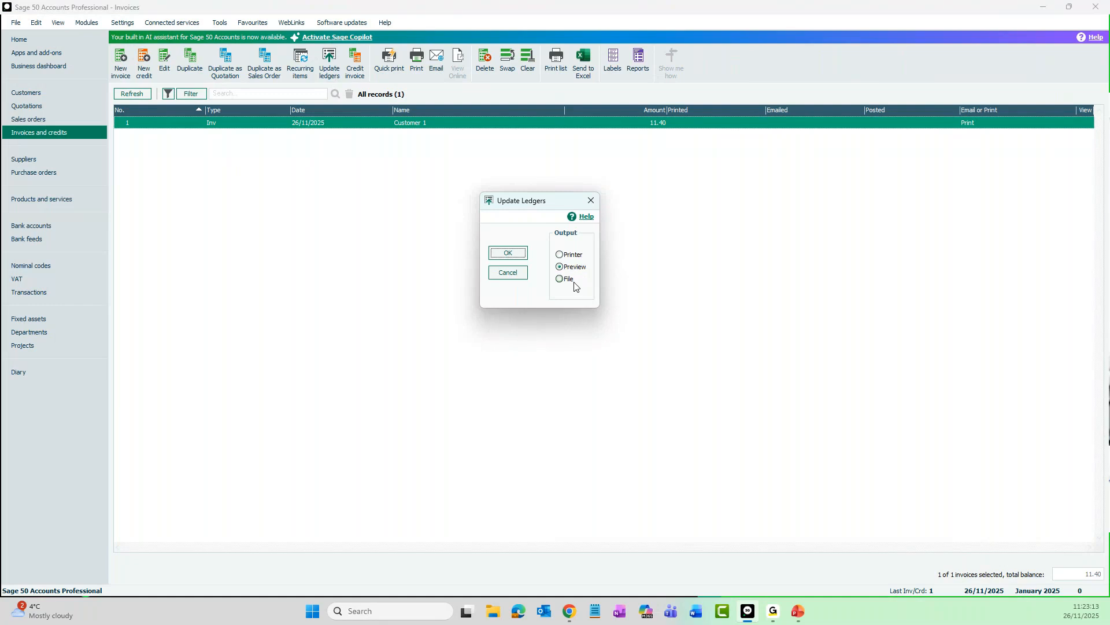
{"action": "left_click", "coordinate": [507, 254]}
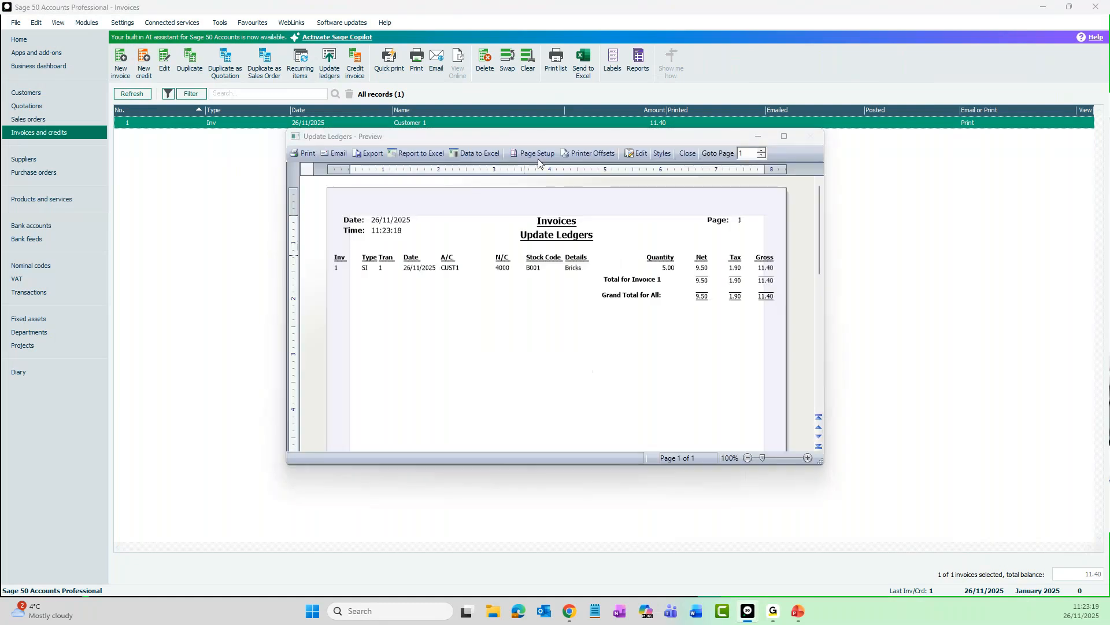
{"action": "double_click", "coordinate": [554, 139]}
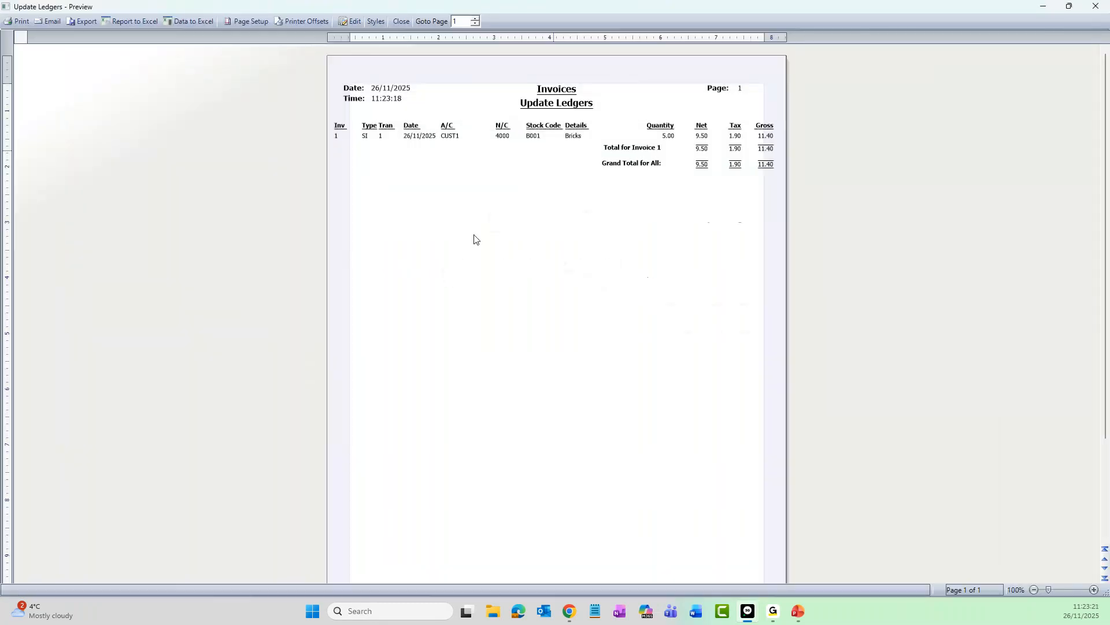
{"action": "scroll", "coordinate": [474, 236], "scroll_direction": "up", "scroll_amount": 2}
{"action": "scroll", "coordinate": [473, 240], "scroll_direction": "up", "scroll_amount": 1}
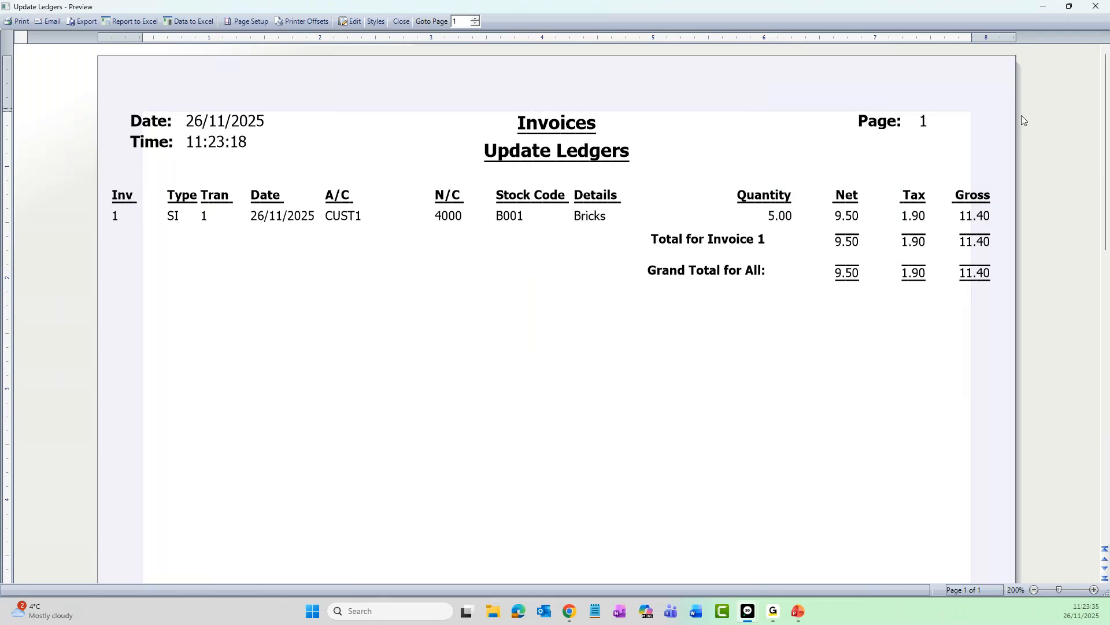
{"action": "left_click", "coordinate": [1096, 7]}
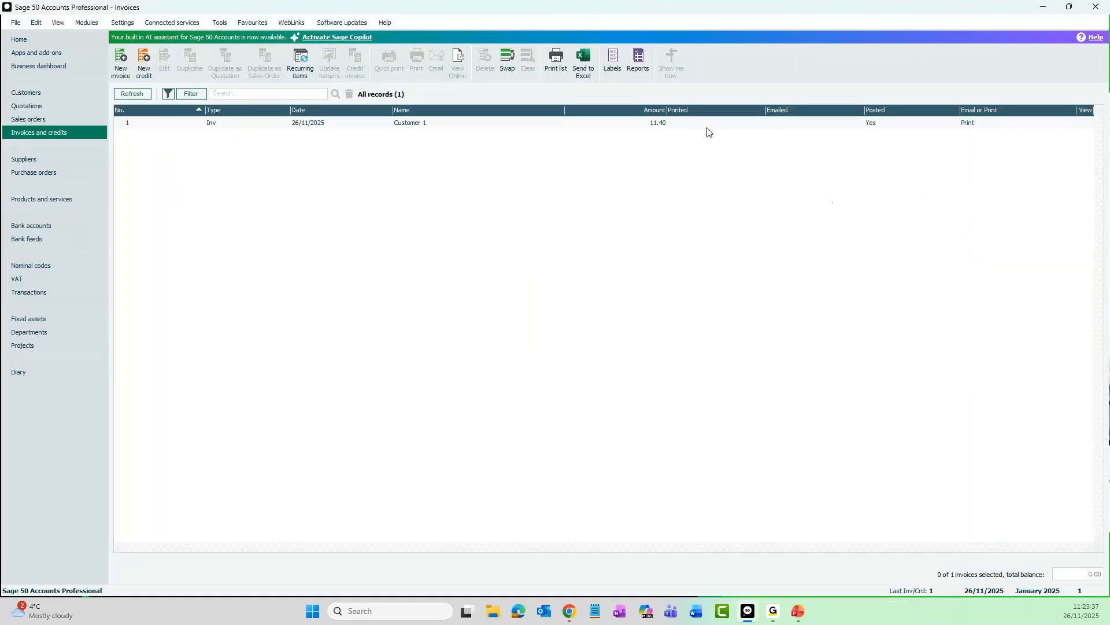
- Check the posted invoice in the transactions and invoices lists, and view the original invoice from Customer 1's activity
{"action": "left_click", "coordinate": [46, 294]}
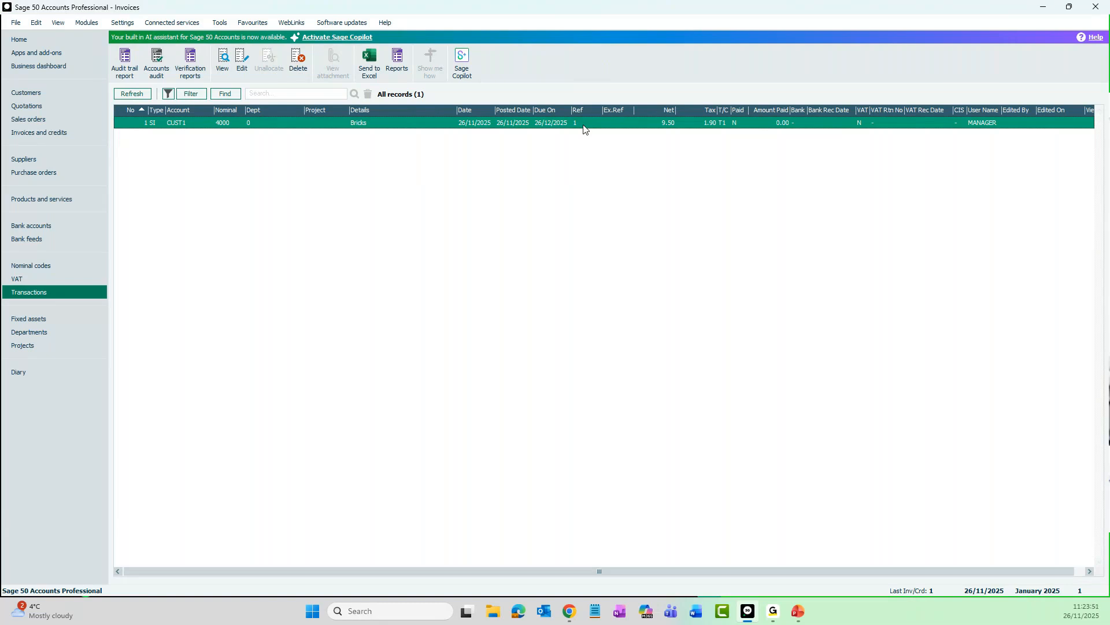
{"action": "left_click", "coordinate": [63, 134]}
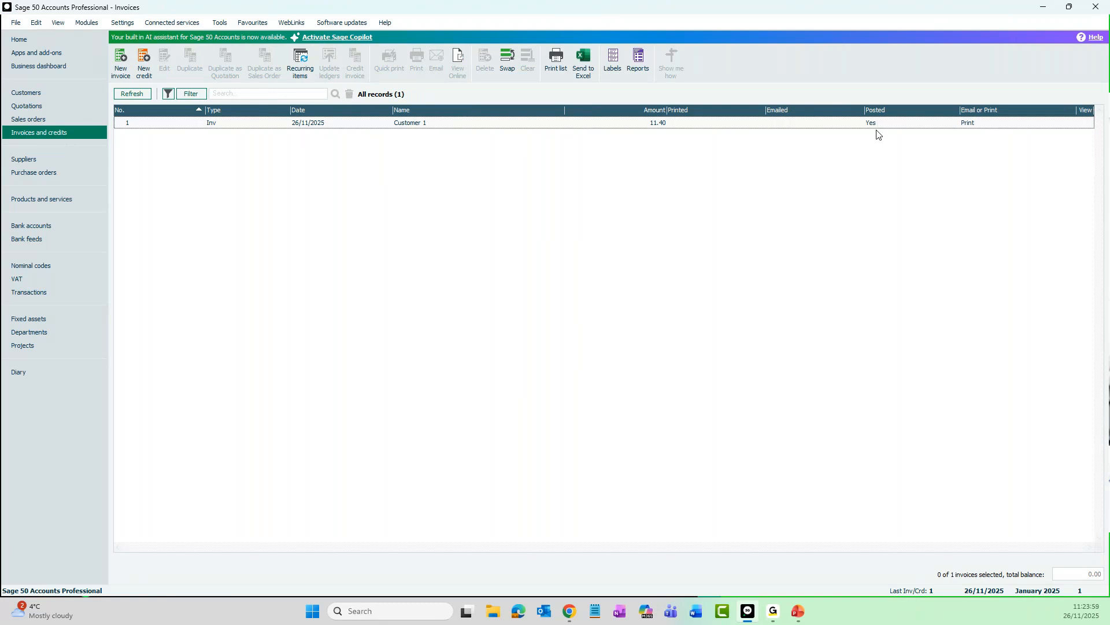
{"action": "left_click", "coordinate": [62, 92]}
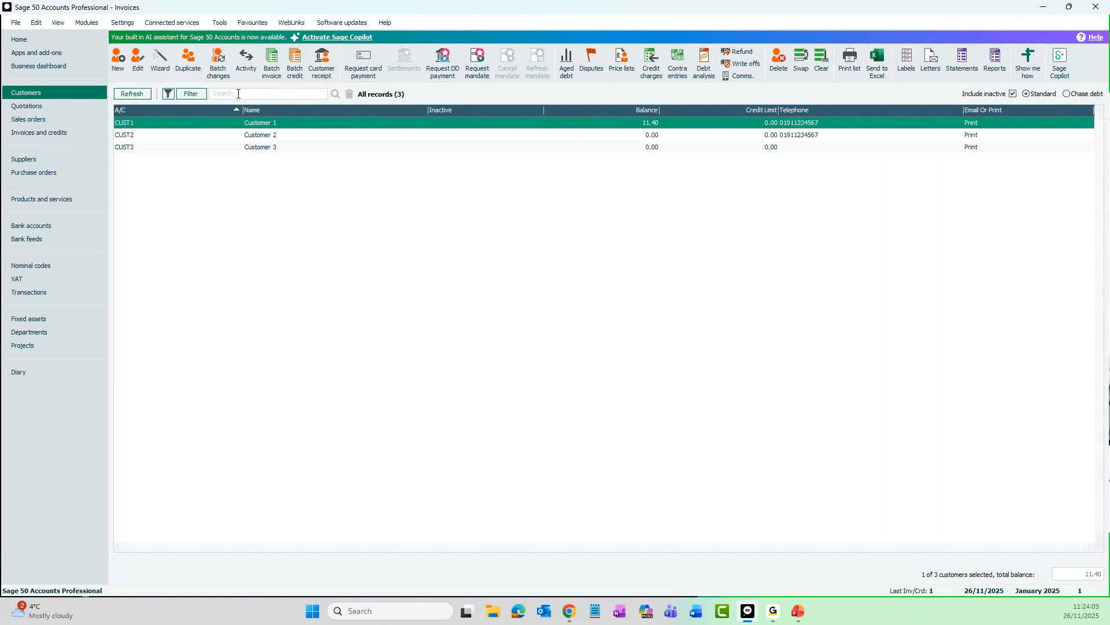
{"action": "left_click", "coordinate": [246, 69]}
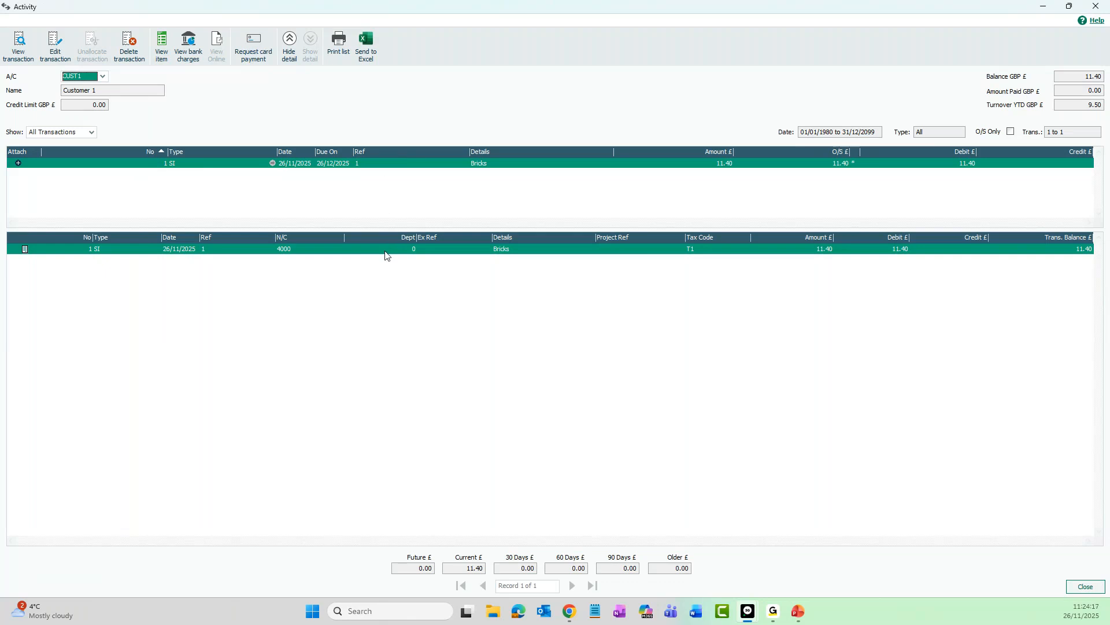
{"action": "left_click", "coordinate": [273, 164]}
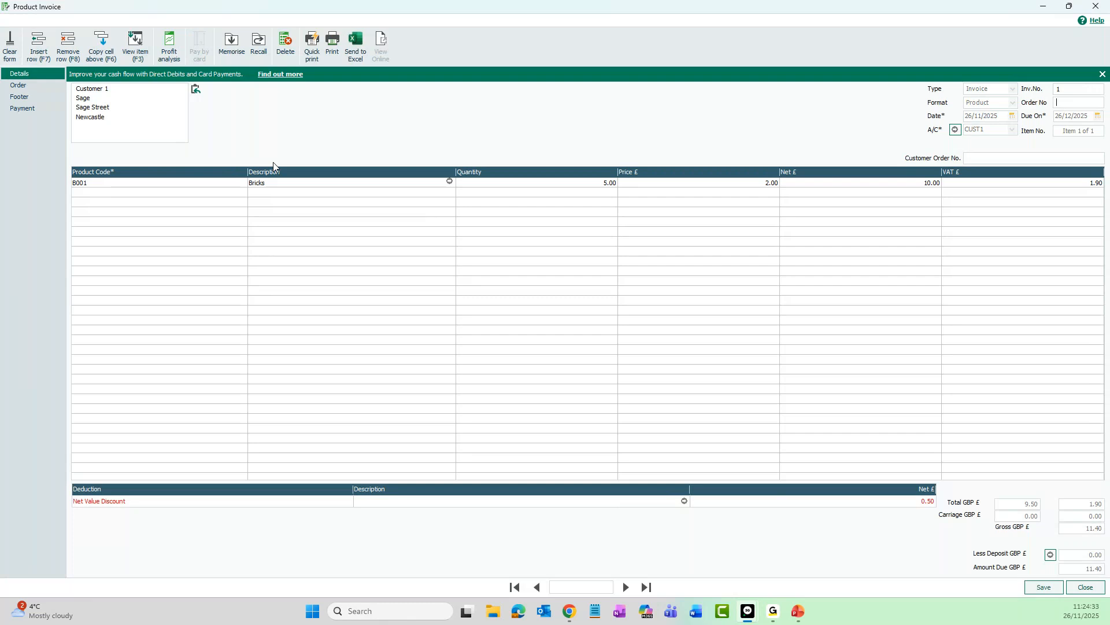
{"action": "left_click", "coordinate": [1097, 8]}
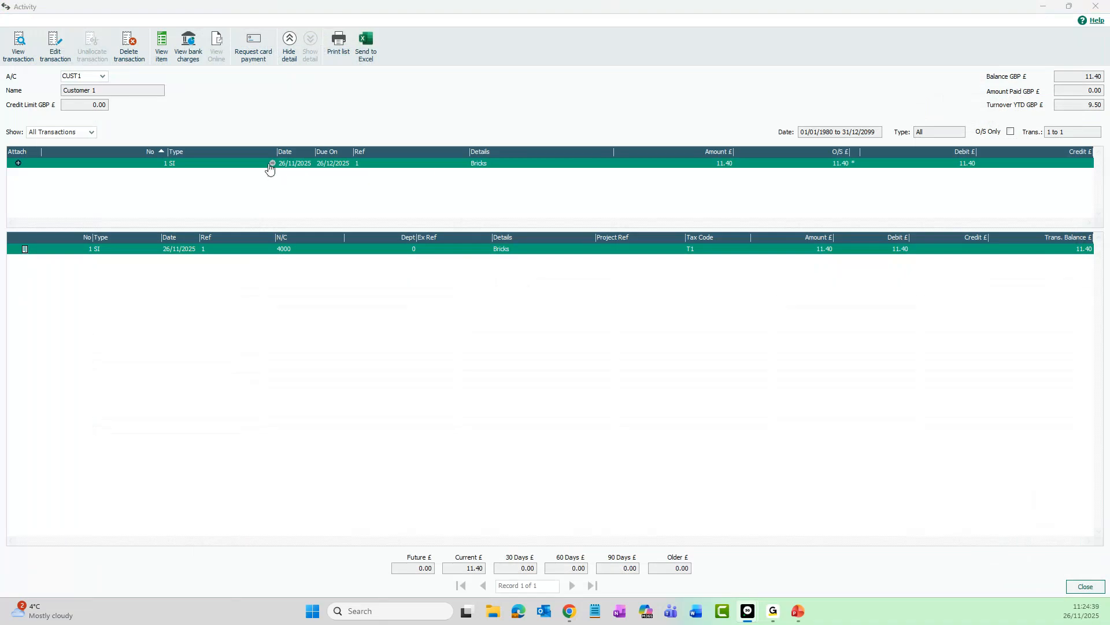
{"action": "left_click", "coordinate": [1097, 7]}
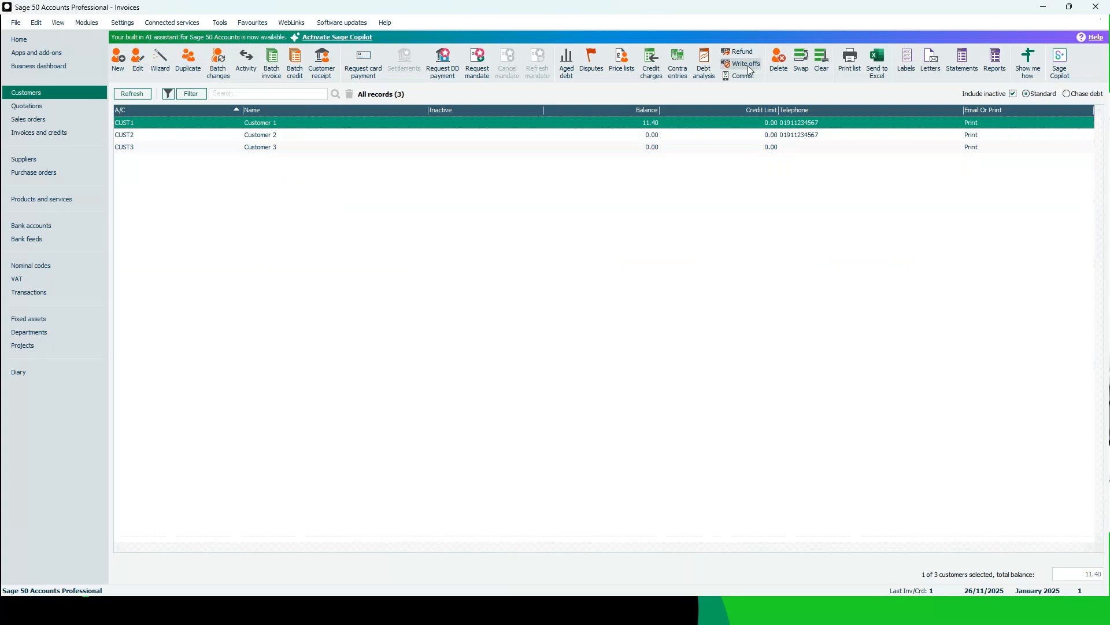
- Review the stock movements in the Bricks product's activity after posting, and close it
{"action": "left_click", "coordinate": [67, 199]}
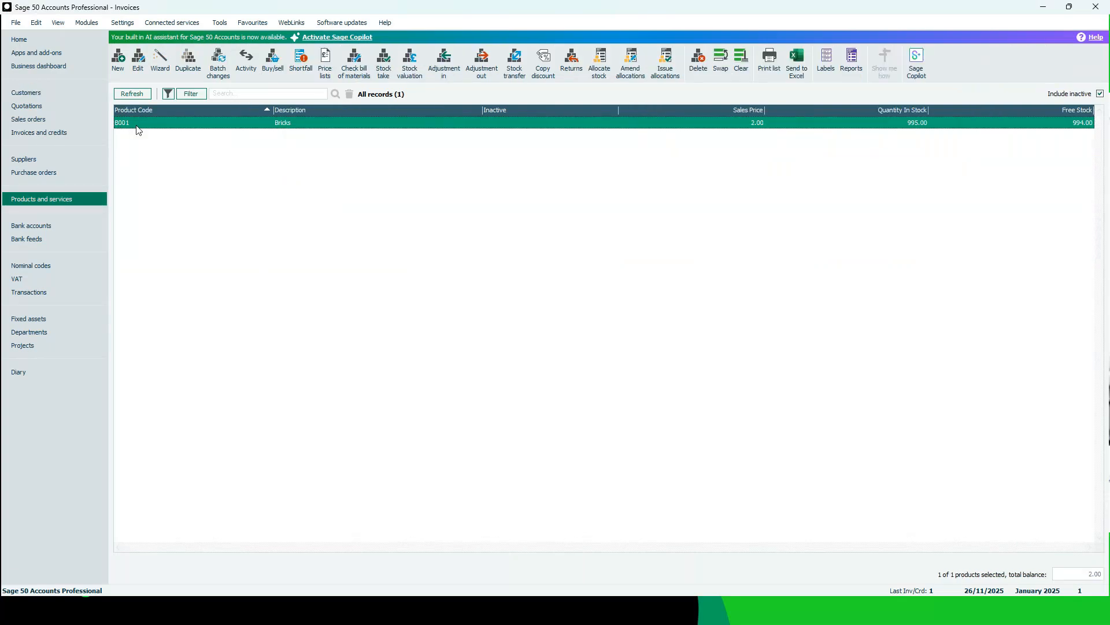
{"action": "left_click", "coordinate": [252, 72]}
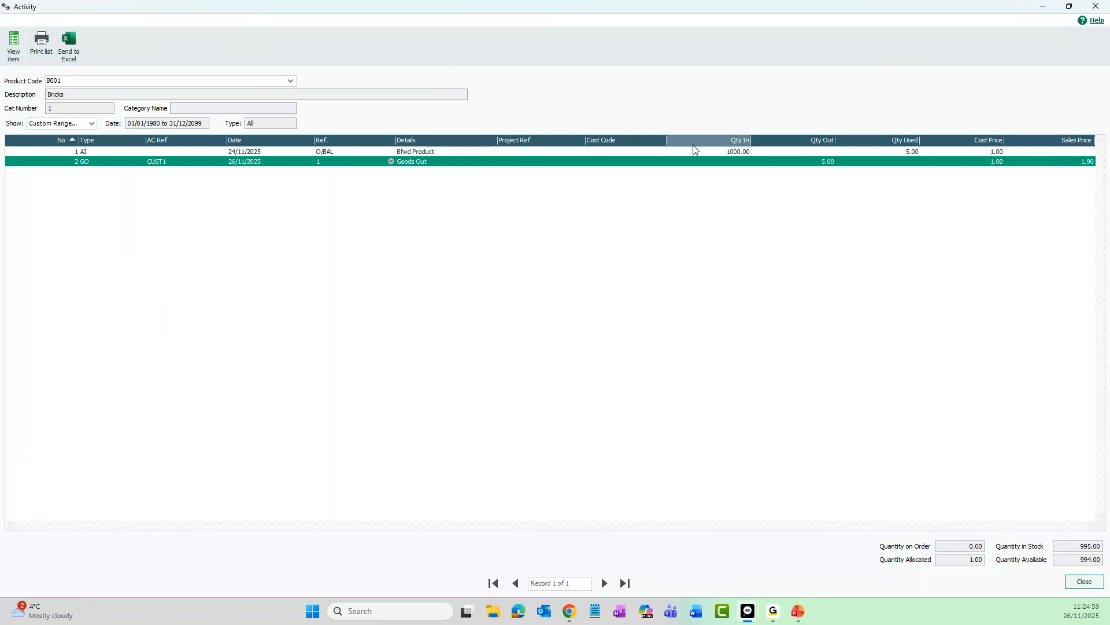
{"action": "left_click", "coordinate": [1094, 8]}
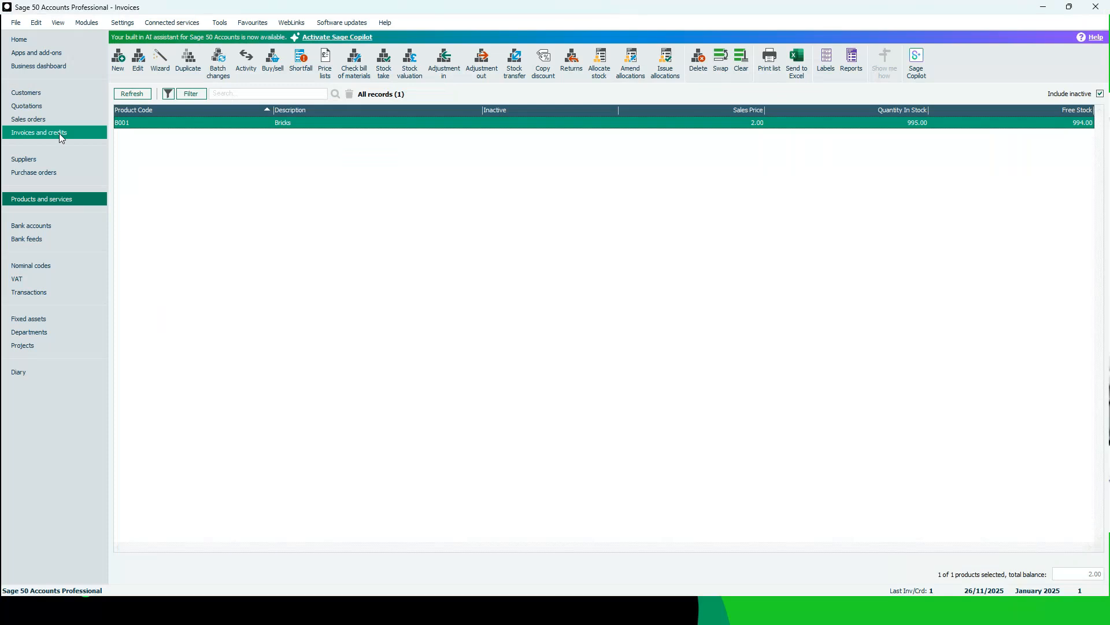
- Create a new product invoice for Customer 2 (CUST2)
{"action": "left_click", "coordinate": [59, 133]}
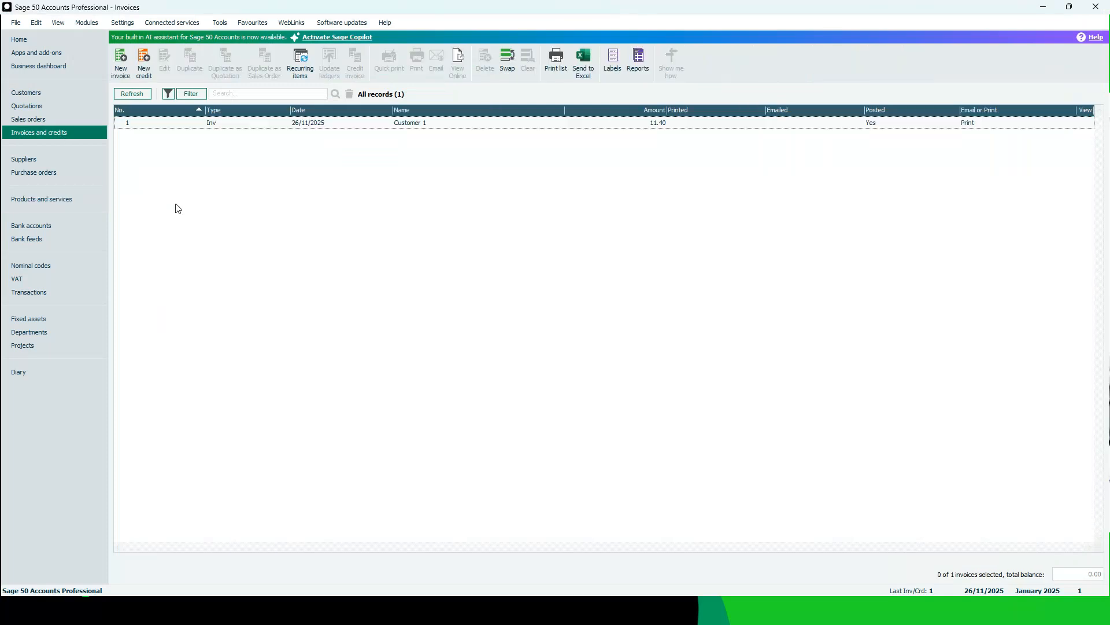
{"action": "left_click", "coordinate": [122, 71]}
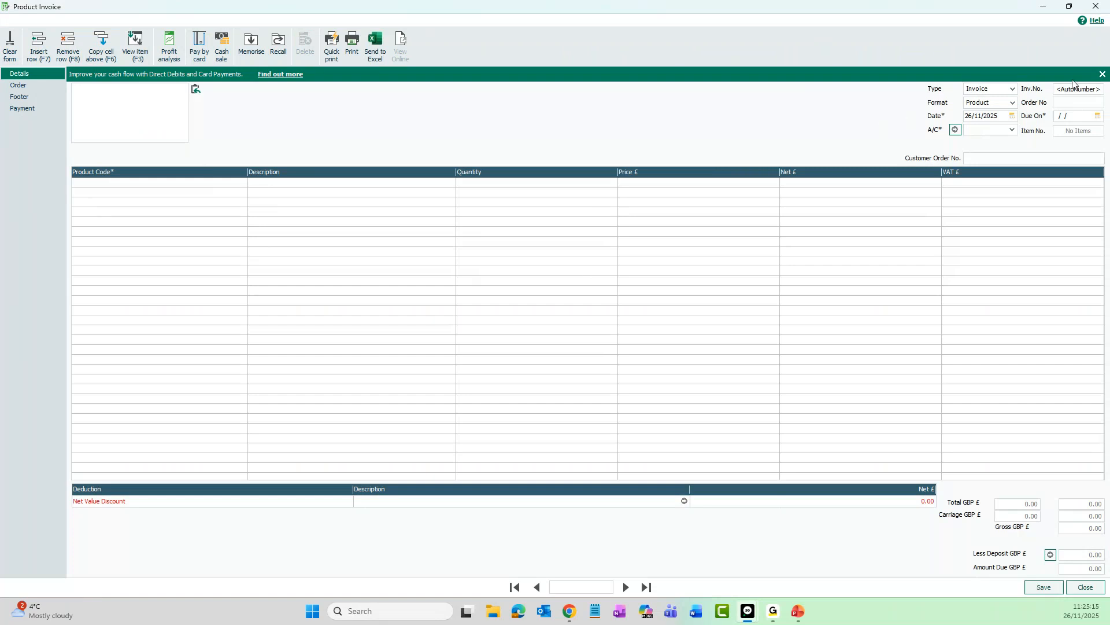
{"action": "left_click", "coordinate": [1012, 130]}
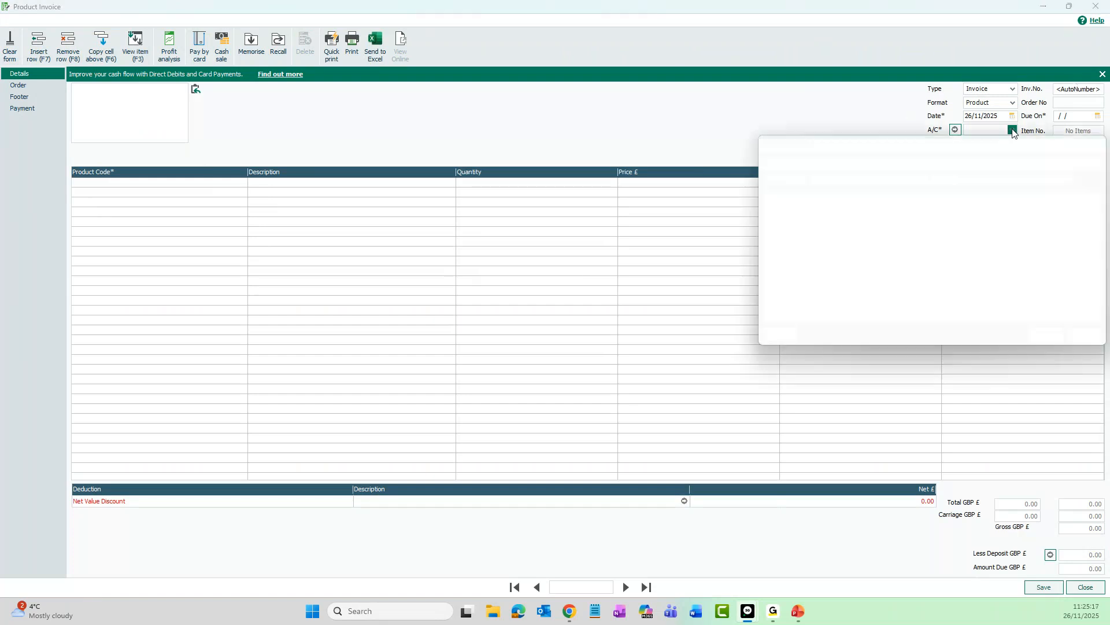
{"action": "left_click", "coordinate": [845, 220]}
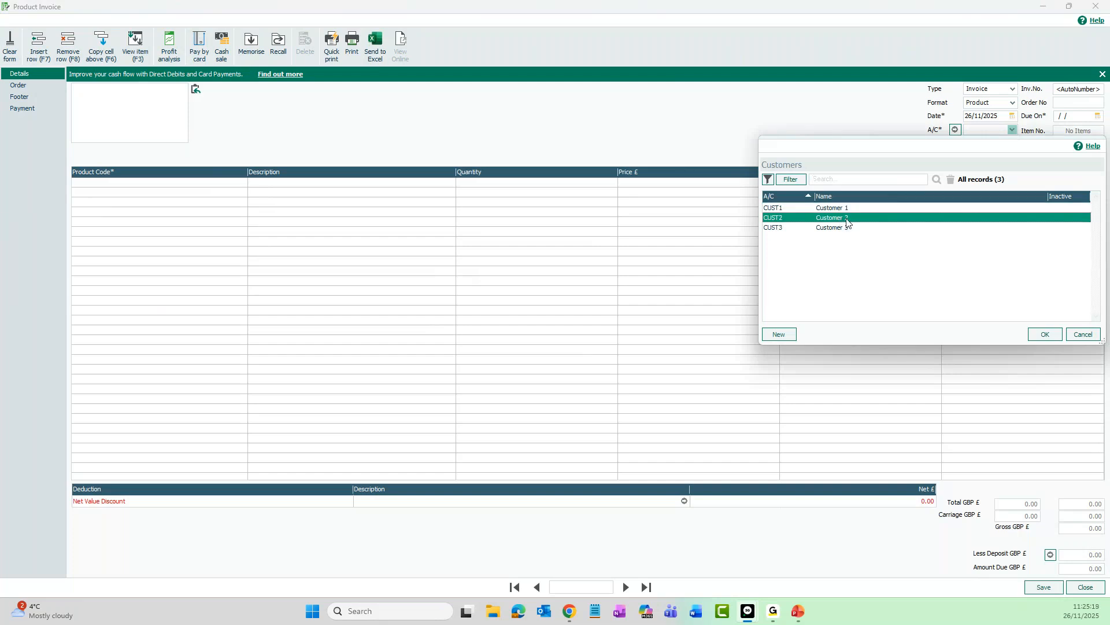
{"action": "left_click", "coordinate": [1044, 334]}
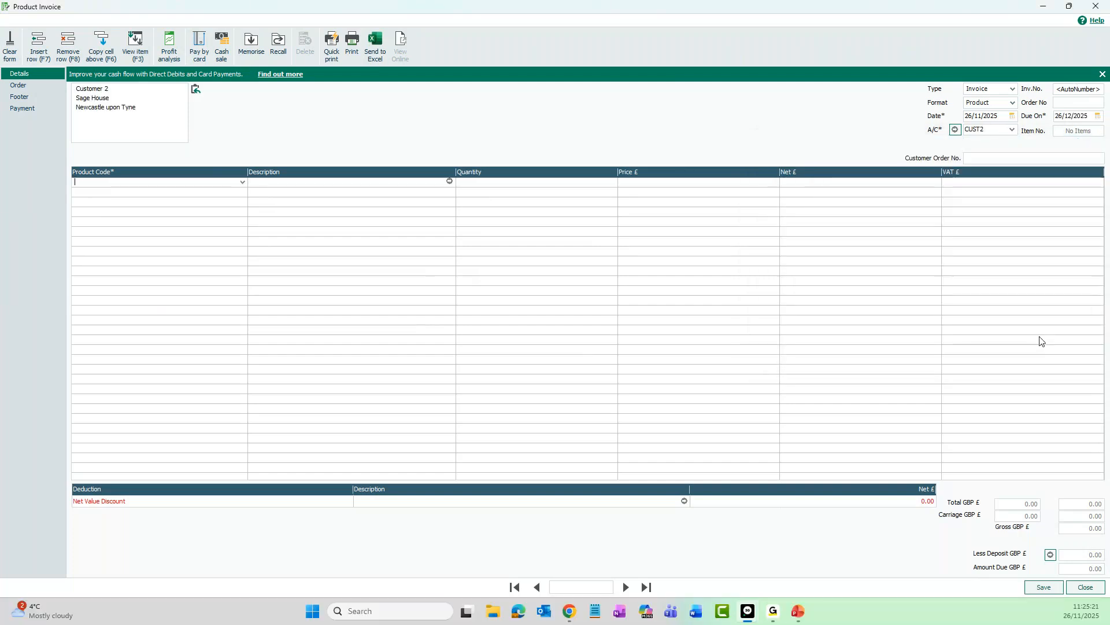
- Add product B001 Bricks to the invoice with a quantity of 10
{"action": "left_click", "coordinate": [242, 182]}
{"action": "left_click", "coordinate": [177, 300]}
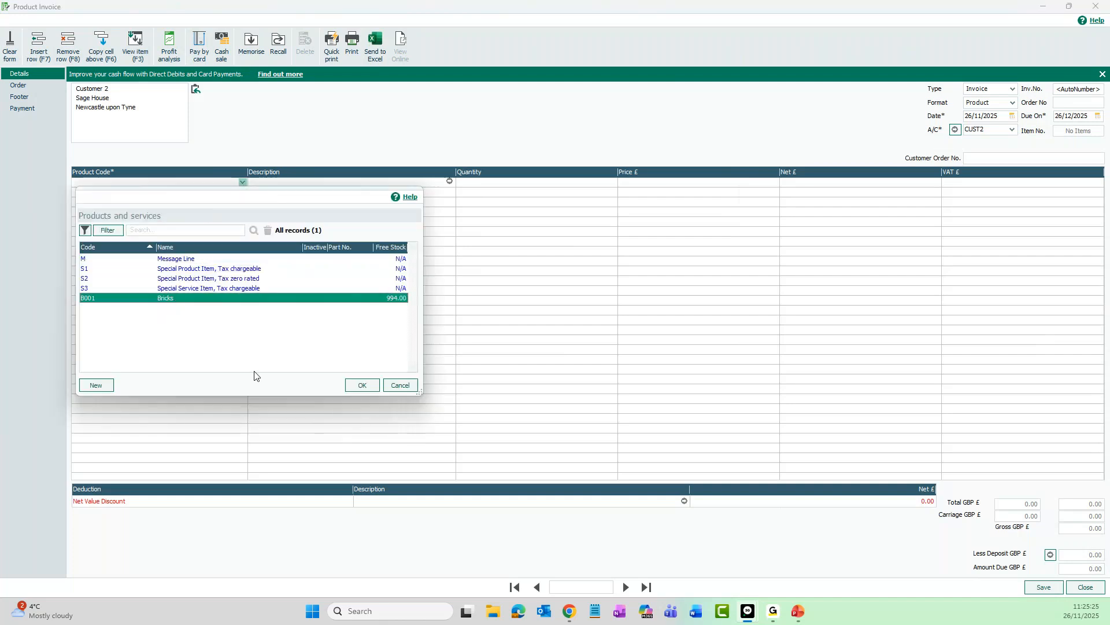
{"action": "left_click", "coordinate": [362, 385]}
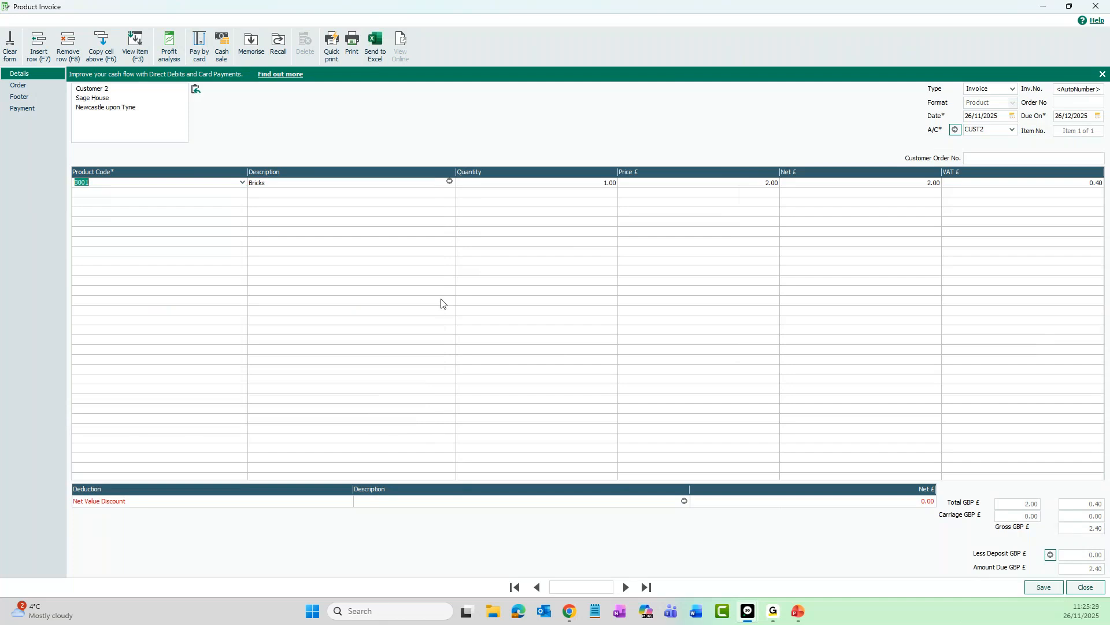
{"action": "key", "text": "Tab"}
{"action": "key", "text": "Tab"}
{"action": "type", "text": "10"}
{"action": "key", "text": "Tab"}
{"action": "key", "text": "Tab"}
- Record a 10.00 payment to bank account 1200 with reference Deposit, allocated to the invoice (SR), and save and close the invoice
{"action": "left_click", "coordinate": [29, 110]}
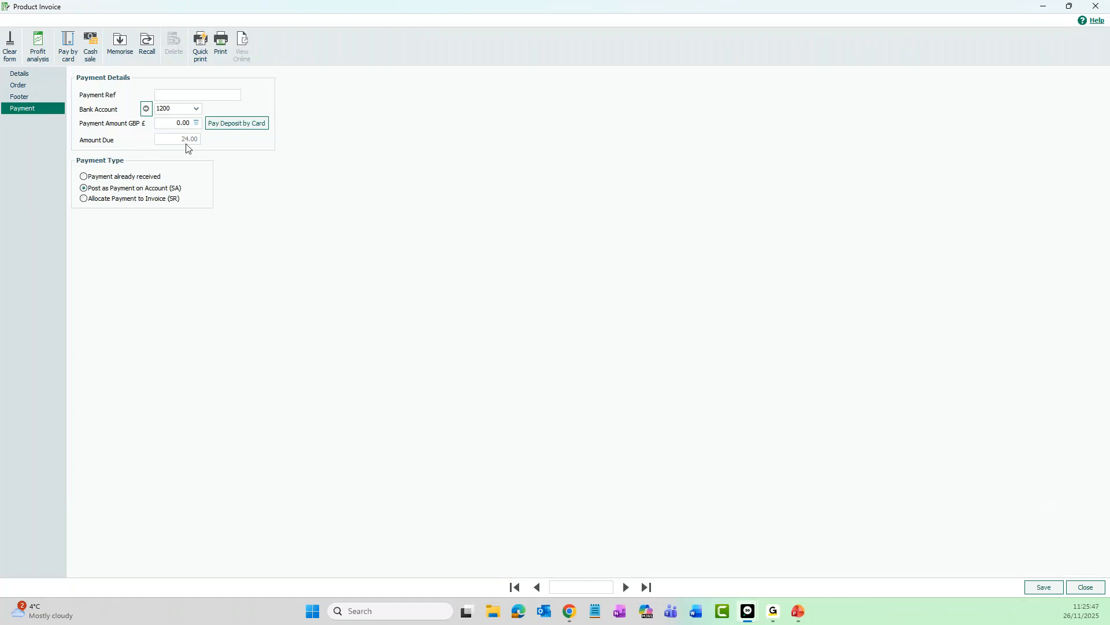
{"action": "left_click", "coordinate": [84, 198]}
{"action": "type", "text": "posit"}
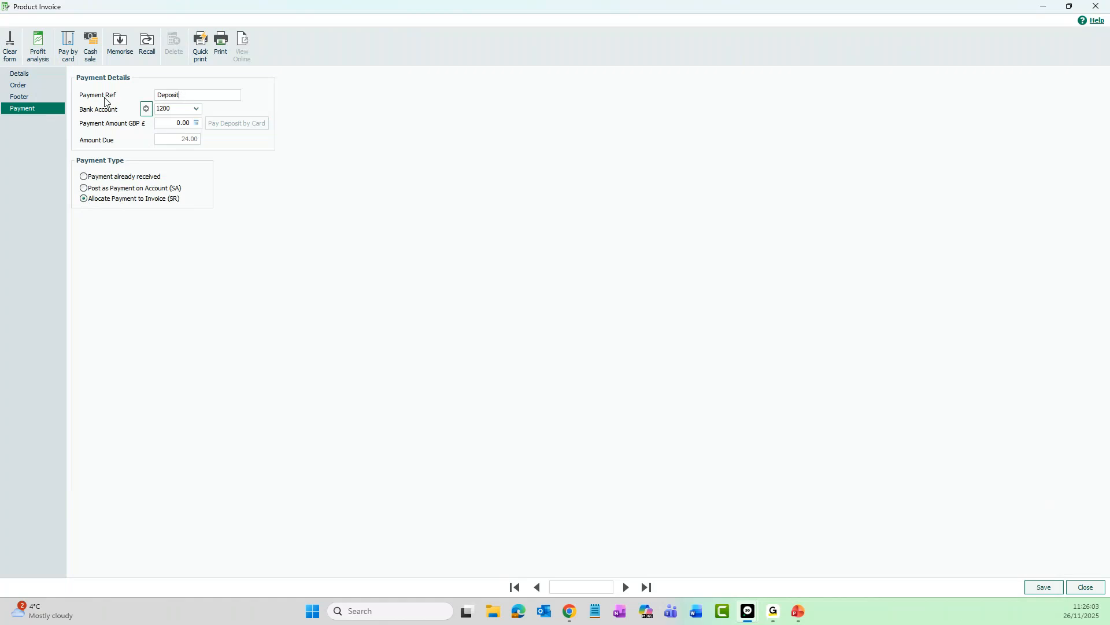
{"action": "left_click", "coordinate": [196, 109]}
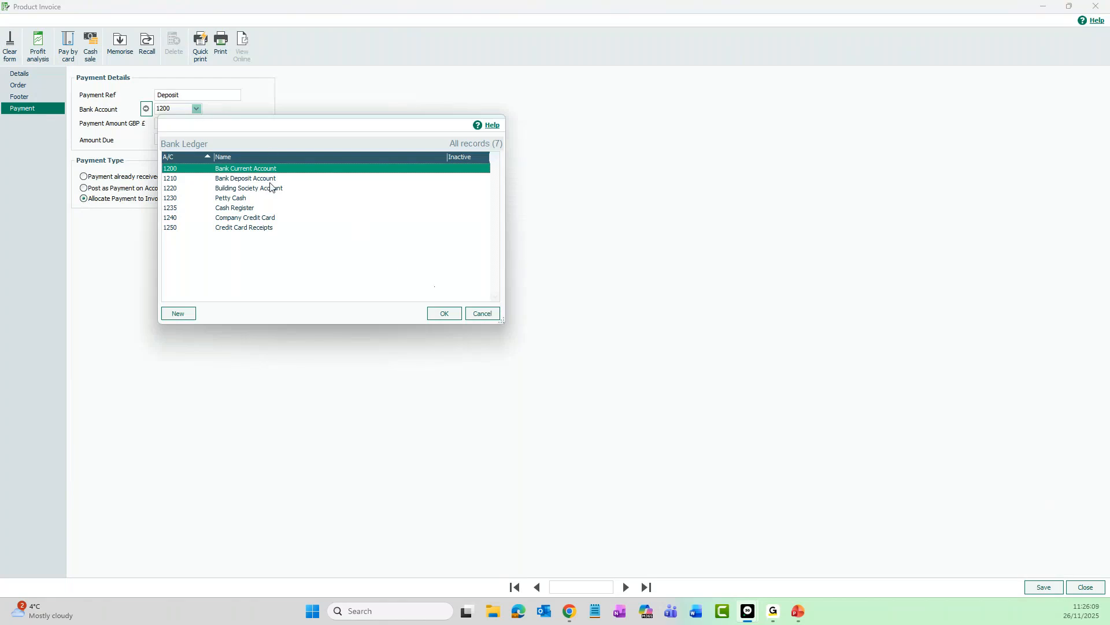
{"action": "left_click", "coordinate": [446, 315]}
{"action": "left_click", "coordinate": [173, 123]}
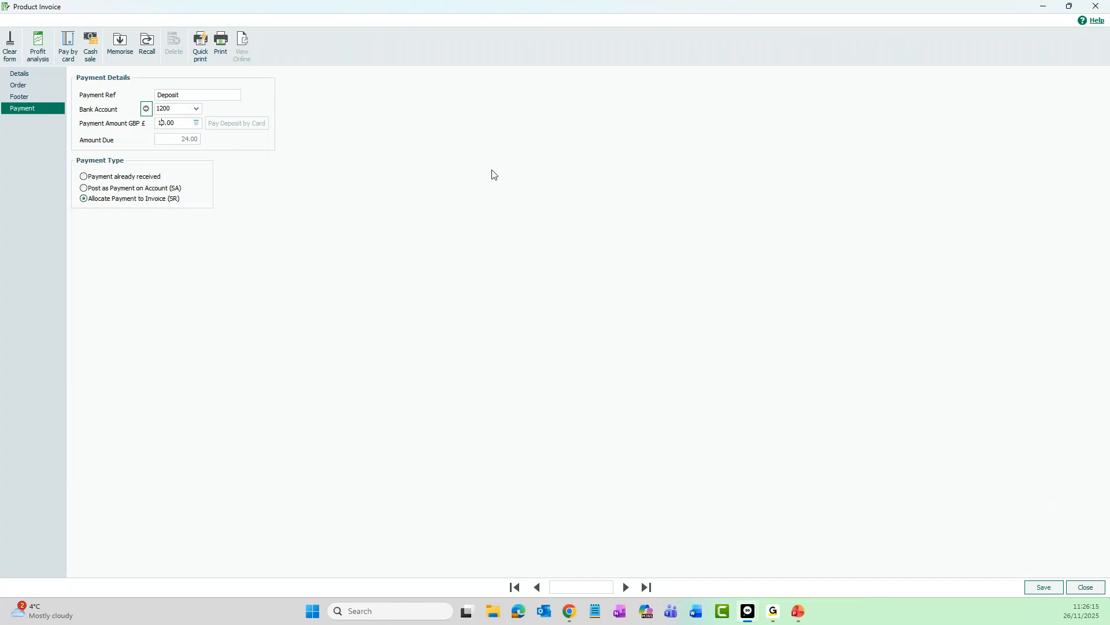
{"action": "key", "text": "Tab"}
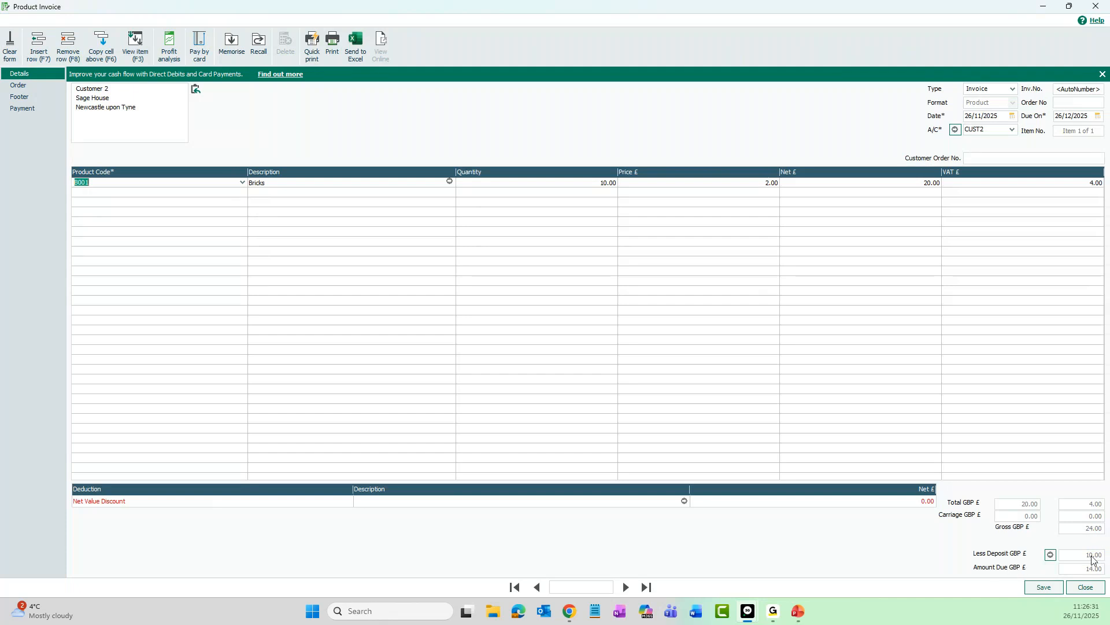
{"action": "left_click", "coordinate": [1045, 587]}
{"action": "left_click", "coordinate": [1086, 587]}
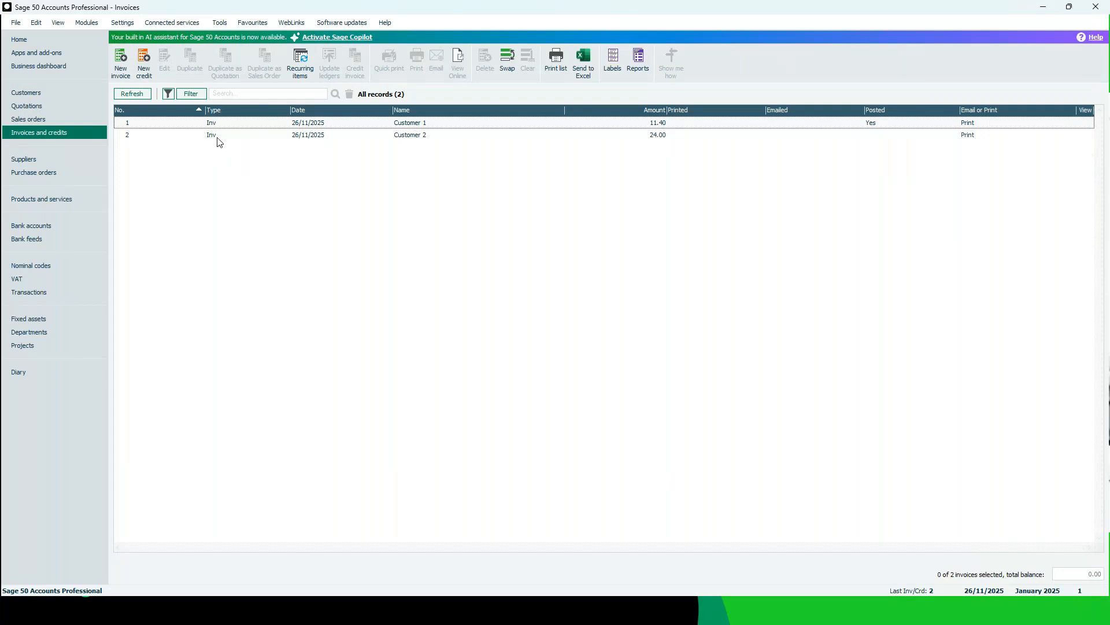
- Check the unposted Customer 2 invoice against the transactions list and Customer 2's activity, and close the activity
{"action": "left_click", "coordinate": [216, 136]}
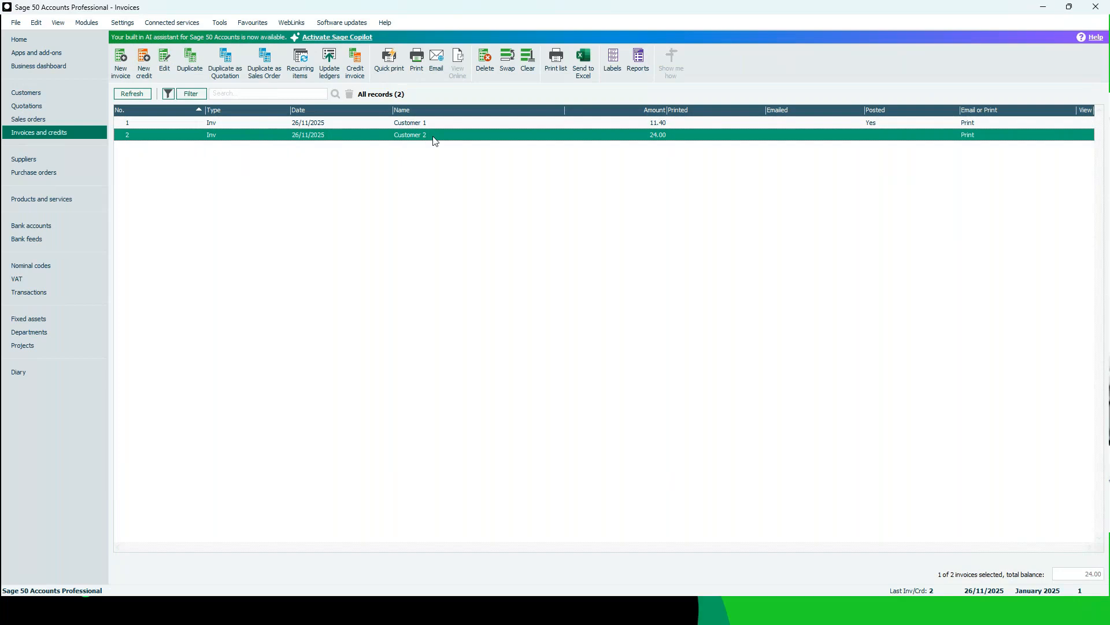
{"action": "left_click", "coordinate": [62, 296]}
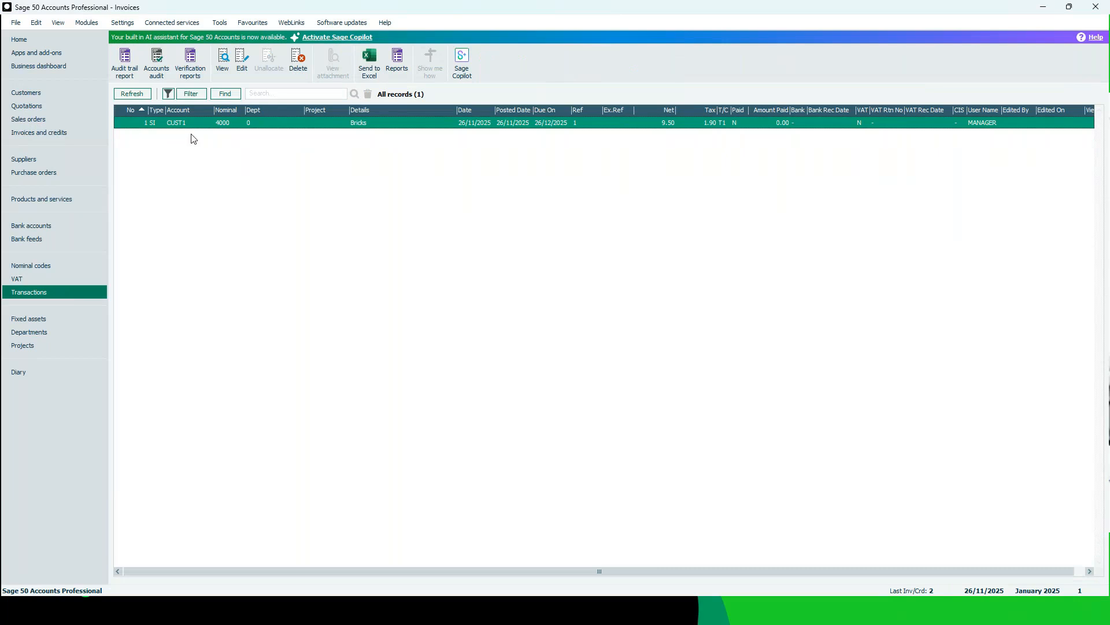
{"action": "left_click", "coordinate": [67, 91]}
{"action": "left_click", "coordinate": [155, 141]}
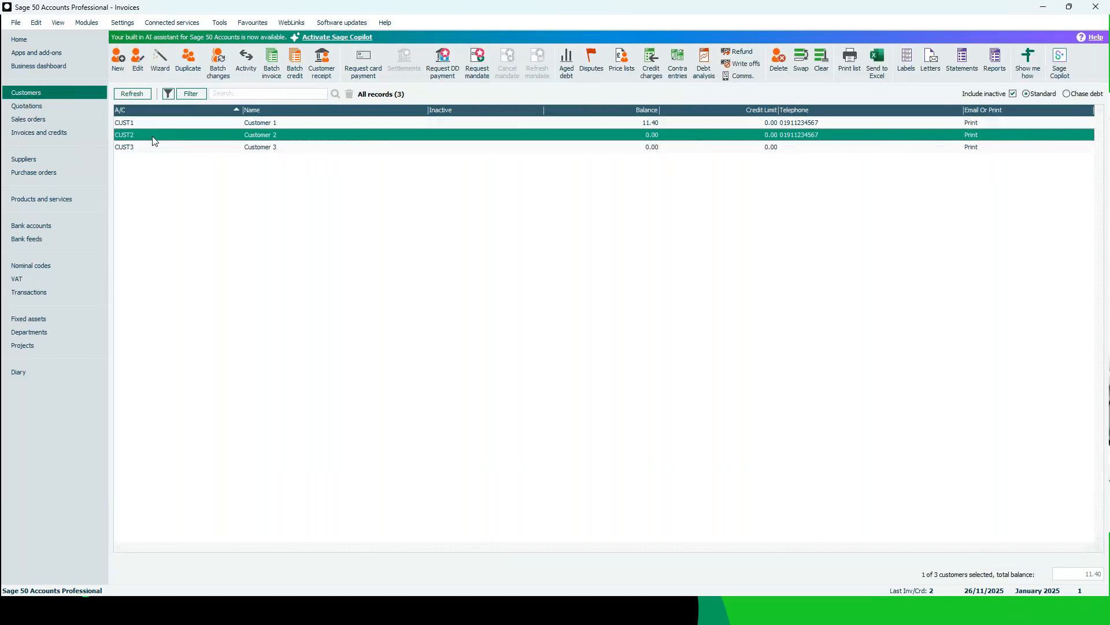
{"action": "left_click", "coordinate": [252, 75]}
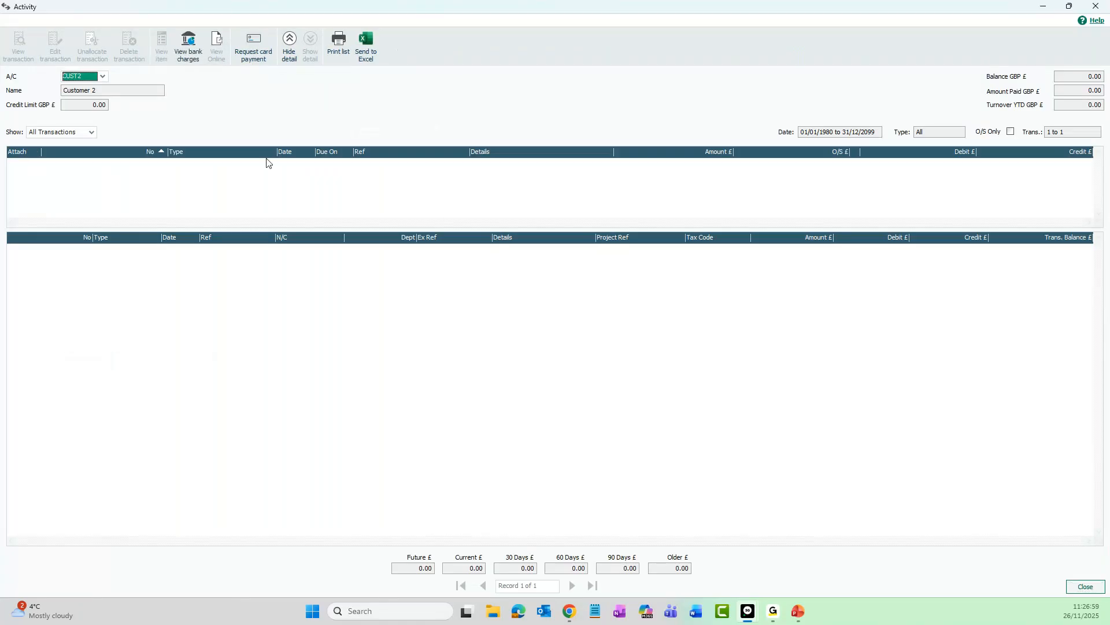
{"action": "left_click", "coordinate": [1097, 8]}
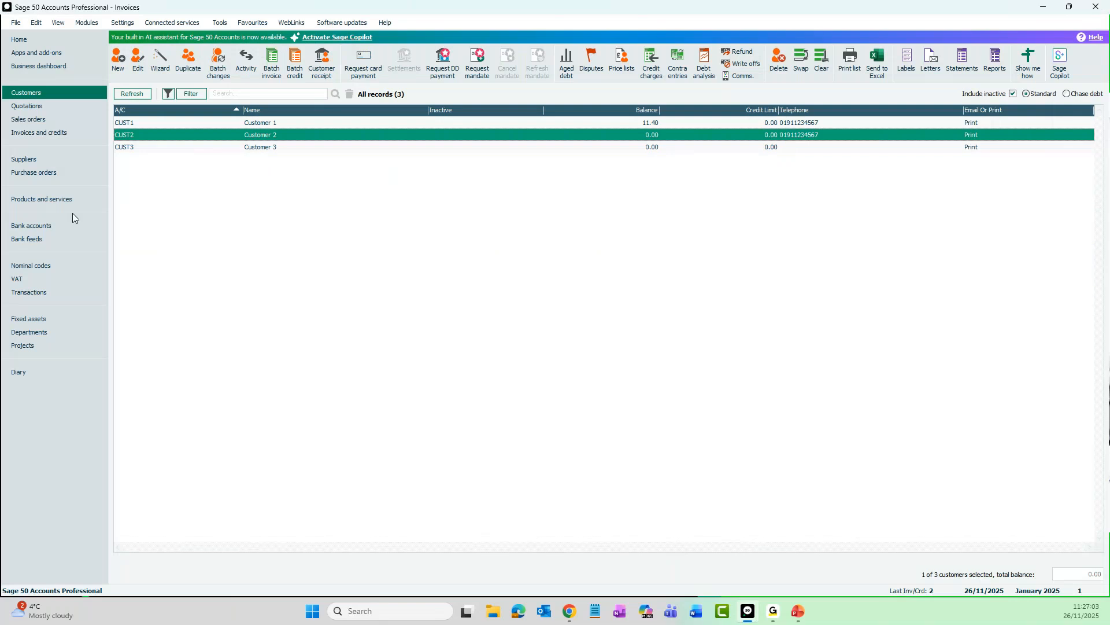
- Review the stock movements in the B001 Bricks product's activity before posting Customer 2's invoice, and close it
{"action": "left_click", "coordinate": [54, 200]}
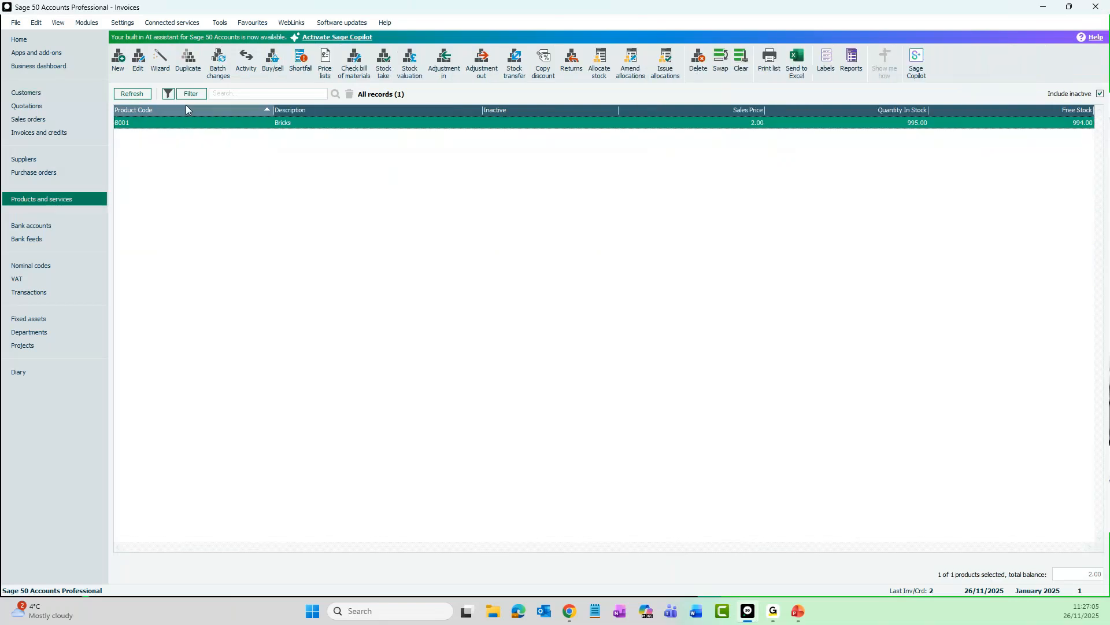
{"action": "left_click", "coordinate": [247, 67]}
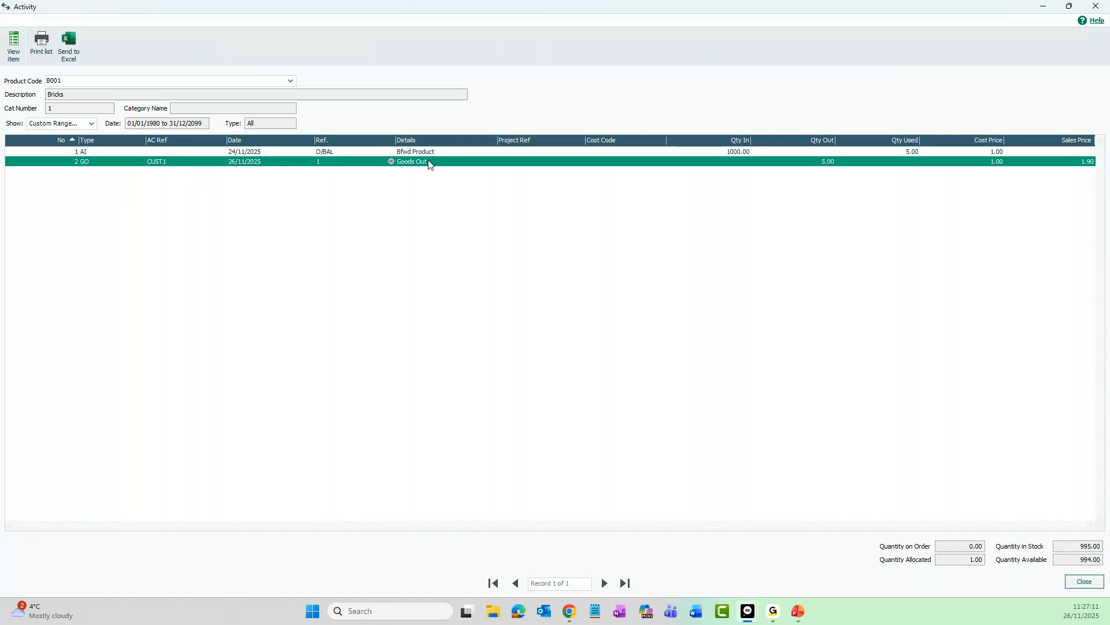
{"action": "left_click", "coordinate": [1097, 9]}
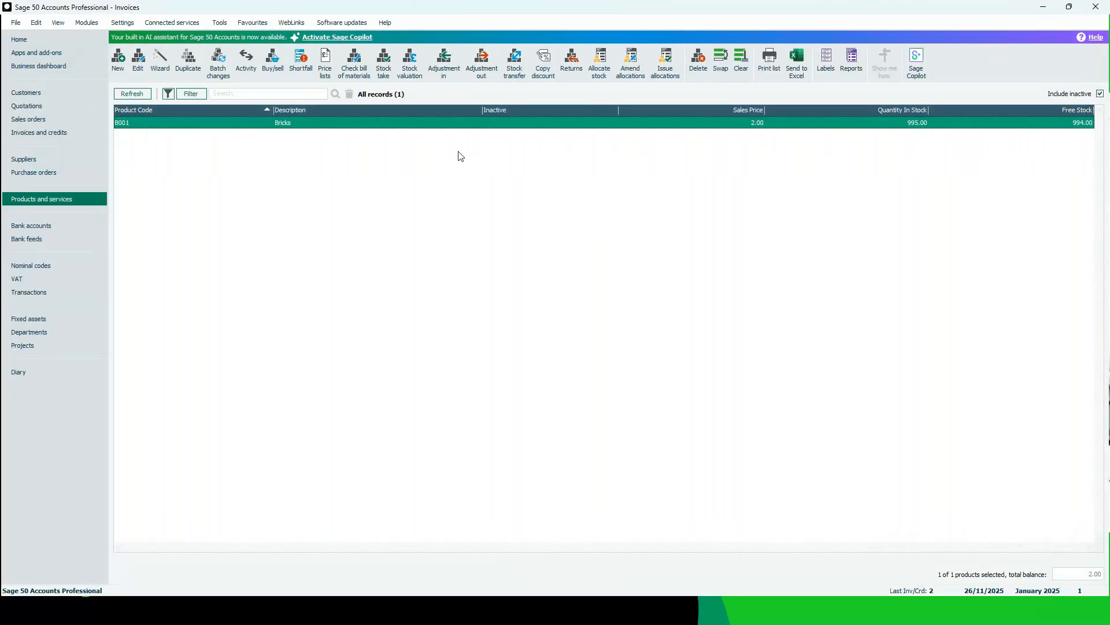
- Post Customer 2's invoice by updating the ledgers with the report output as Preview
{"action": "left_click", "coordinate": [43, 133]}
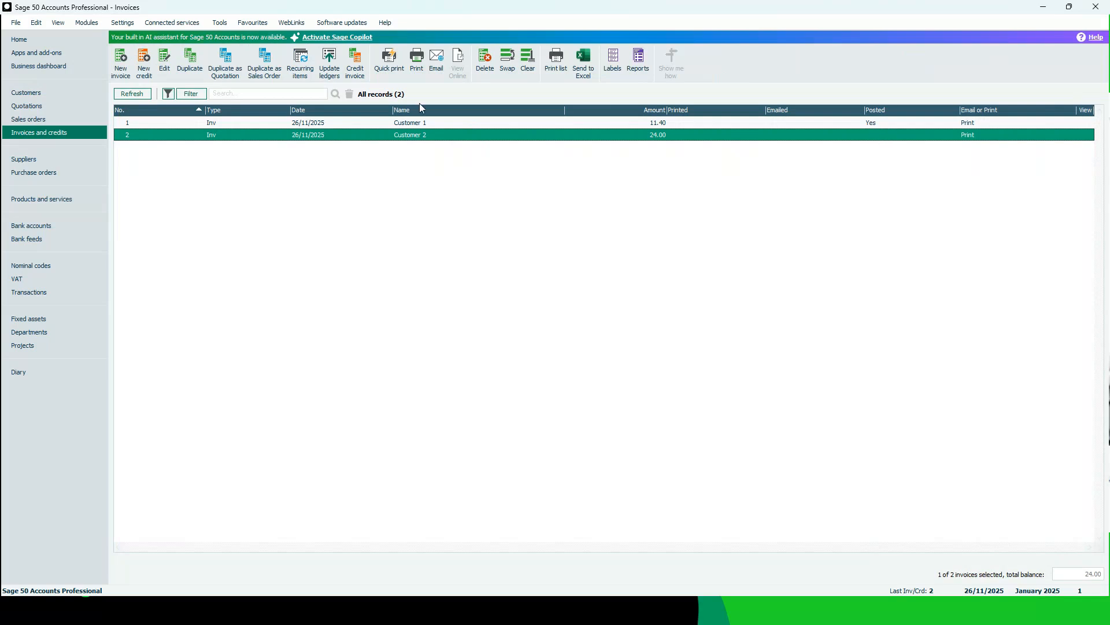
{"action": "left_click", "coordinate": [341, 79]}
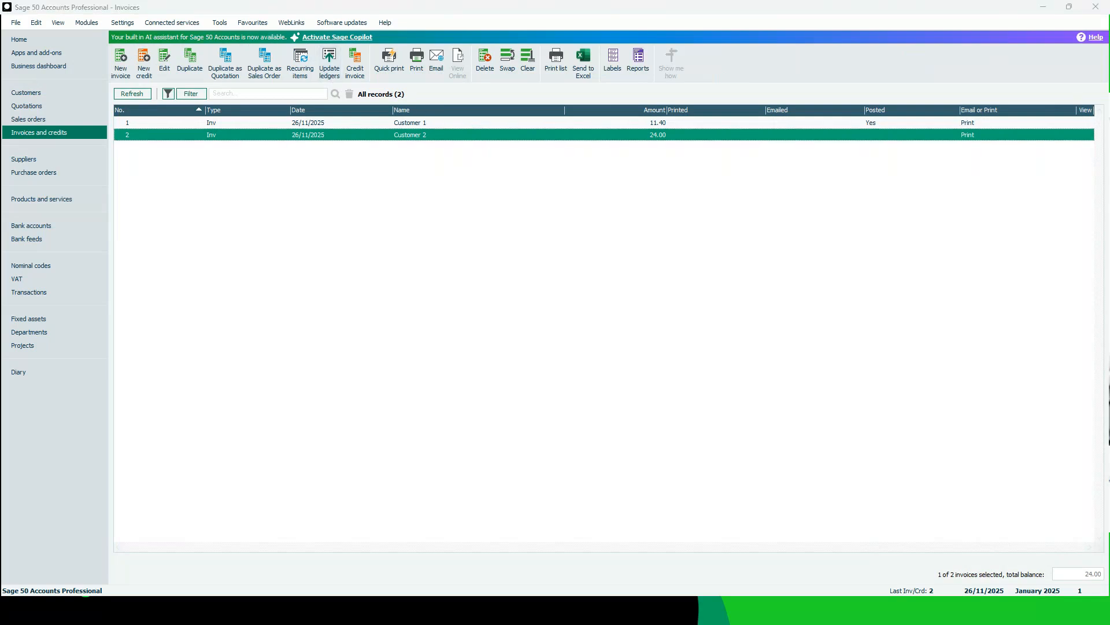
{"action": "left_click_drag", "start_coordinate": [467, 247], "coordinate": [590, 223]}
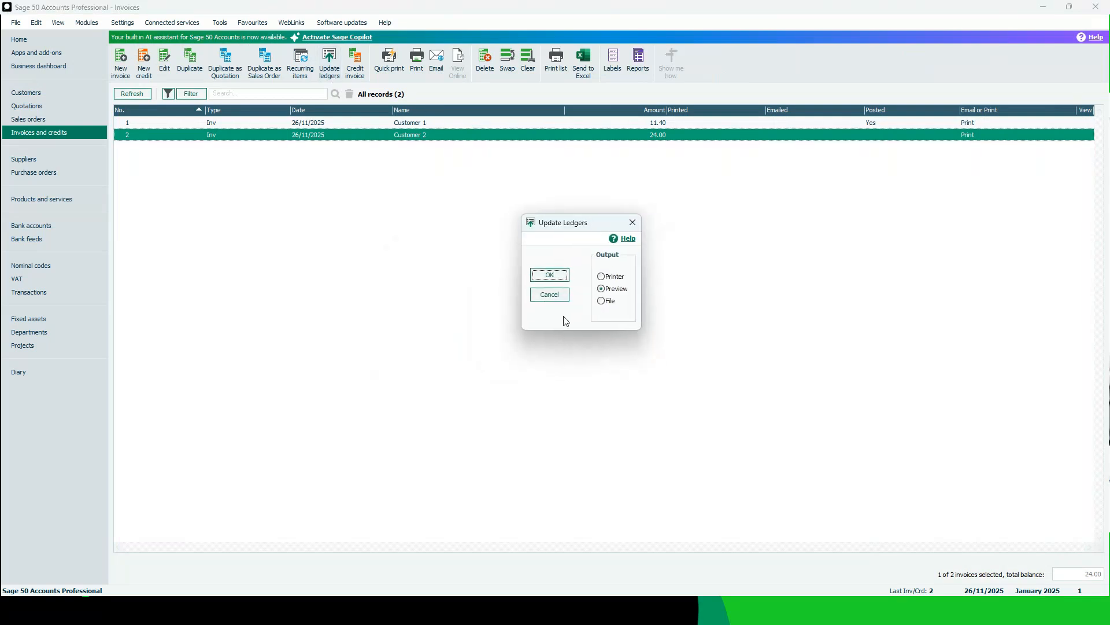
{"action": "left_click", "coordinate": [550, 275]}
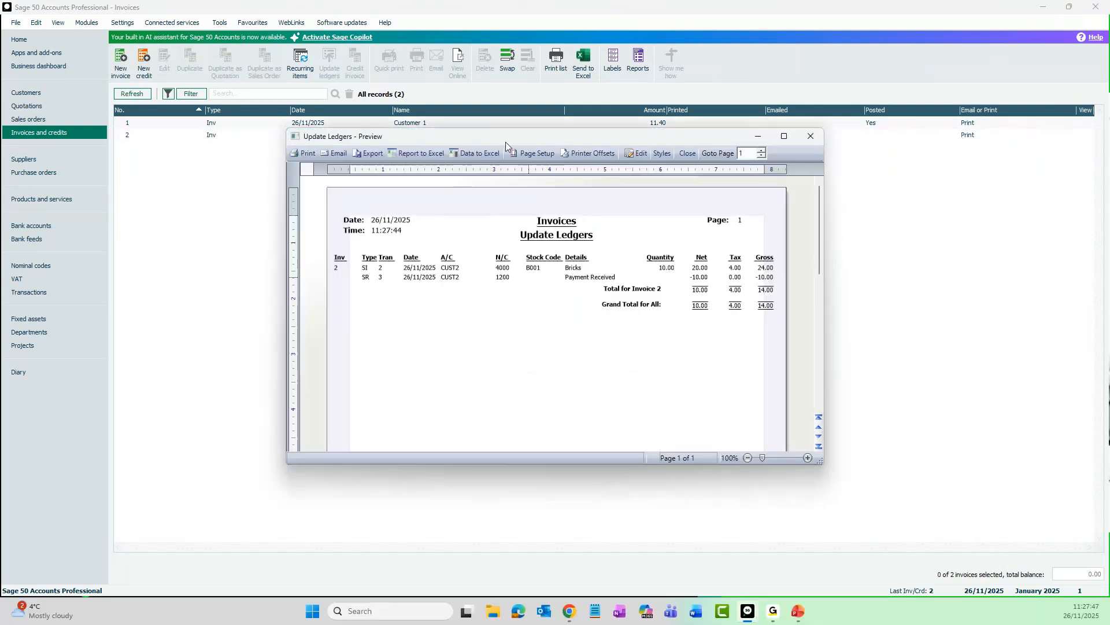
- Enlarge the Update Ledgers report preview, review the invoice and payment lines, and close it
{"action": "double_click", "coordinate": [508, 138]}
{"action": "left_click", "coordinate": [499, 258]}
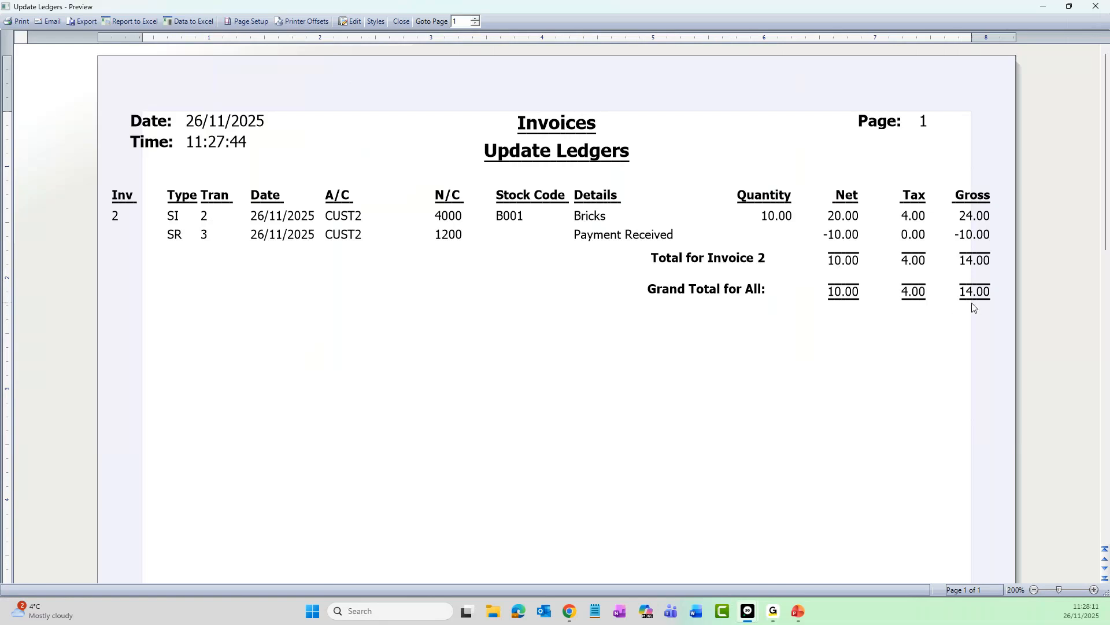
{"action": "left_click", "coordinate": [1097, 8]}
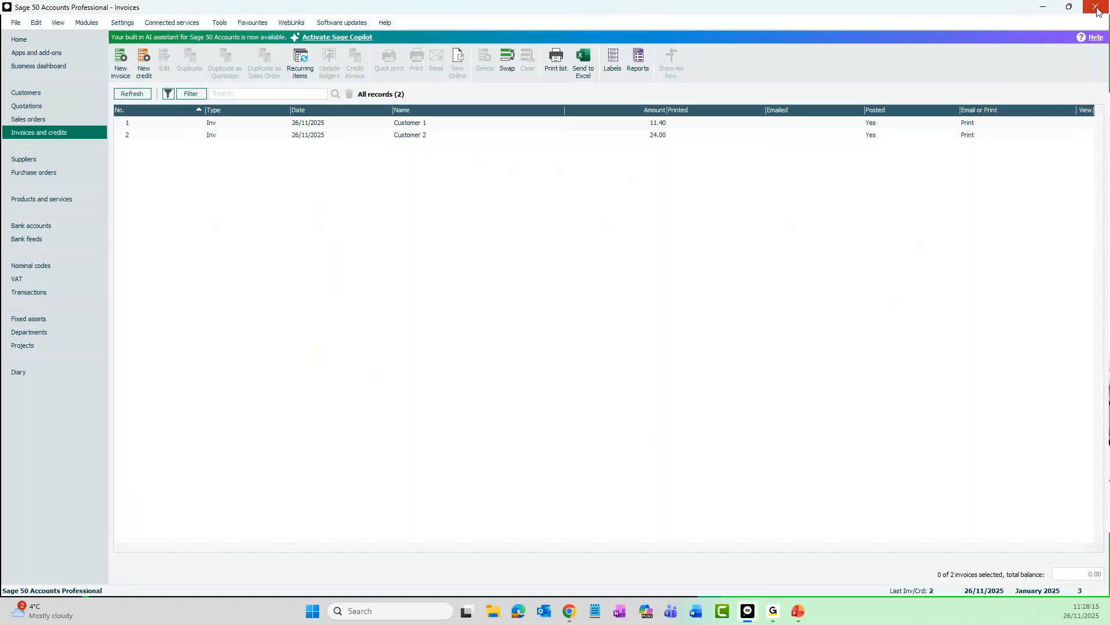
- Review Customer 2's posted invoice and receipt in the transactions list, and select Customer 1's invoice in the invoices list
{"action": "left_click", "coordinate": [48, 293]}
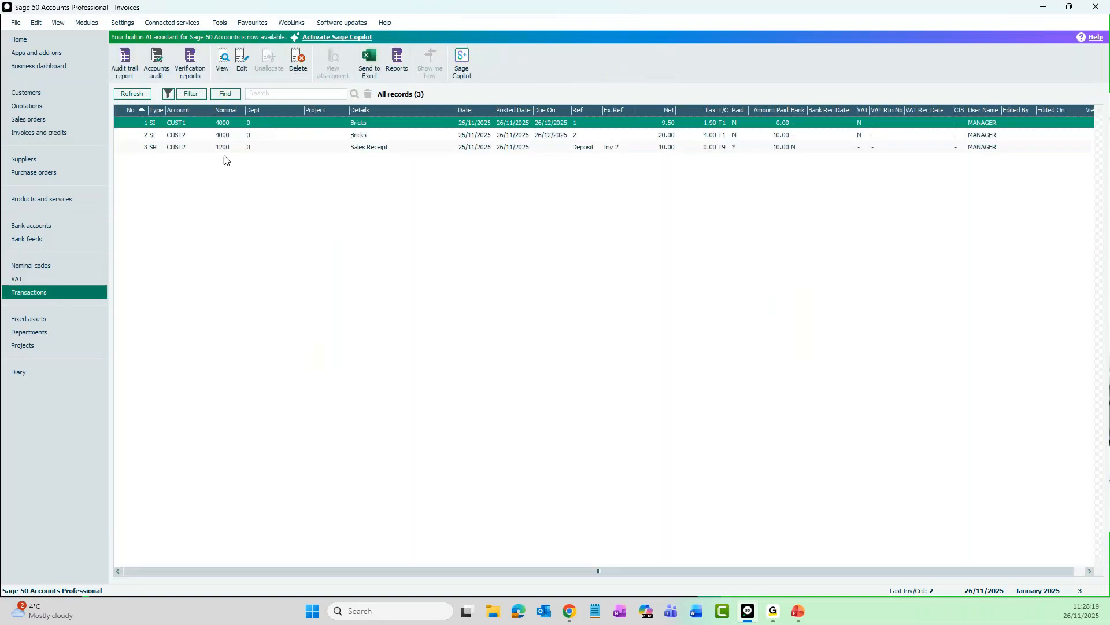
{"action": "left_click", "coordinate": [157, 137]}
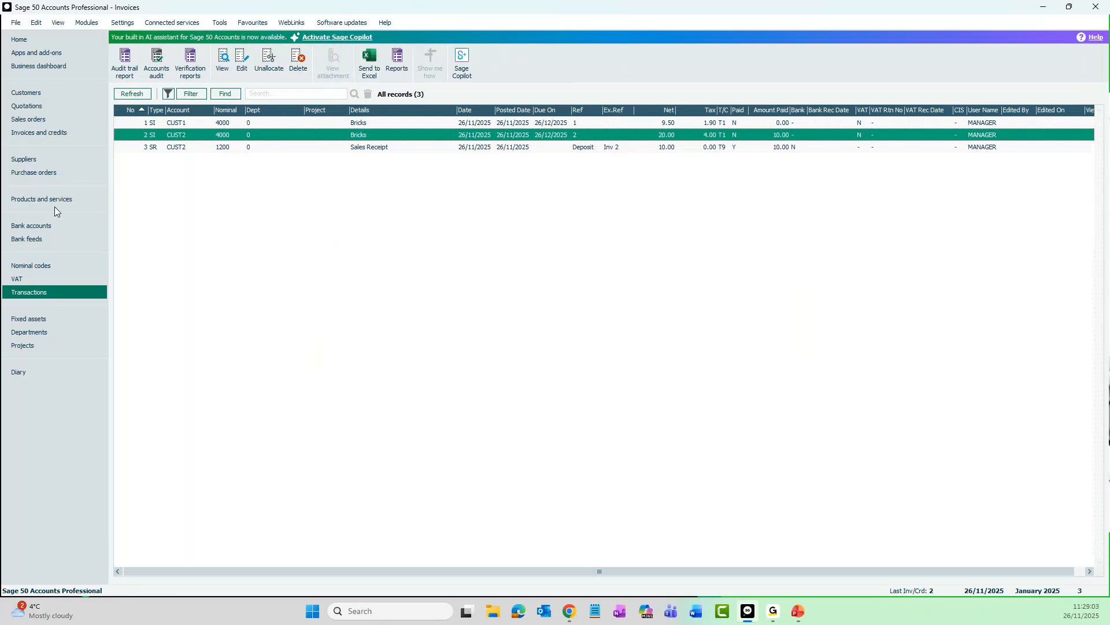
{"action": "left_click", "coordinate": [62, 132]}
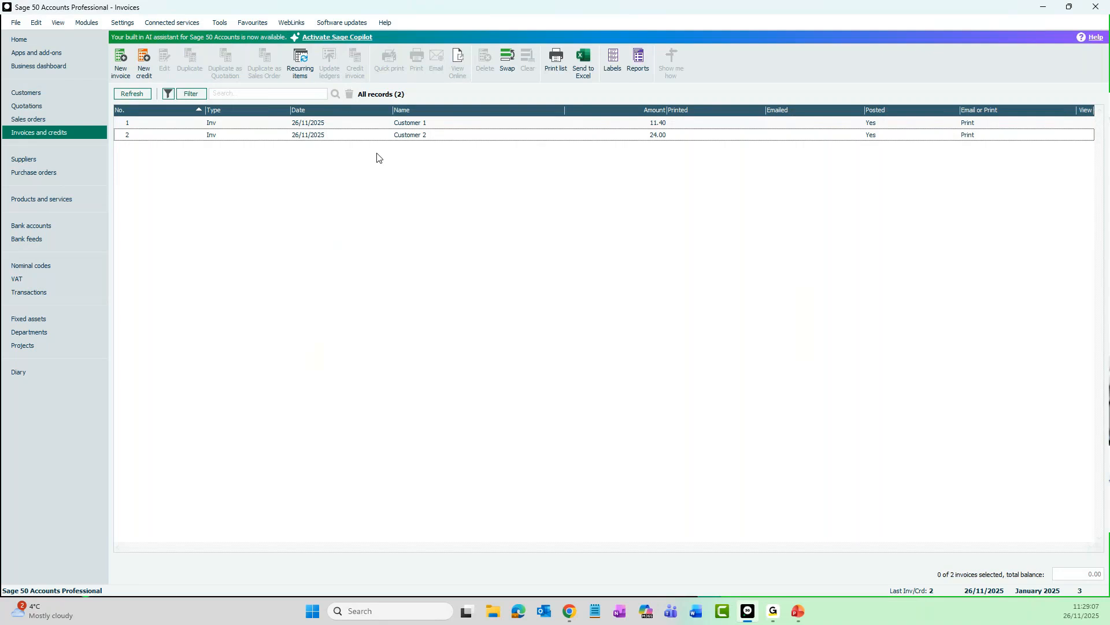
{"action": "left_click", "coordinate": [373, 125]}
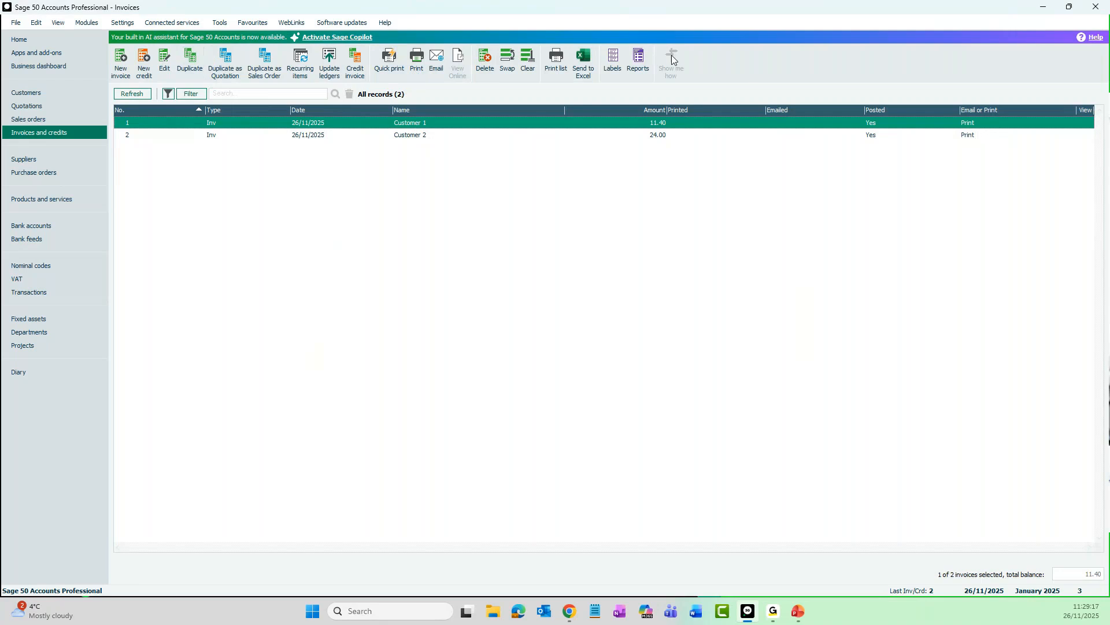
- Hide the Quick print command from the invoice commands and show it again
{"action": "right_click", "coordinate": [406, 70]}
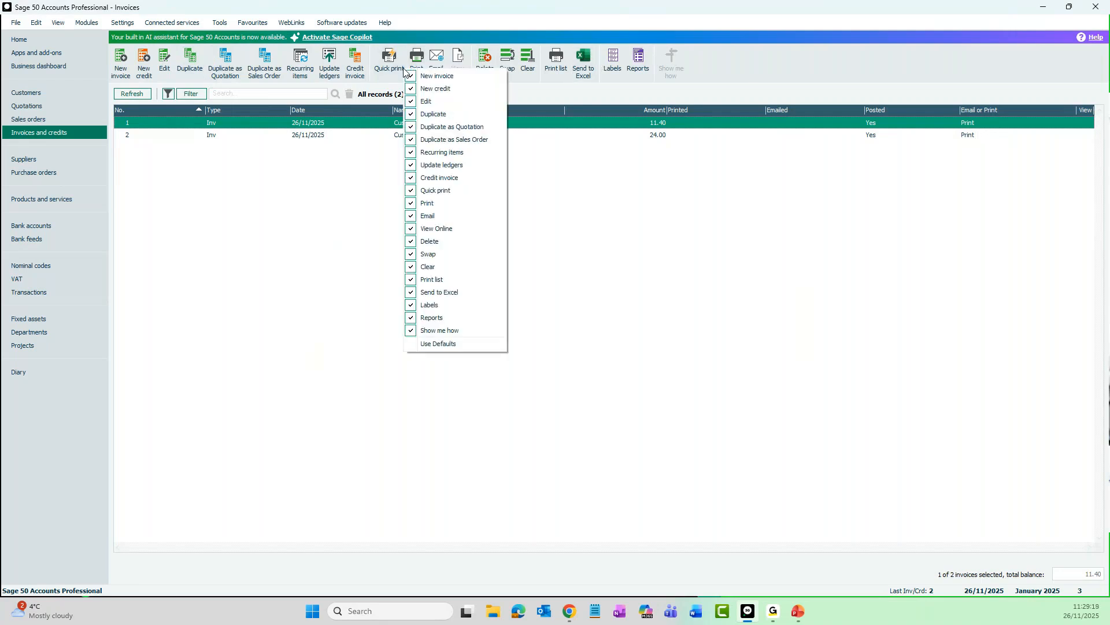
{"action": "left_click", "coordinate": [456, 191]}
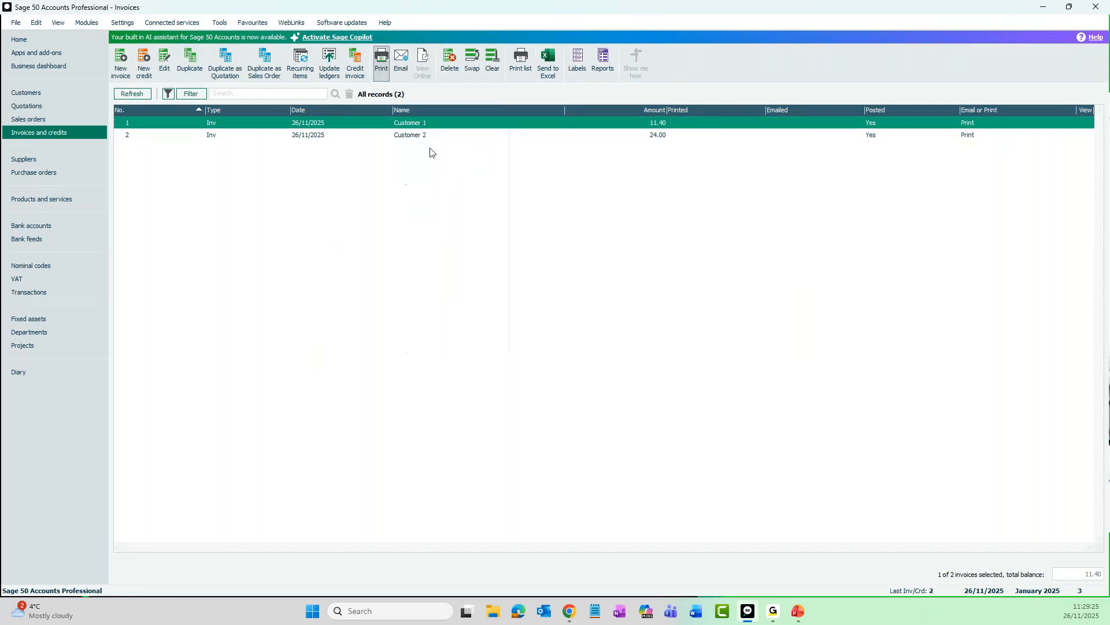
{"action": "right_click", "coordinate": [360, 74]}
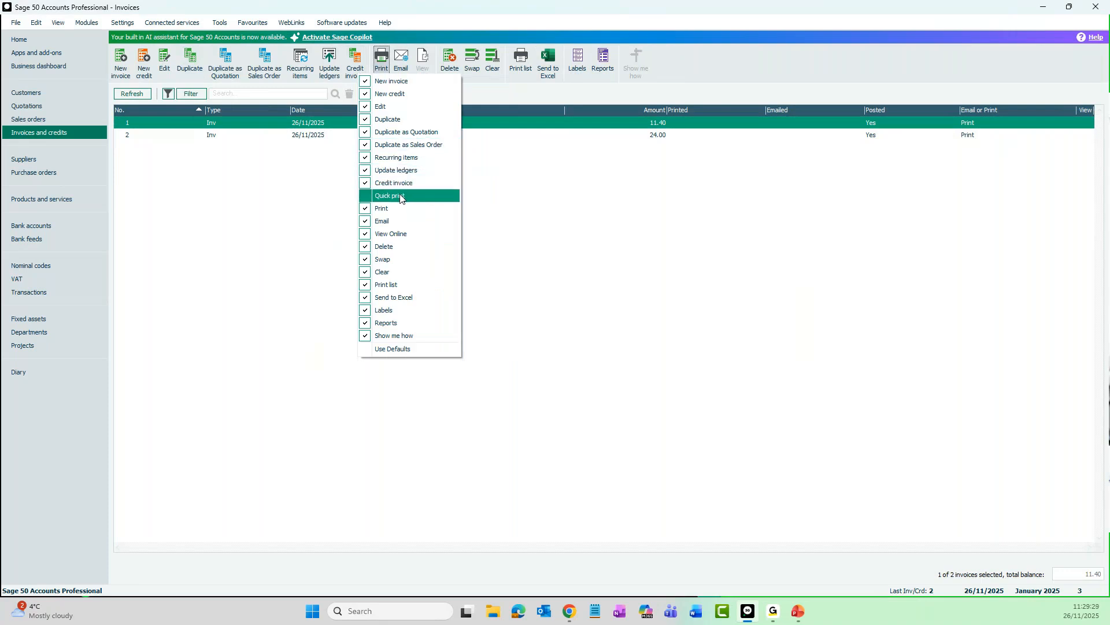
{"action": "left_click", "coordinate": [403, 197]}
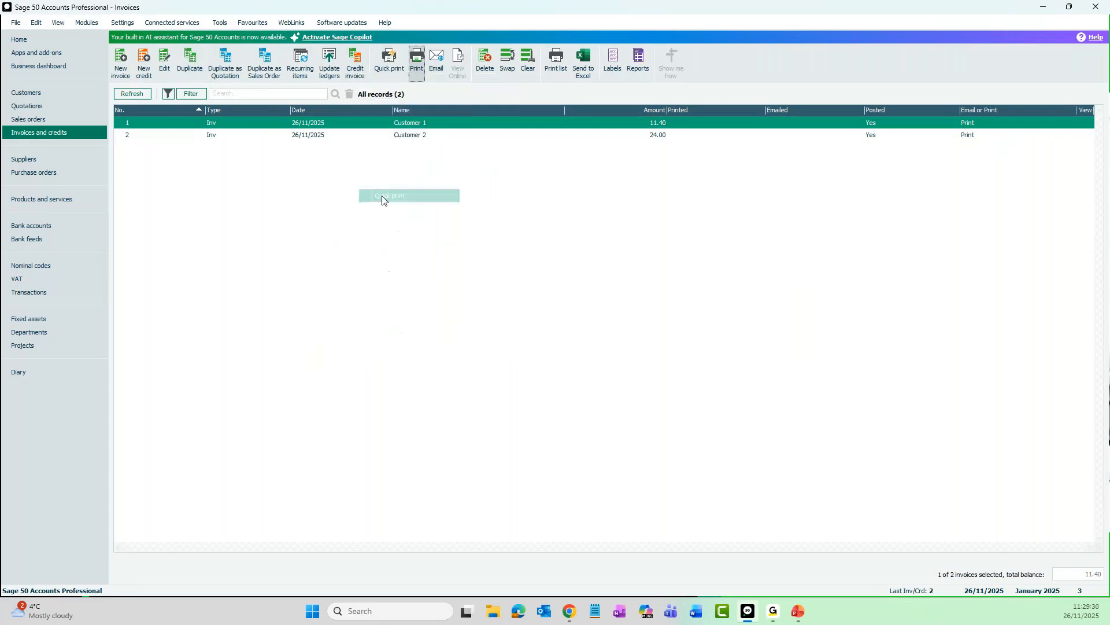
- Open the print layouts for Customer 1's invoice and remove A4 Inv\Crd Discount - Plain Paper (Print or Email) from the favourites
{"action": "left_click", "coordinate": [419, 74]}
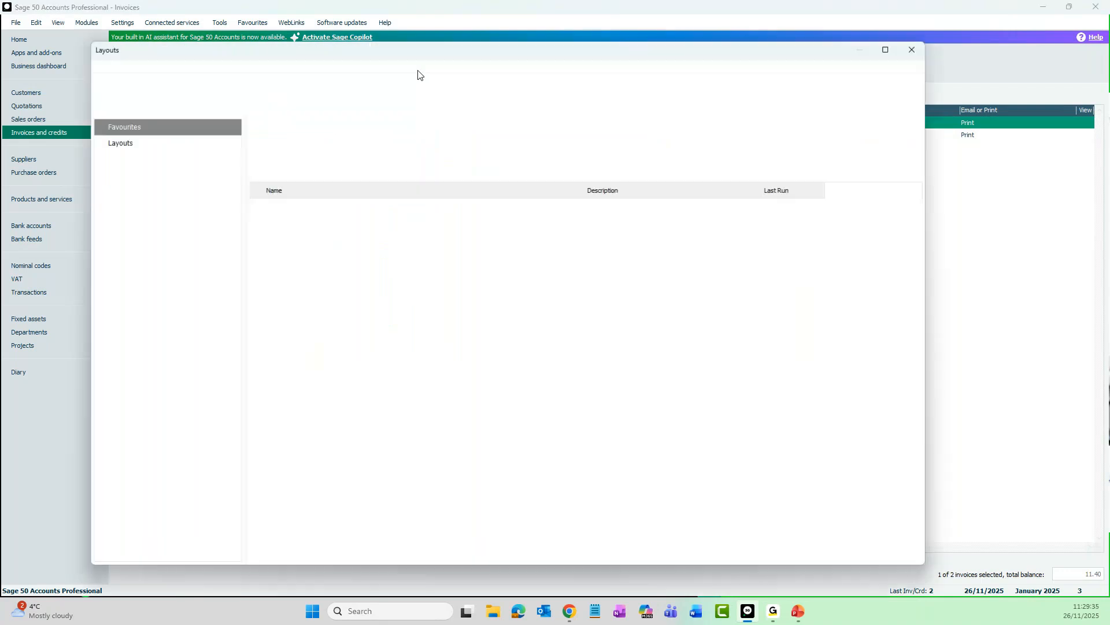
{"action": "double_click", "coordinate": [404, 53]}
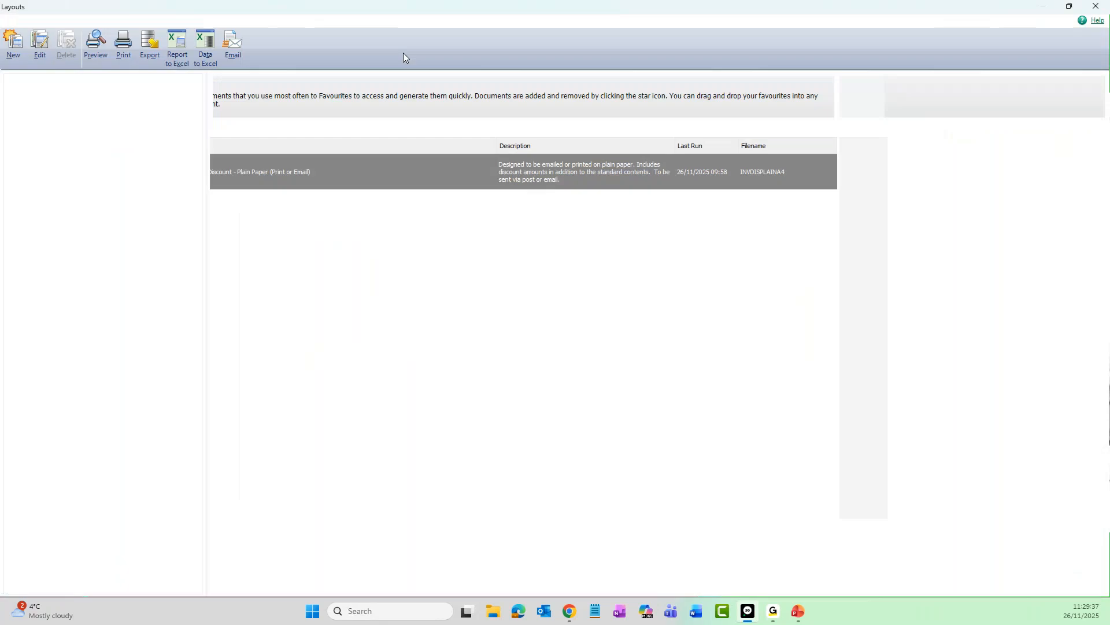
{"action": "mouse_move", "coordinate": [225, 177]}
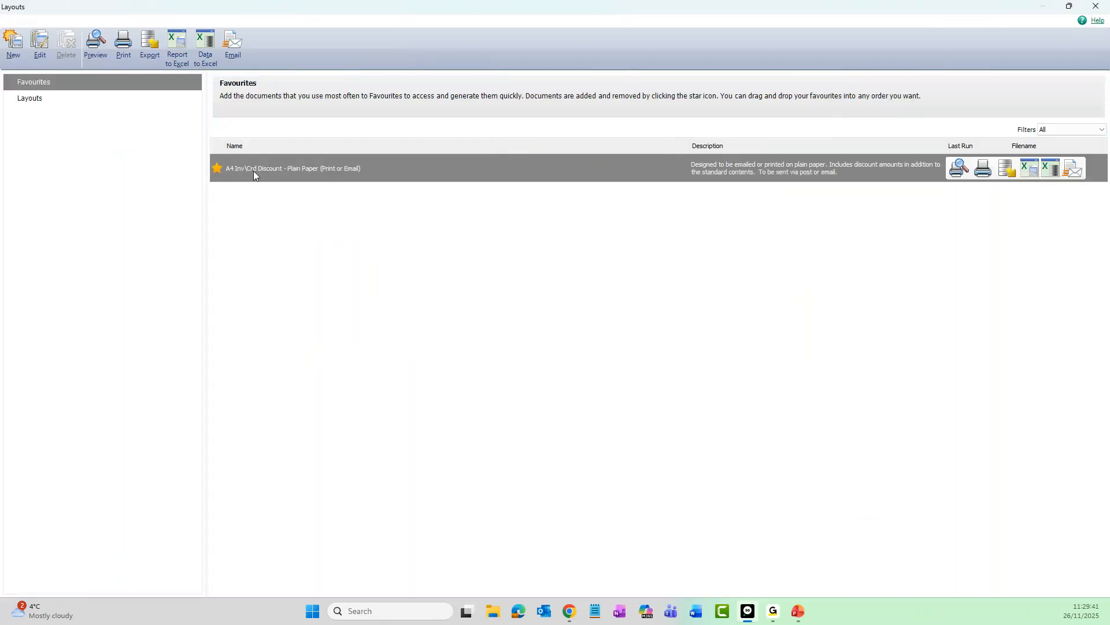
{"action": "left_click", "coordinate": [218, 167]}
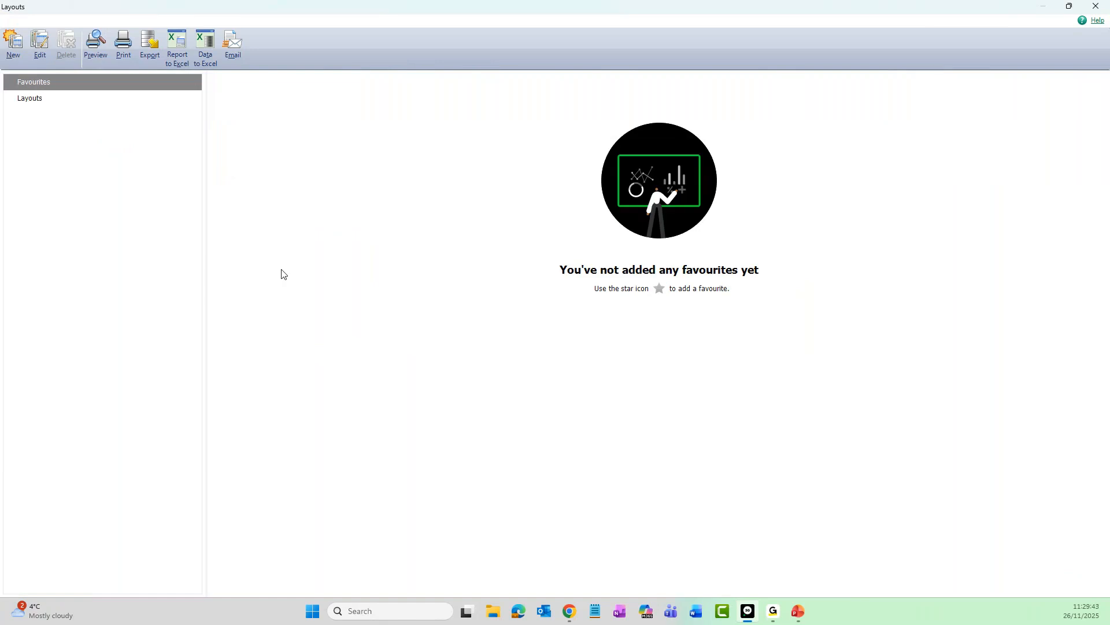
- Show all invoice layouts and add A4 Inv\Crd Discount - Plain Paper (Print or Email) to the favourites
{"action": "left_click", "coordinate": [29, 99]}
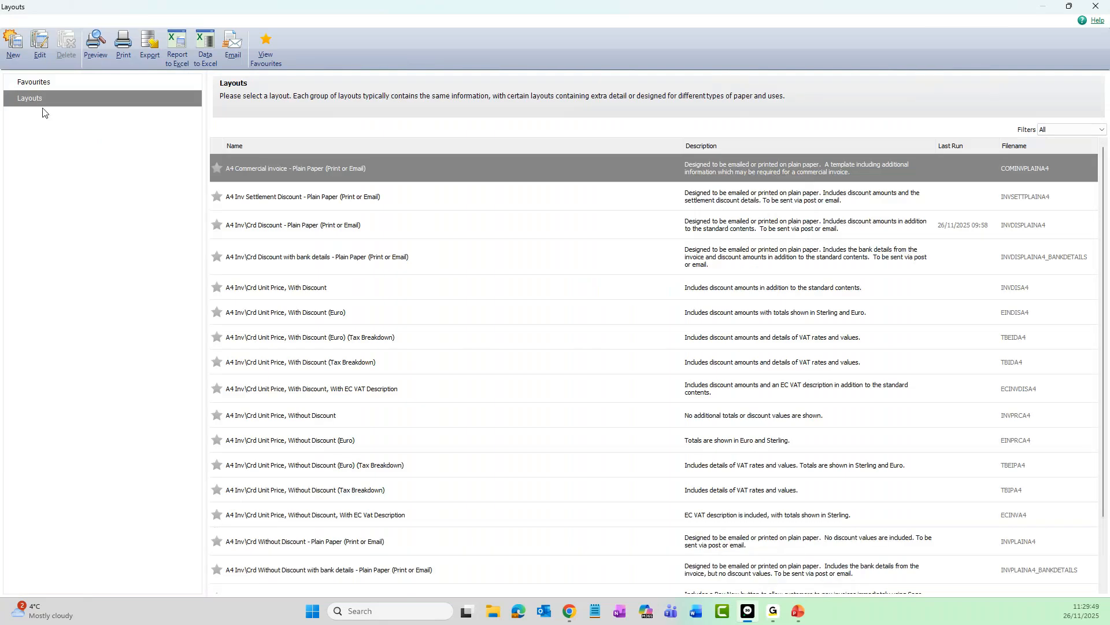
{"action": "left_click", "coordinate": [349, 168]}
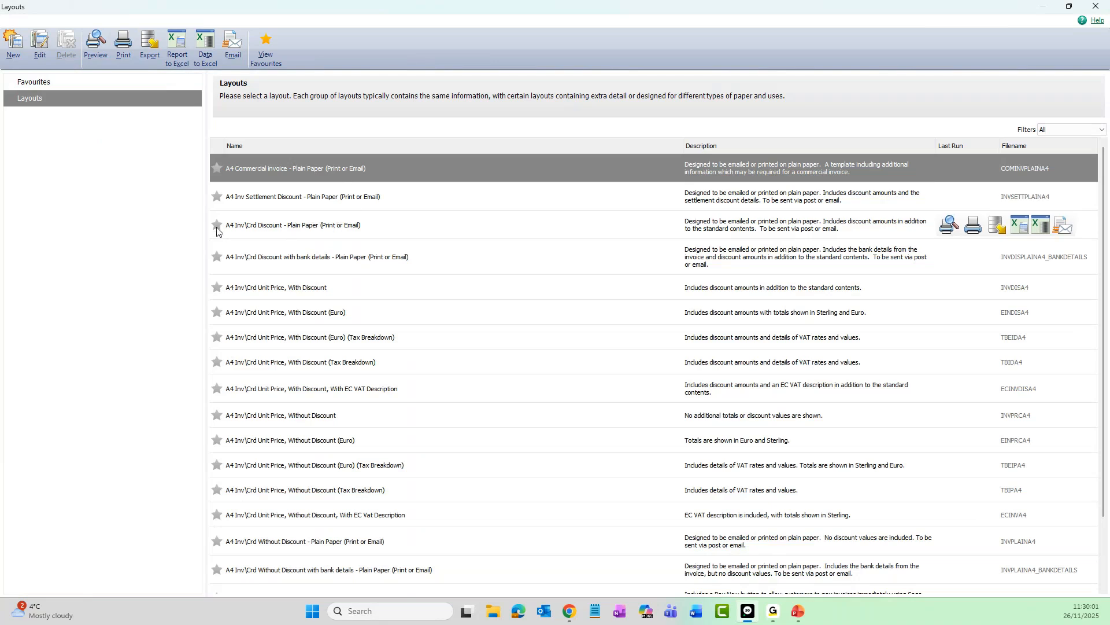
{"action": "left_click", "coordinate": [259, 231]}
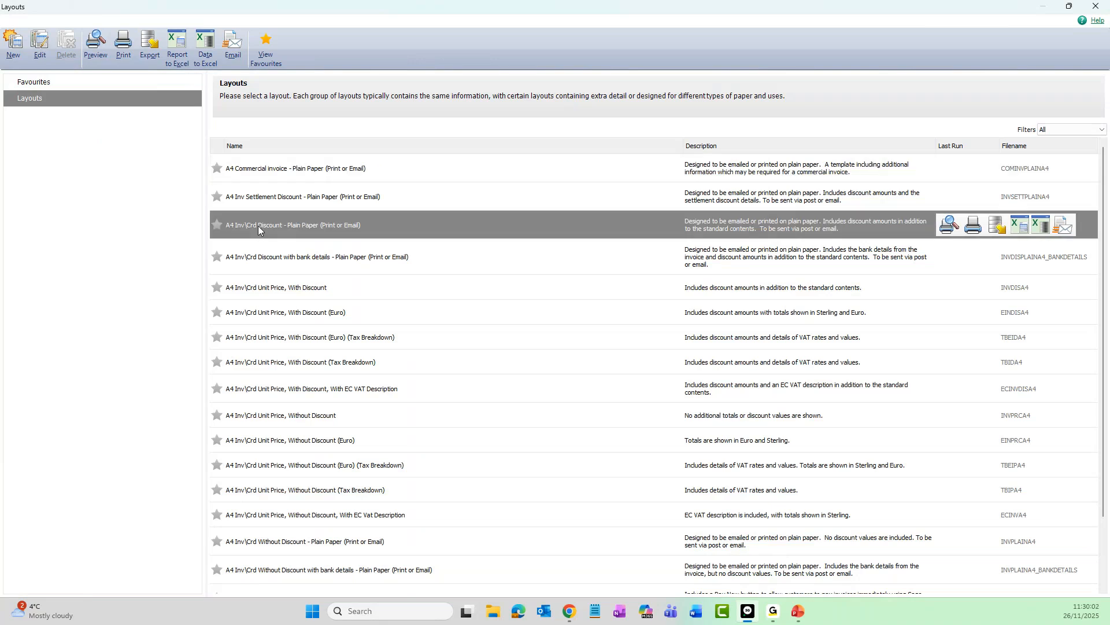
{"action": "left_click", "coordinate": [217, 228]}
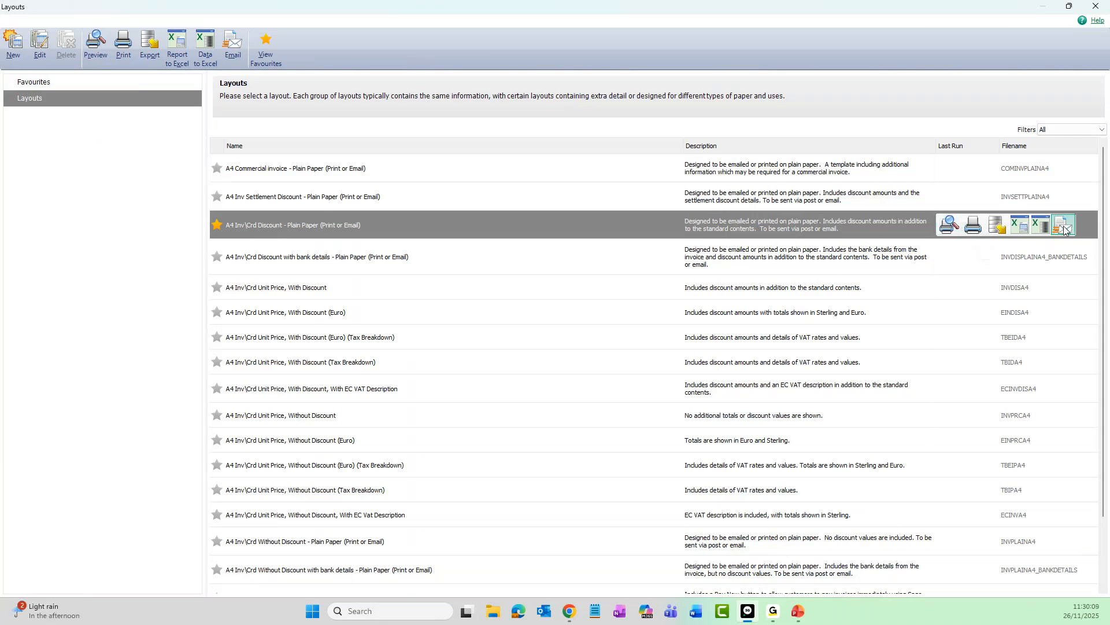
- Preview Customer 1's invoice in the A4 Inv\Crd Discount - Plain Paper layout at full window size, review it enlarged, and close the preview
{"action": "left_click", "coordinate": [950, 230]}
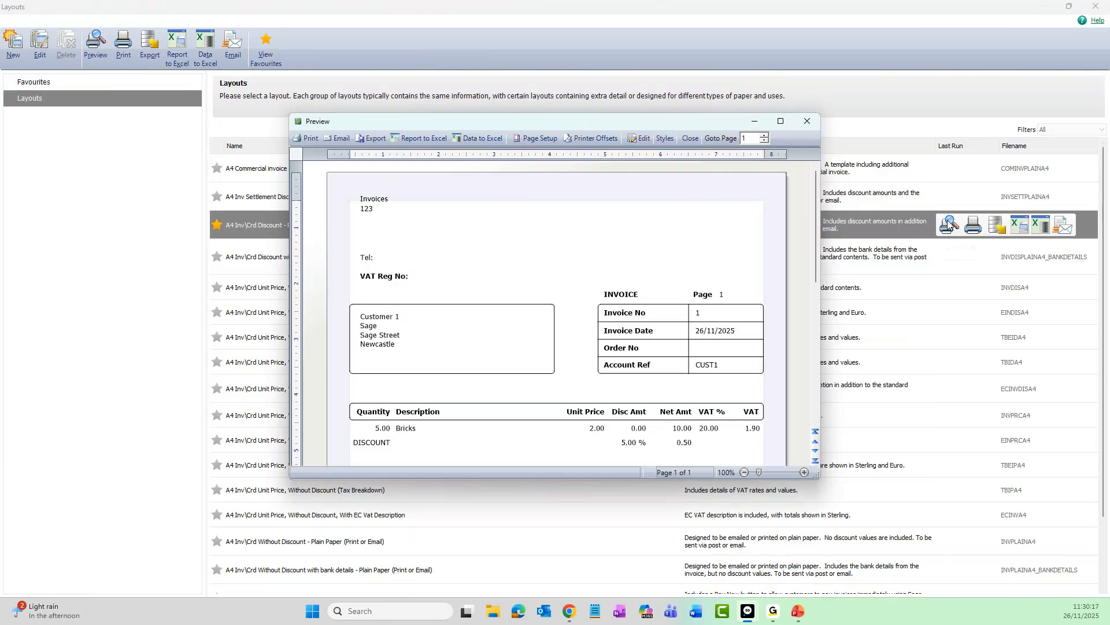
{"action": "double_click", "coordinate": [570, 120]}
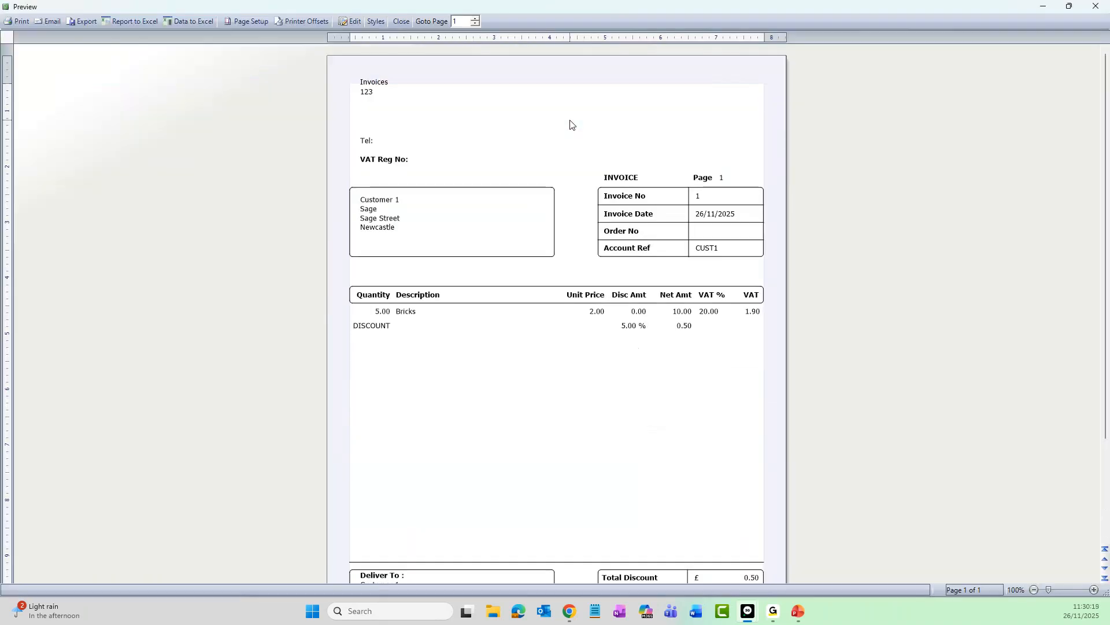
{"action": "scroll", "coordinate": [567, 123], "scroll_direction": "up", "scroll_amount": 2}
{"action": "scroll", "coordinate": [568, 127], "scroll_direction": "up", "scroll_amount": 1}
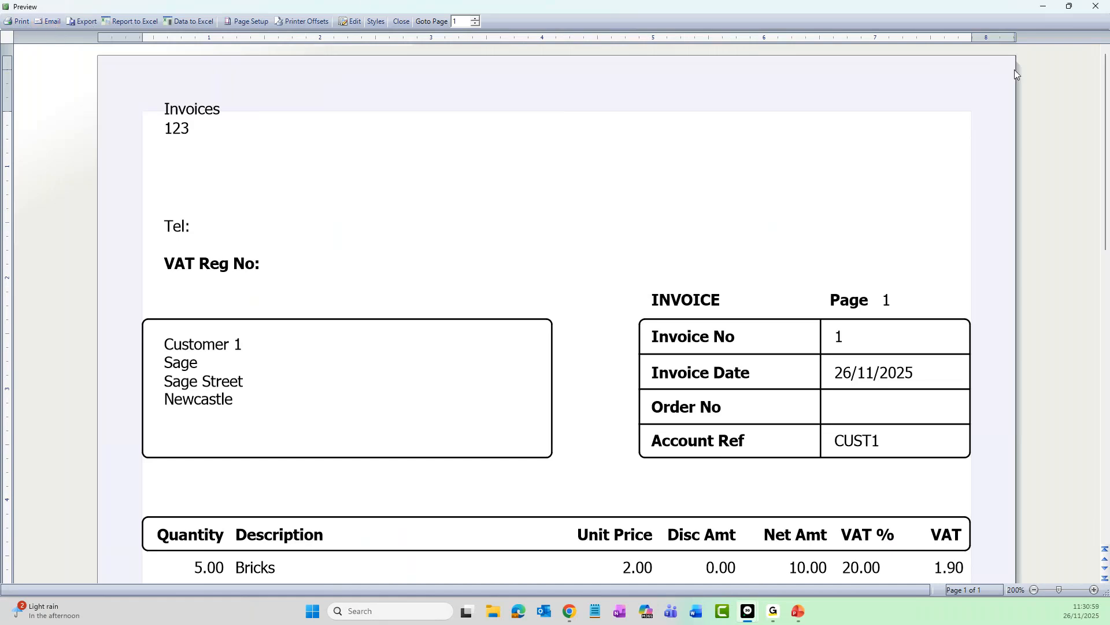
{"action": "left_click", "coordinate": [1096, 6]}
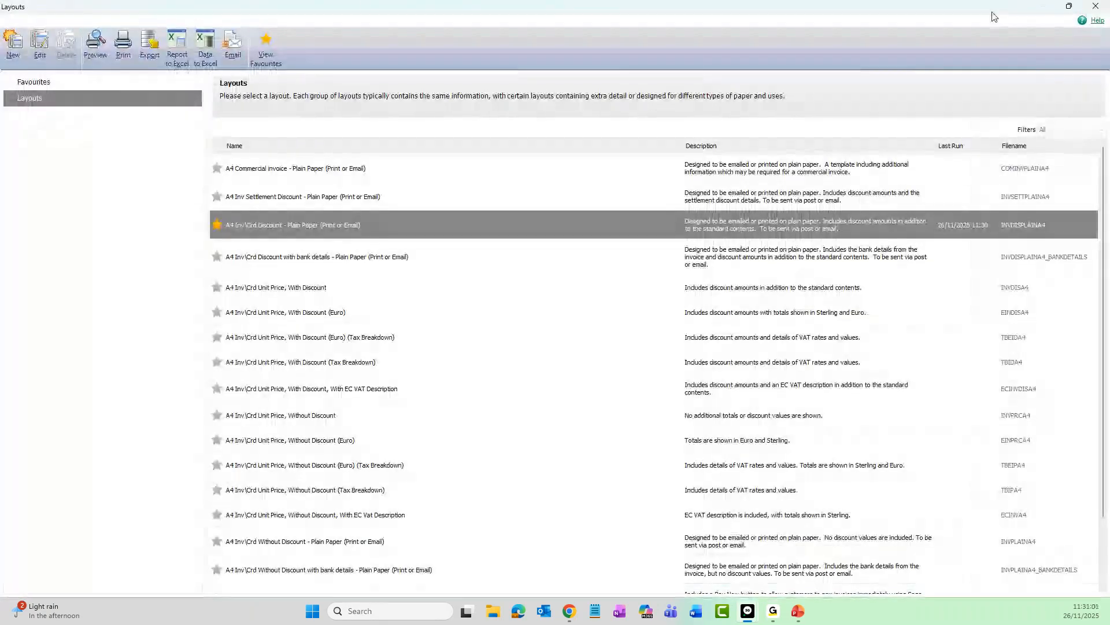
- Close the layouts window and email Customer 1's invoice from the invoices list
{"action": "left_click", "coordinate": [1096, 6]}
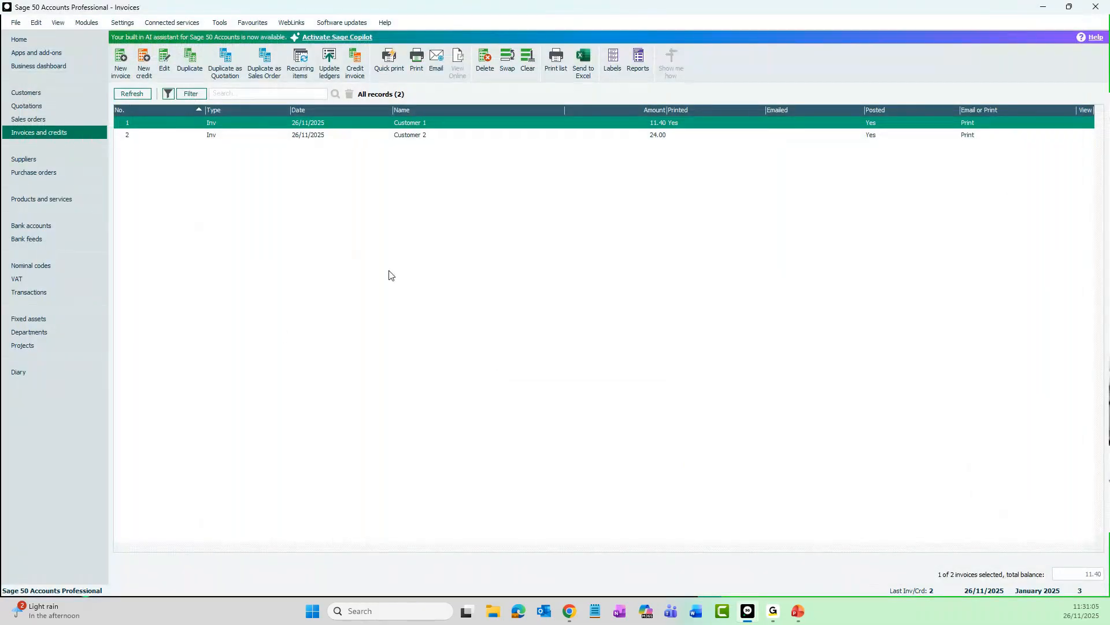
{"action": "left_click", "coordinate": [436, 69]}
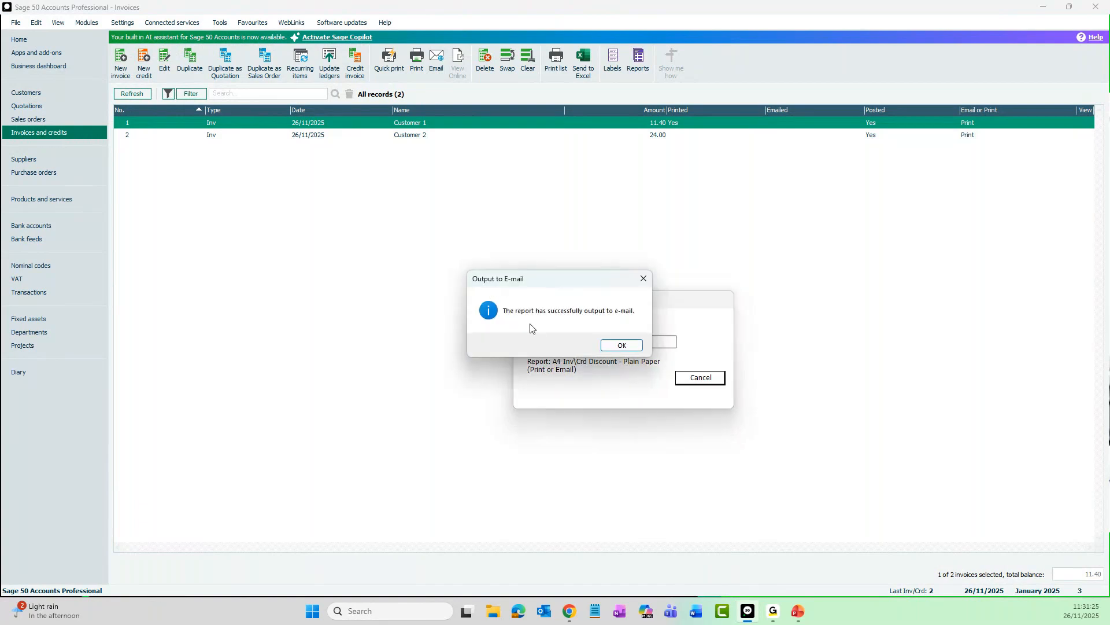
{"action": "left_click", "coordinate": [620, 347]}
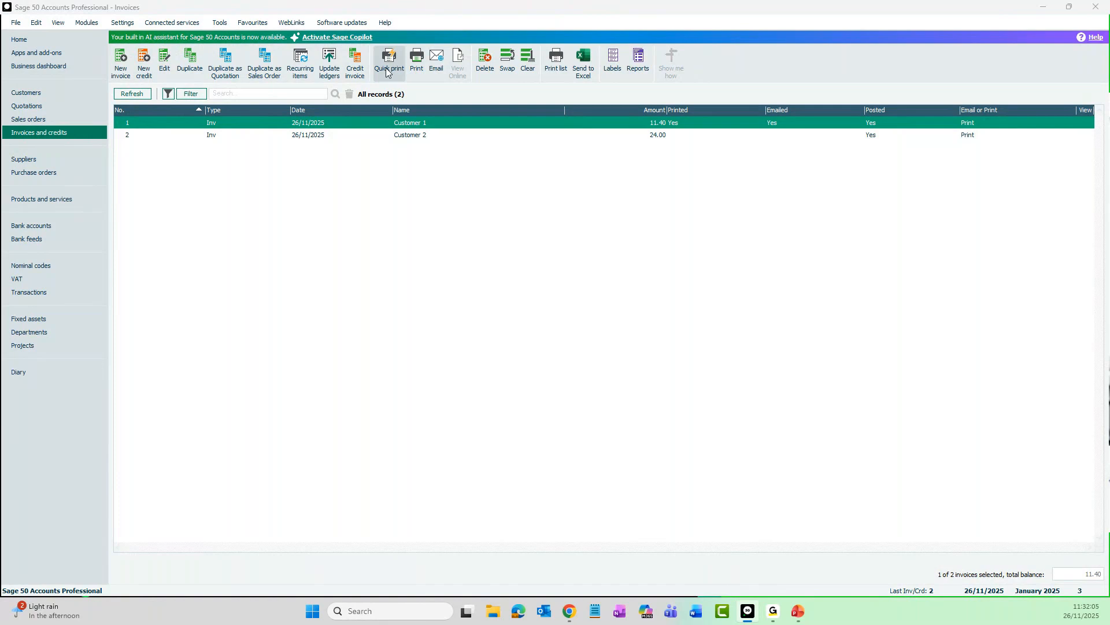
- Start a new product invoice and look through the special product codes M, S1, S2 and S3 without choosing one
{"action": "left_click", "coordinate": [122, 64]}
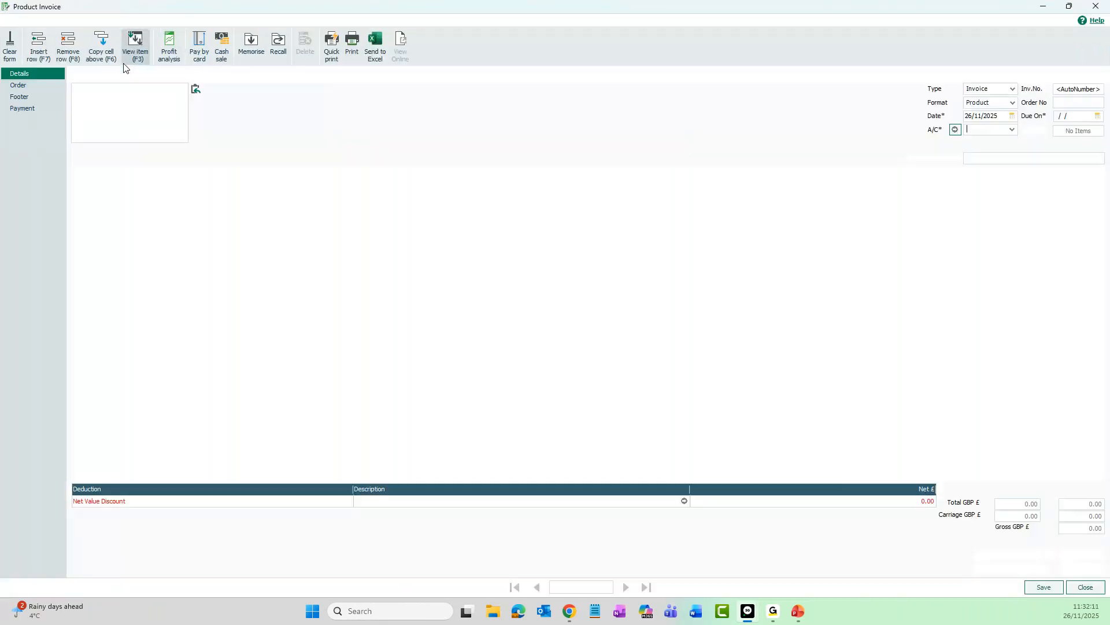
{"action": "left_click", "coordinate": [215, 183]}
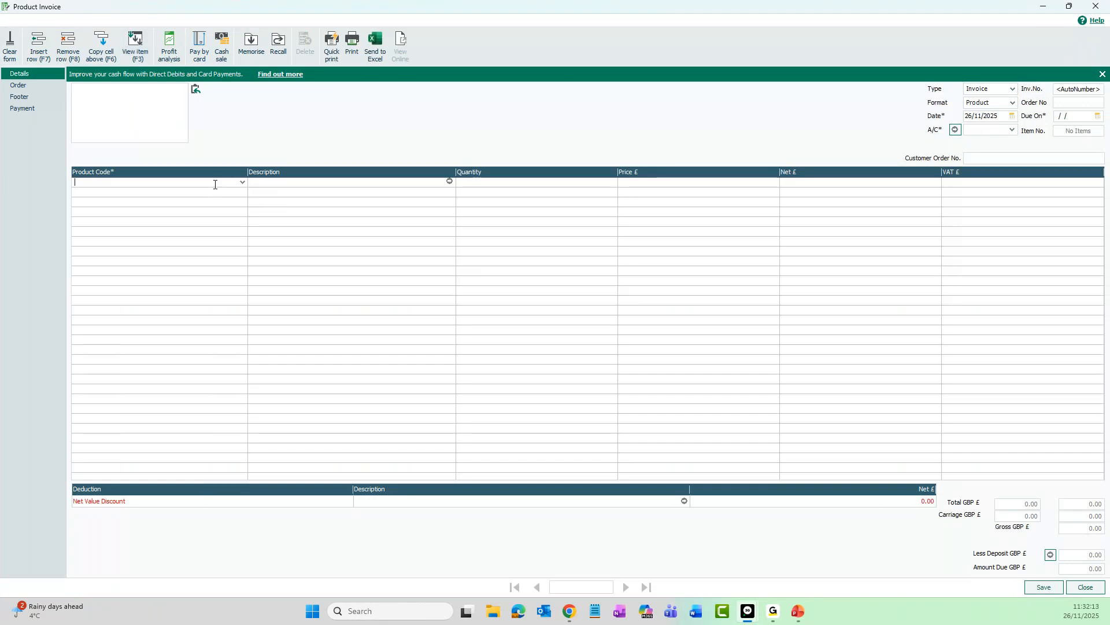
{"action": "left_click", "coordinate": [243, 182]}
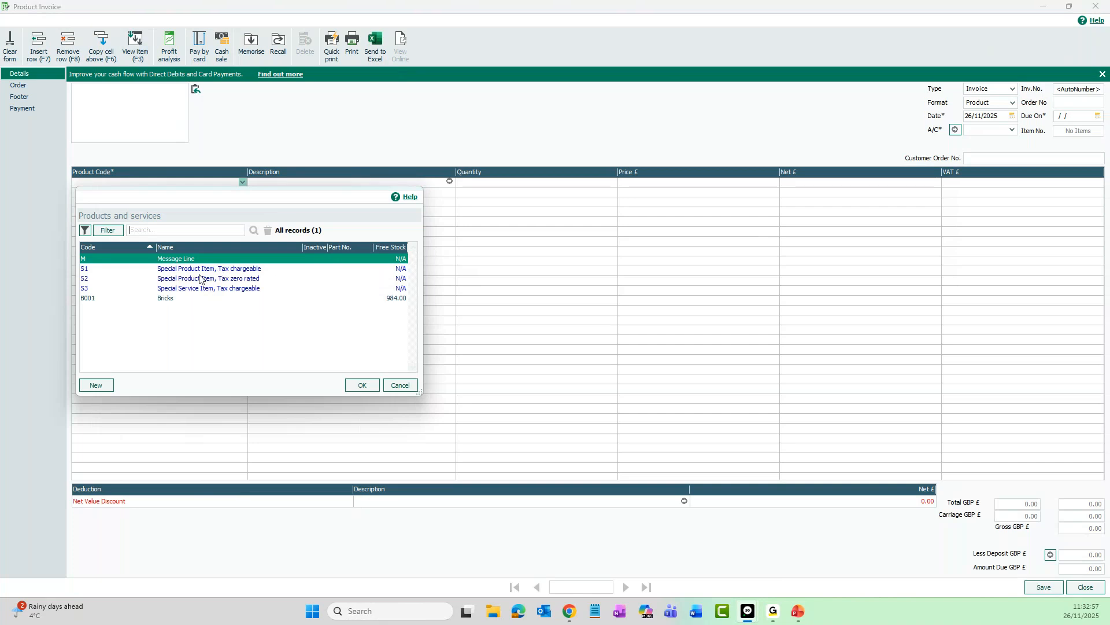
{"action": "left_click", "coordinate": [203, 272]}
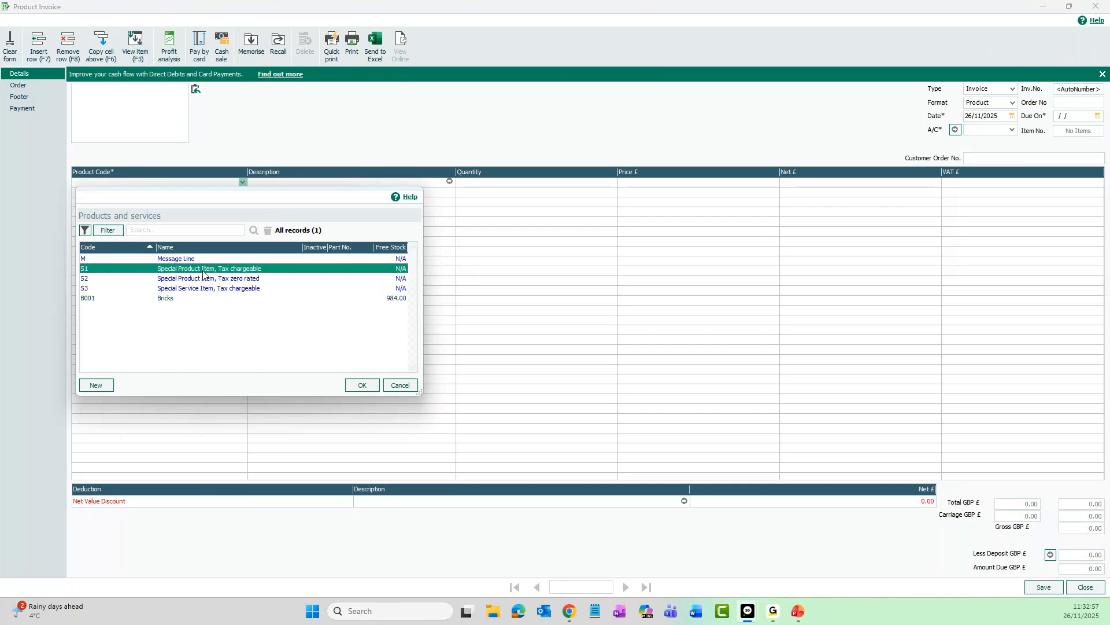
{"action": "left_click", "coordinate": [257, 281]}
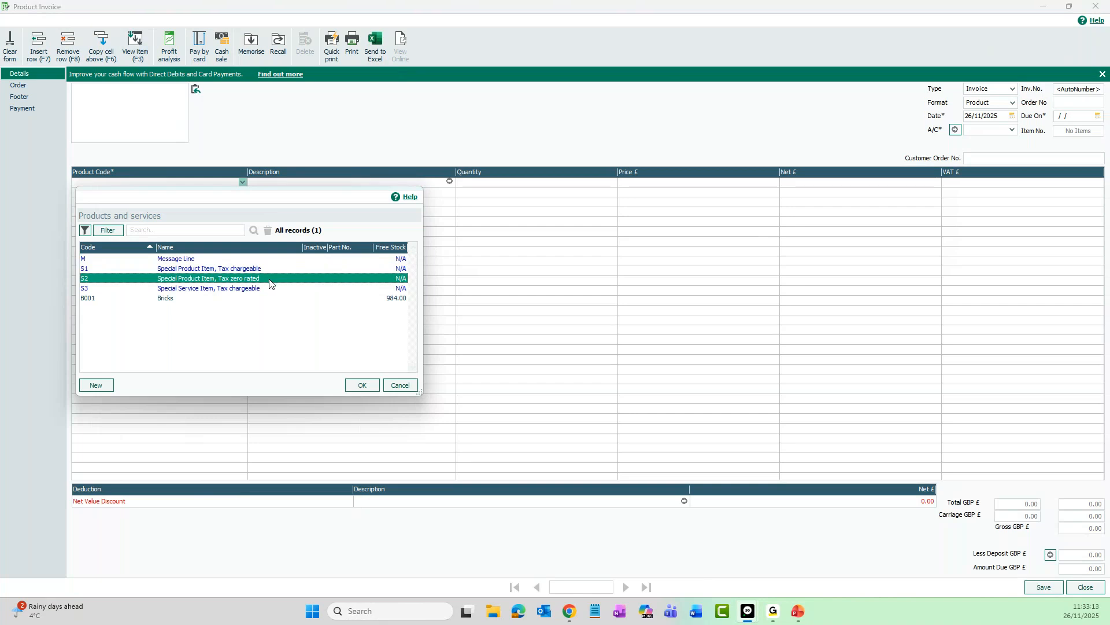
{"action": "left_click", "coordinate": [245, 289]}
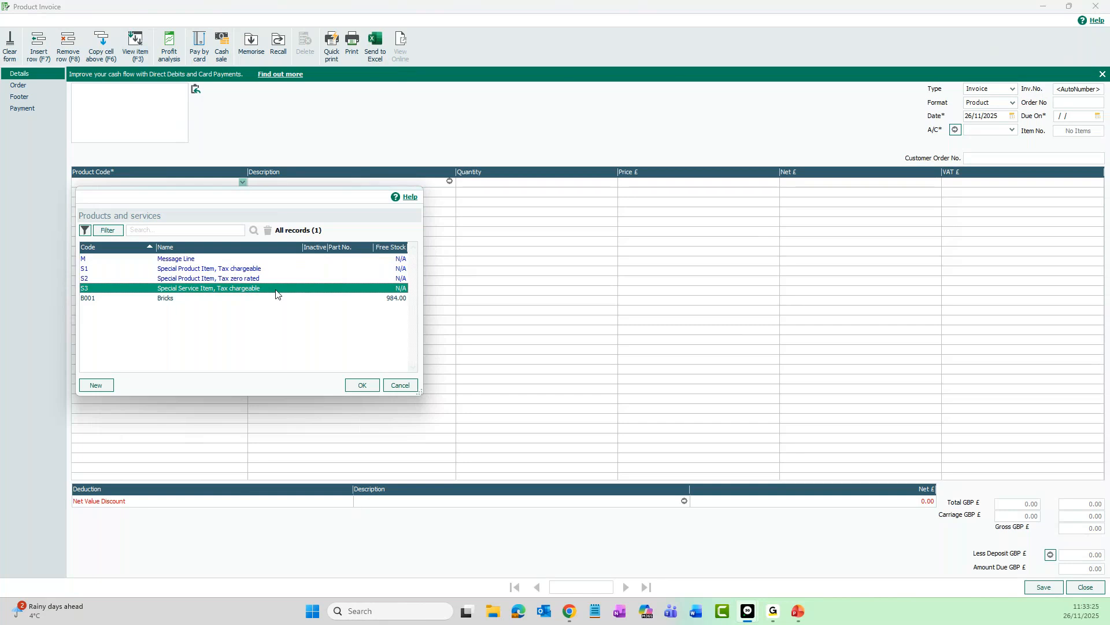
{"action": "left_click", "coordinate": [202, 264]}
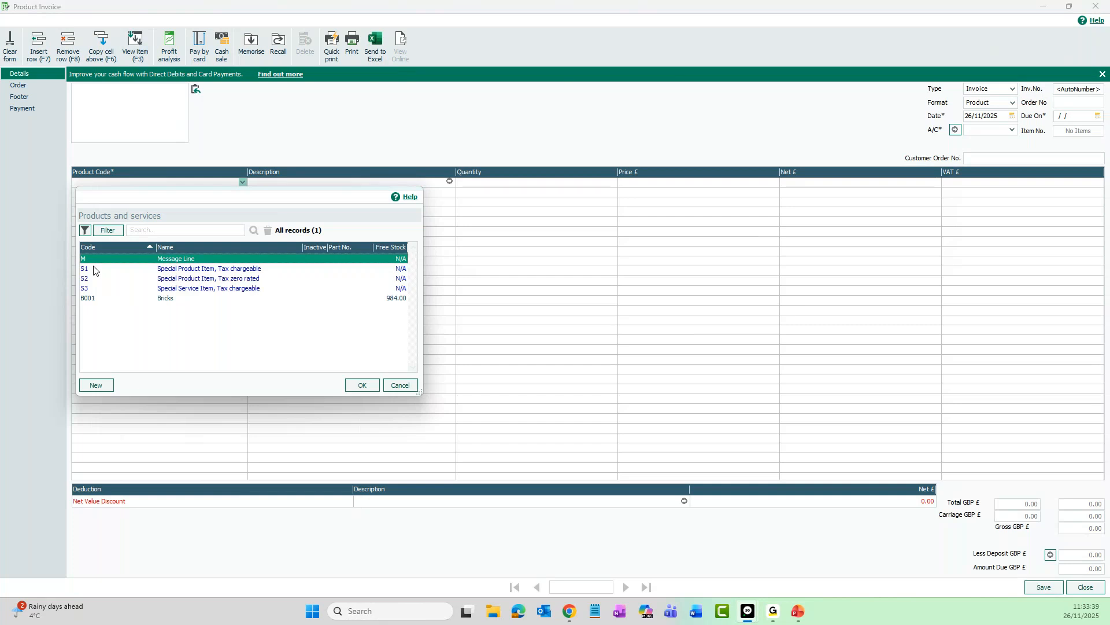
{"action": "left_click", "coordinate": [401, 386]}
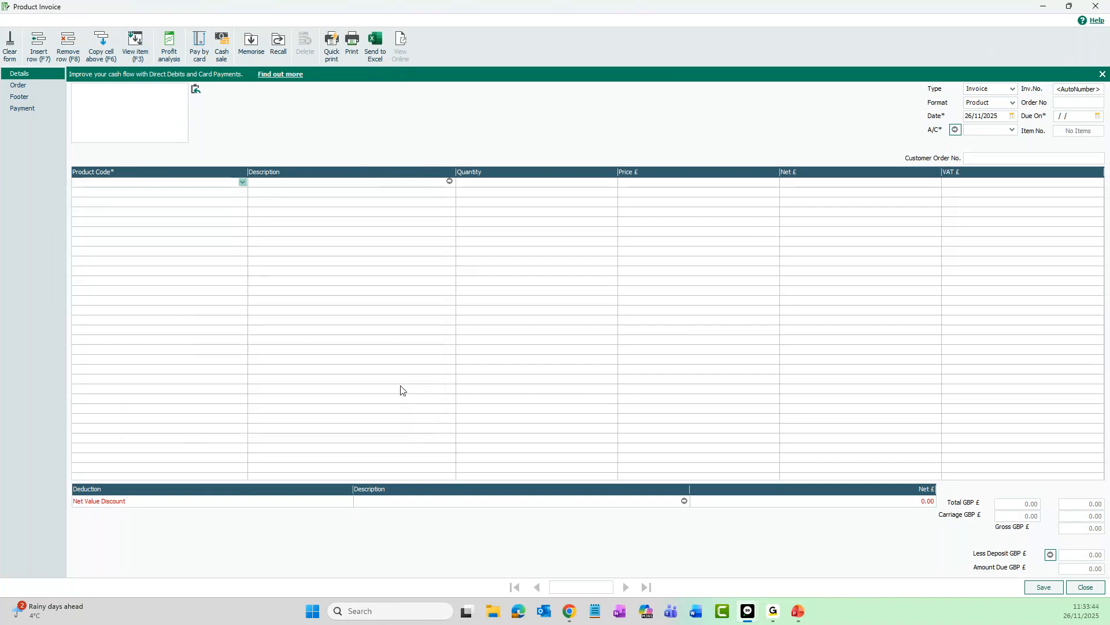
- Add product B001 Bricks to the first invoice line and assign the invoice to account CUST1
{"action": "left_click", "coordinate": [244, 182]}
{"action": "left_click", "coordinate": [179, 298]}
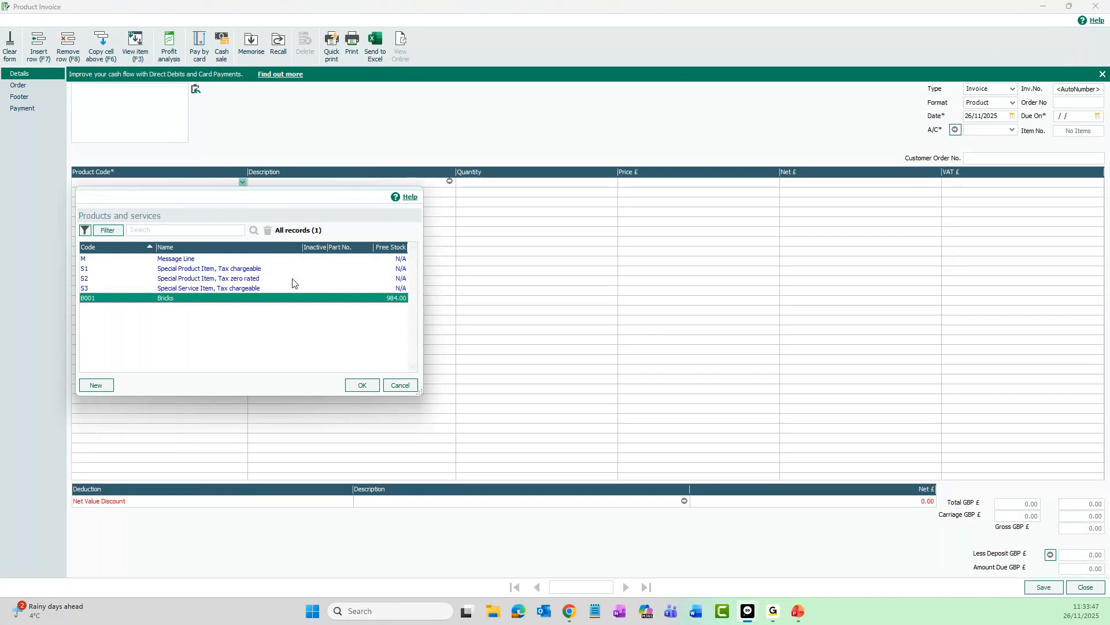
{"action": "left_click", "coordinate": [348, 386]}
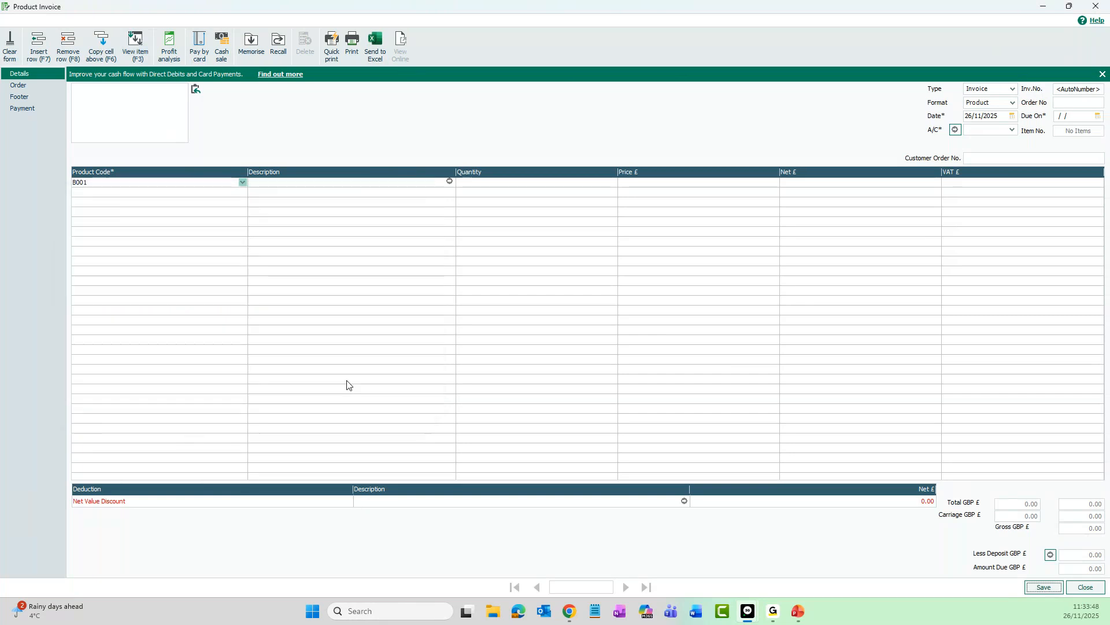
{"action": "left_click", "coordinate": [1012, 130]}
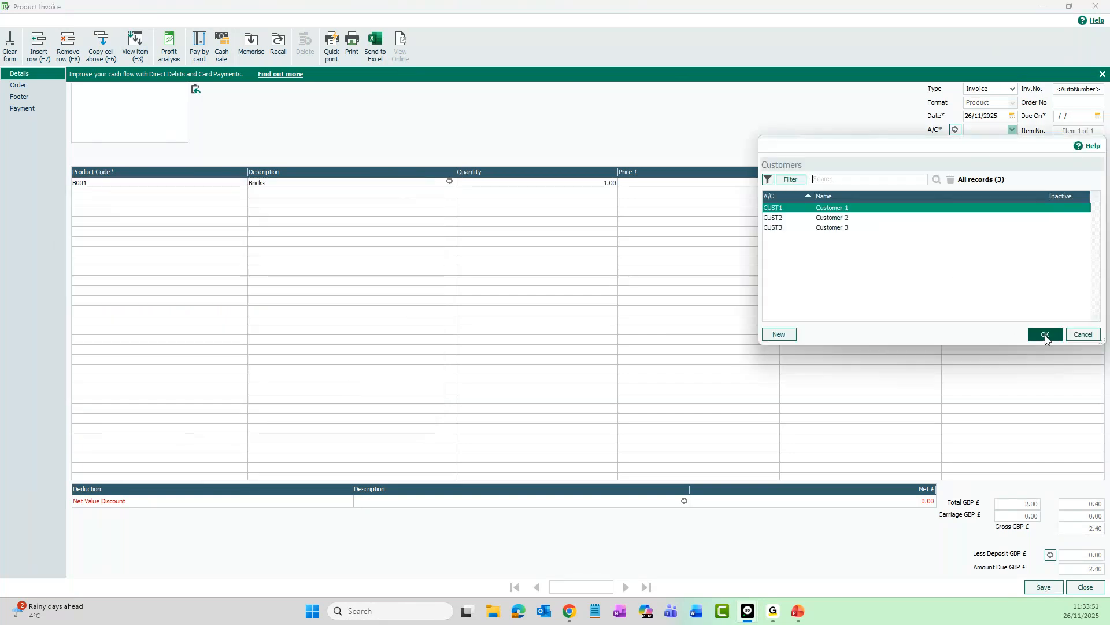
{"action": "left_click", "coordinate": [1045, 335]}
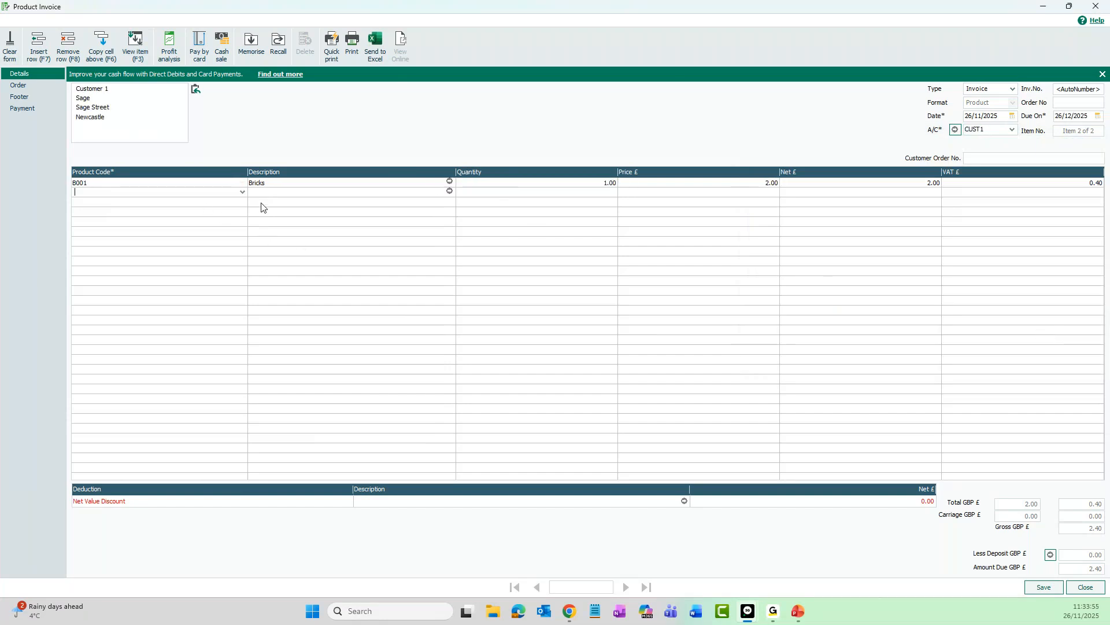
- Add a message line with product code M and the description "Delivery after Christmas" below the Bricks line
{"action": "left_click", "coordinate": [239, 195]}
{"action": "left_click", "coordinate": [242, 192]}
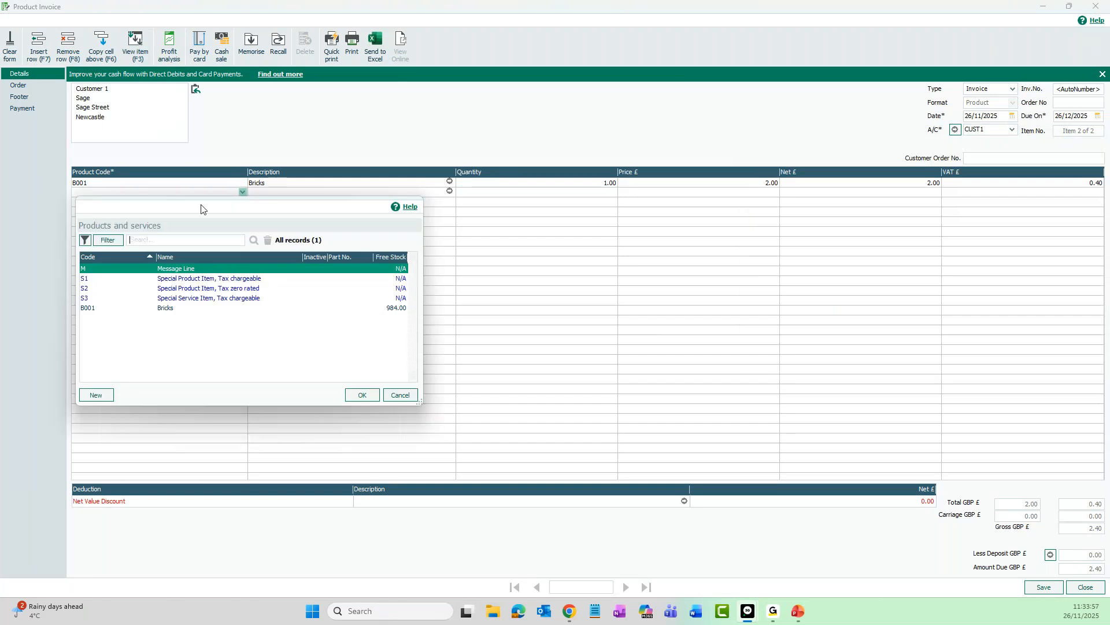
{"action": "left_click", "coordinate": [366, 395]}
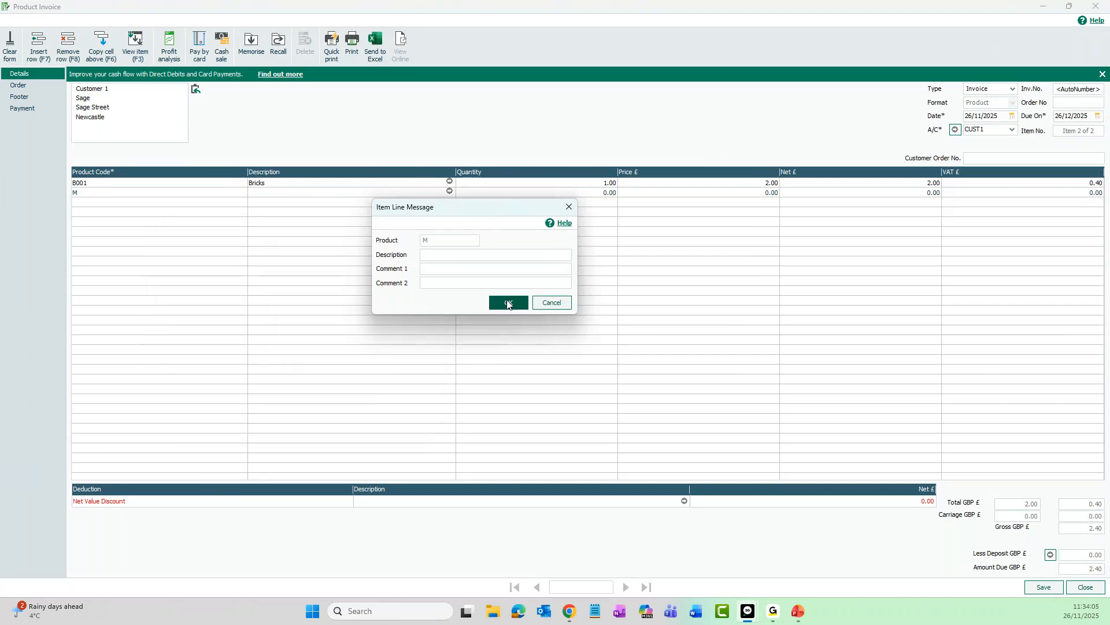
{"action": "type", "text": "Delivery after ch"}
{"action": "key", "text": "BackSpace"}
{"action": "key", "text": "BackSpace"}
{"action": "type", "text": "Christmas"}
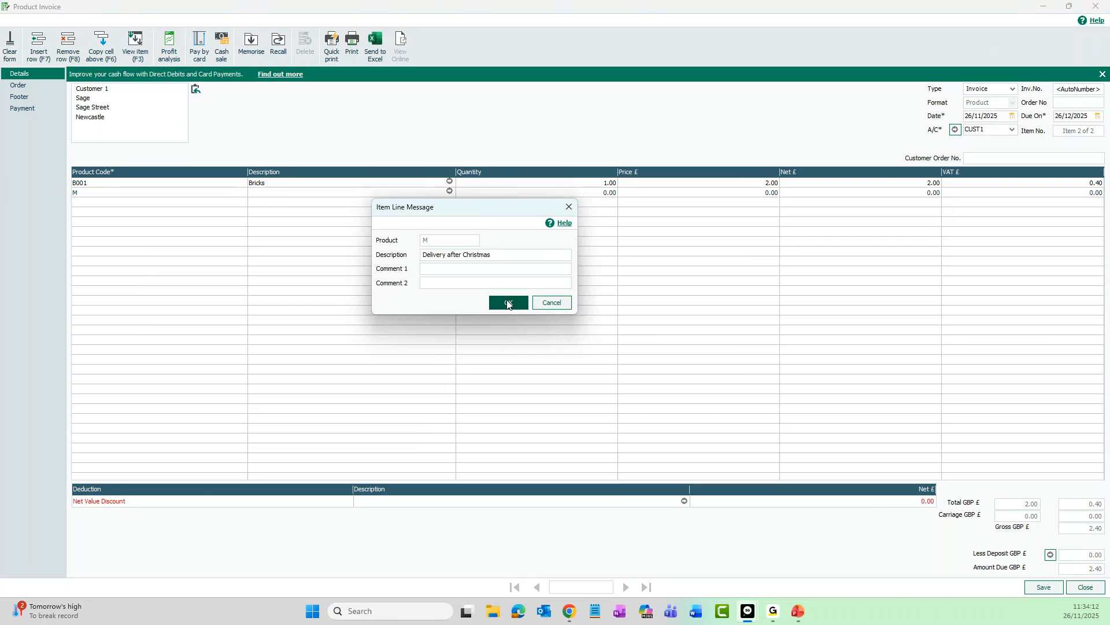
{"action": "left_click", "coordinate": [508, 303]}
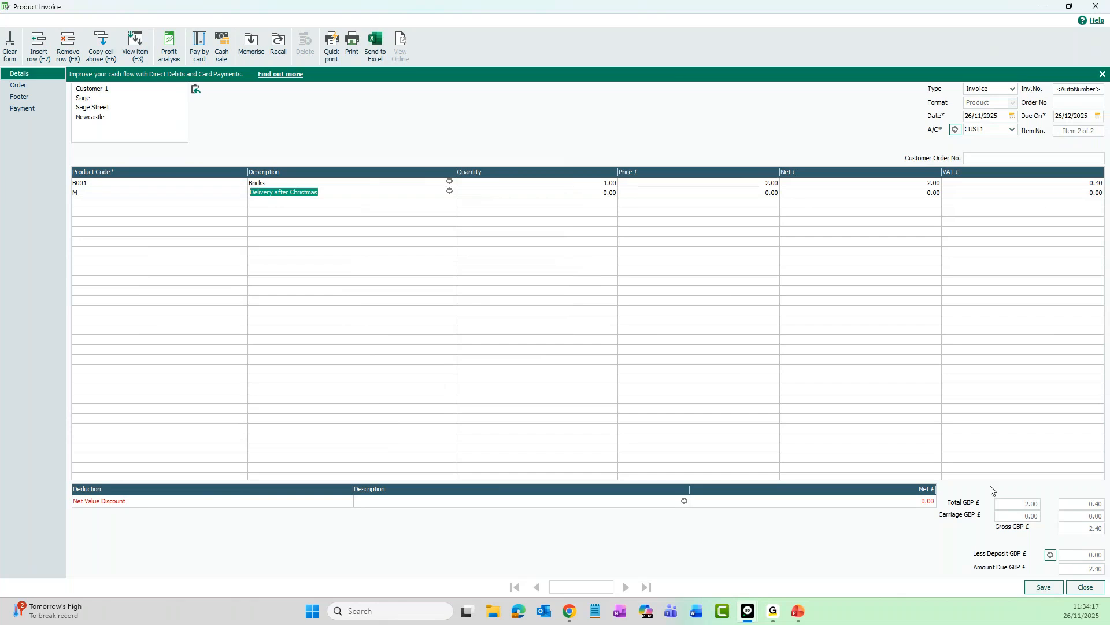
- Save and close Customer 1's new invoice, and reopen it from the invoices list to check its lines before closing it again
{"action": "left_click", "coordinate": [1044, 588]}
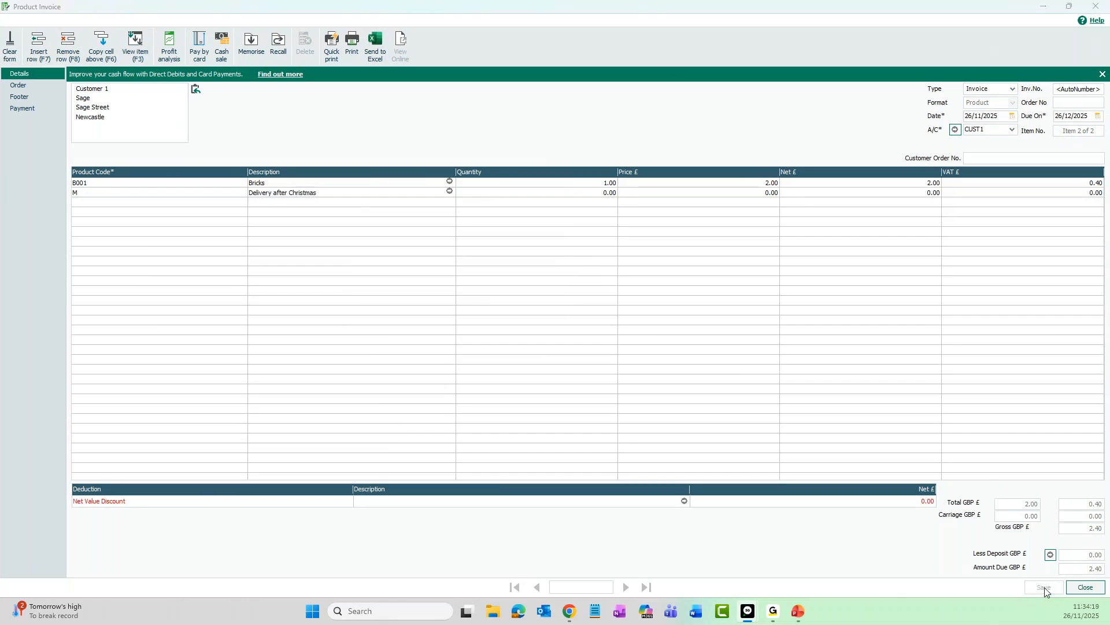
{"action": "left_click", "coordinate": [1092, 588]}
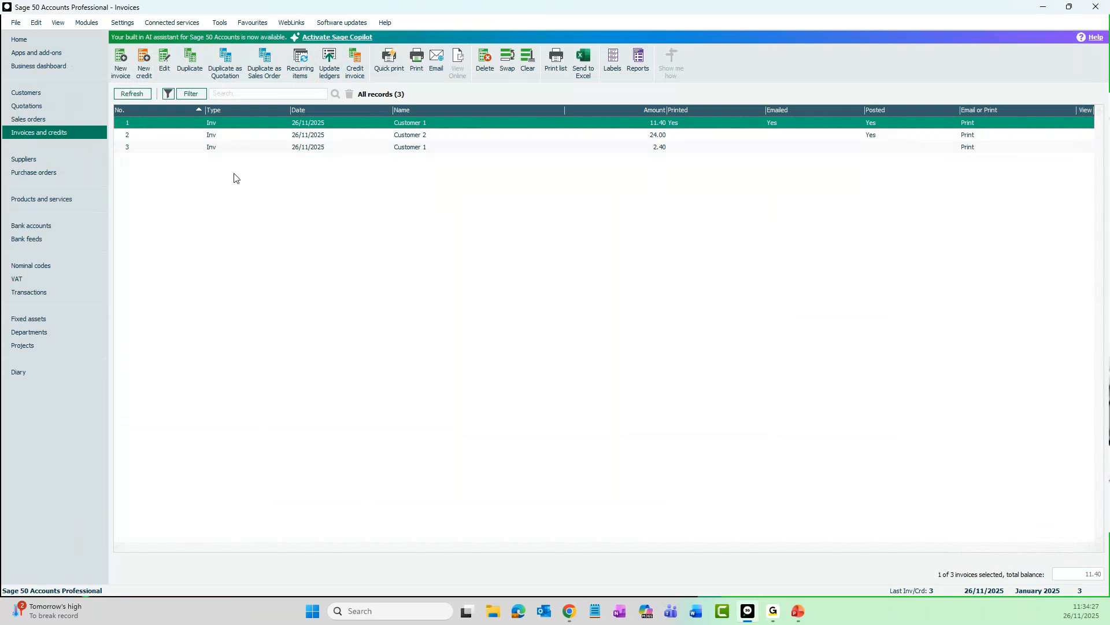
{"action": "left_click", "coordinate": [237, 148]}
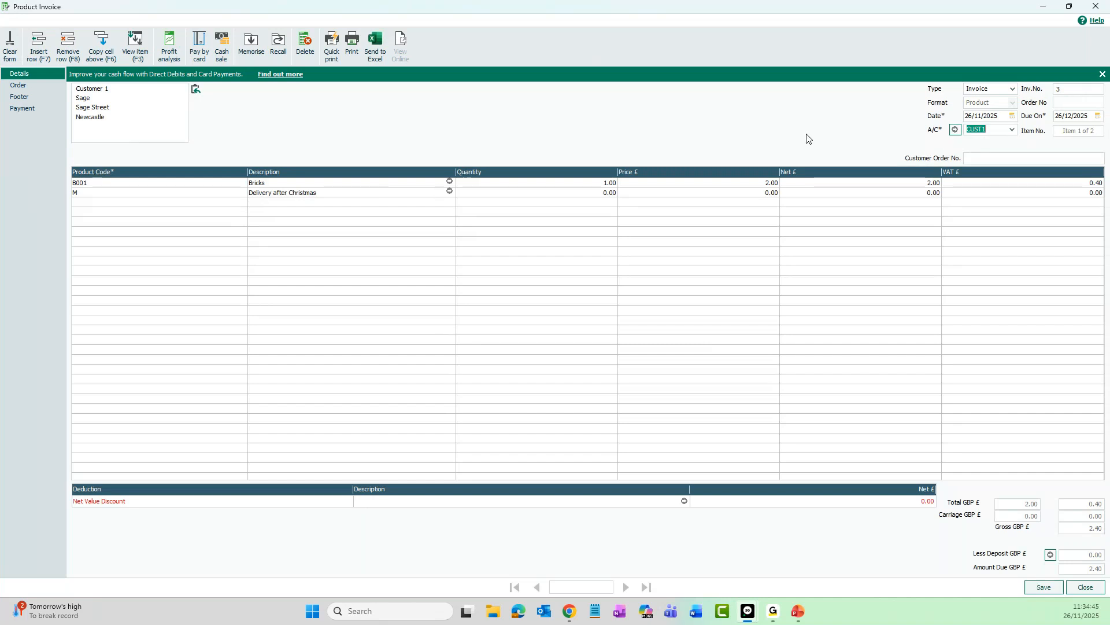
{"action": "left_click", "coordinate": [1096, 10]}
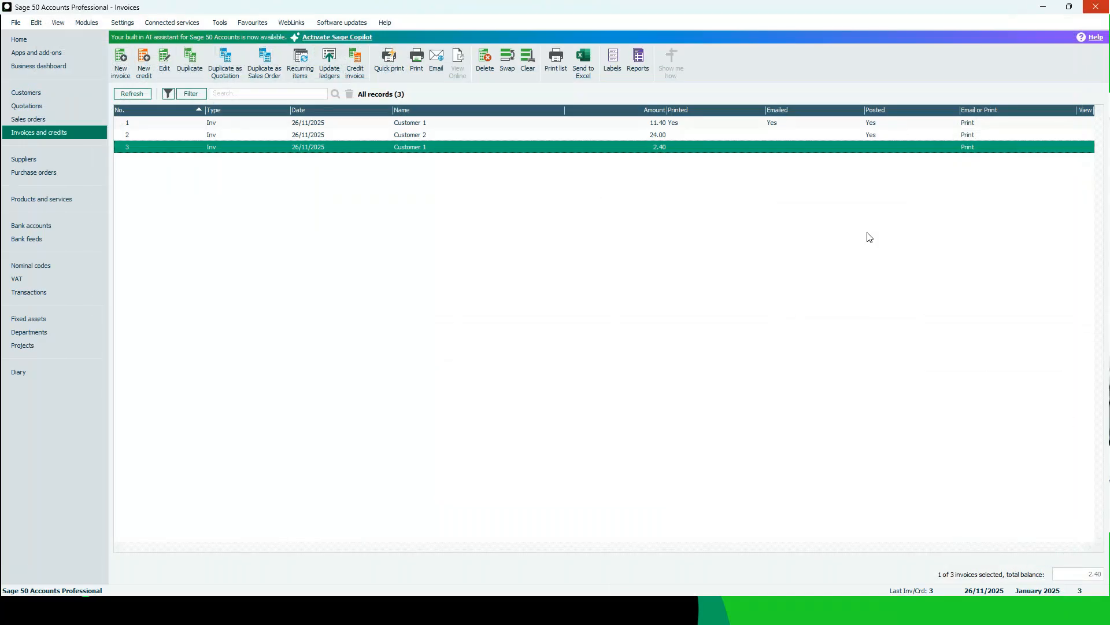
- Set the invoice numbering to start from 301 in the invoice and order defaults and save the change
{"action": "left_click", "coordinate": [120, 26]}
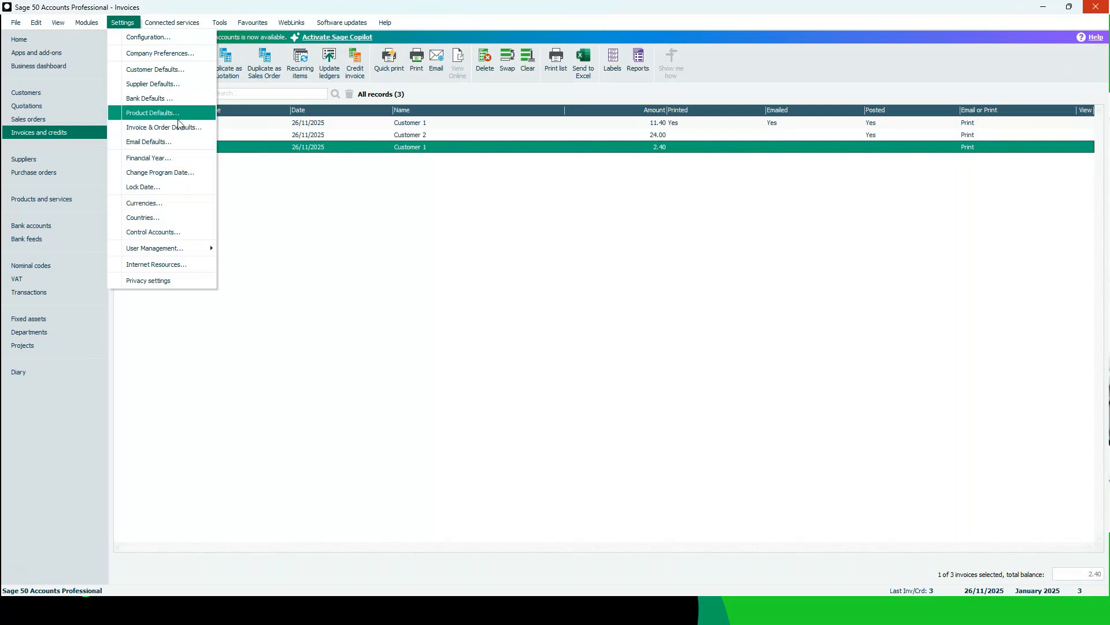
{"action": "left_click", "coordinate": [208, 130]}
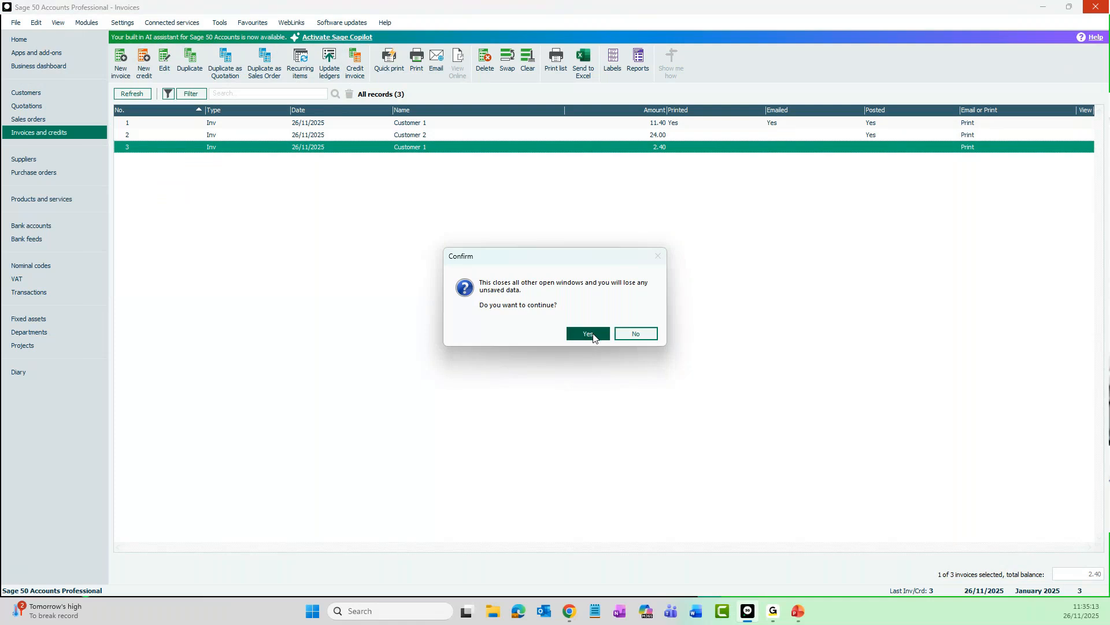
{"action": "left_click", "coordinate": [588, 334]}
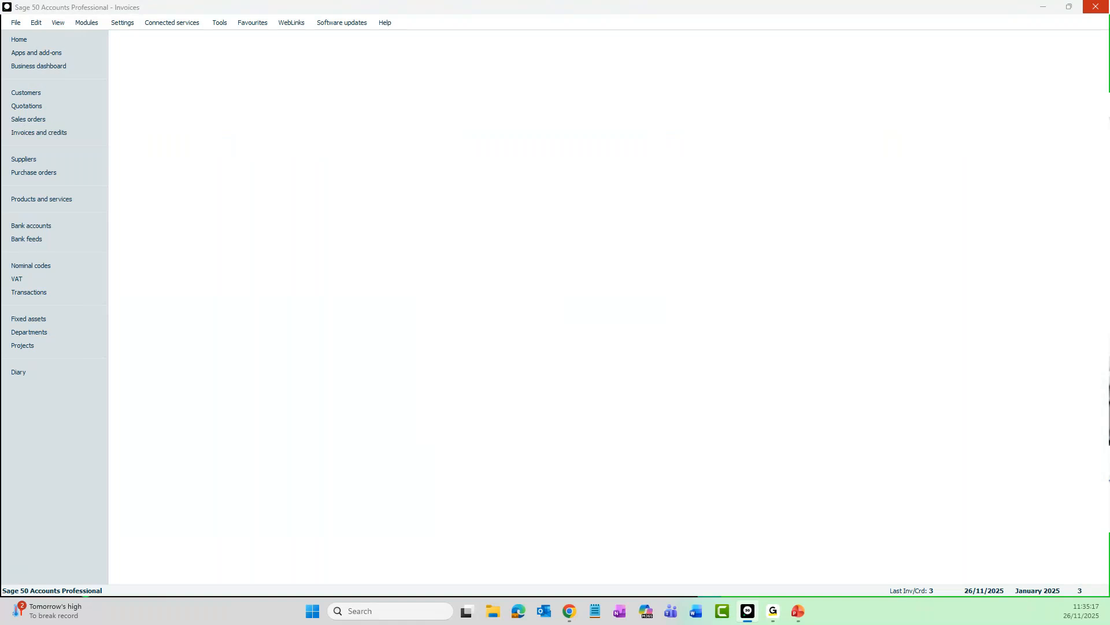
{"action": "left_click_drag", "start_coordinate": [496, 157], "coordinate": [578, 100]}
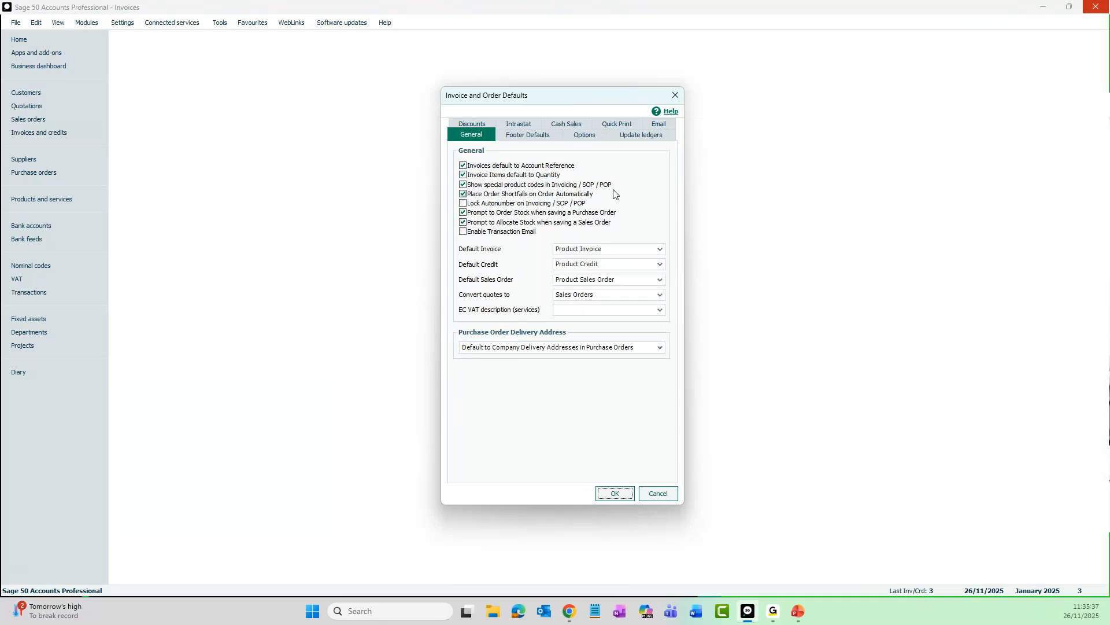
{"action": "left_click", "coordinate": [585, 135]}
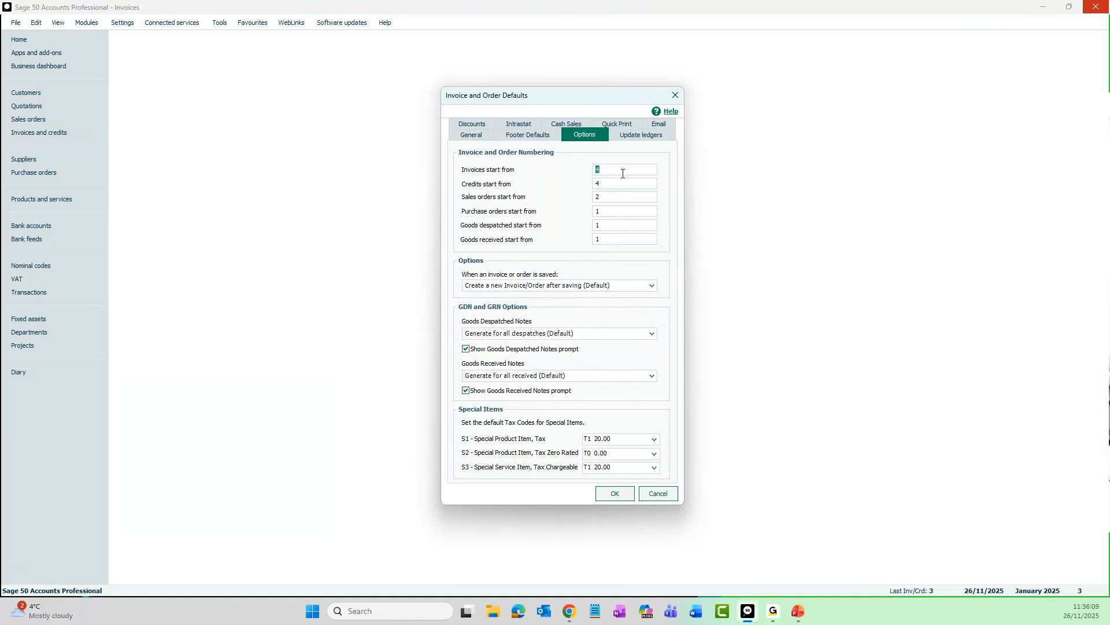
{"action": "type", "text": "01"}
{"action": "left_click", "coordinate": [615, 495]}
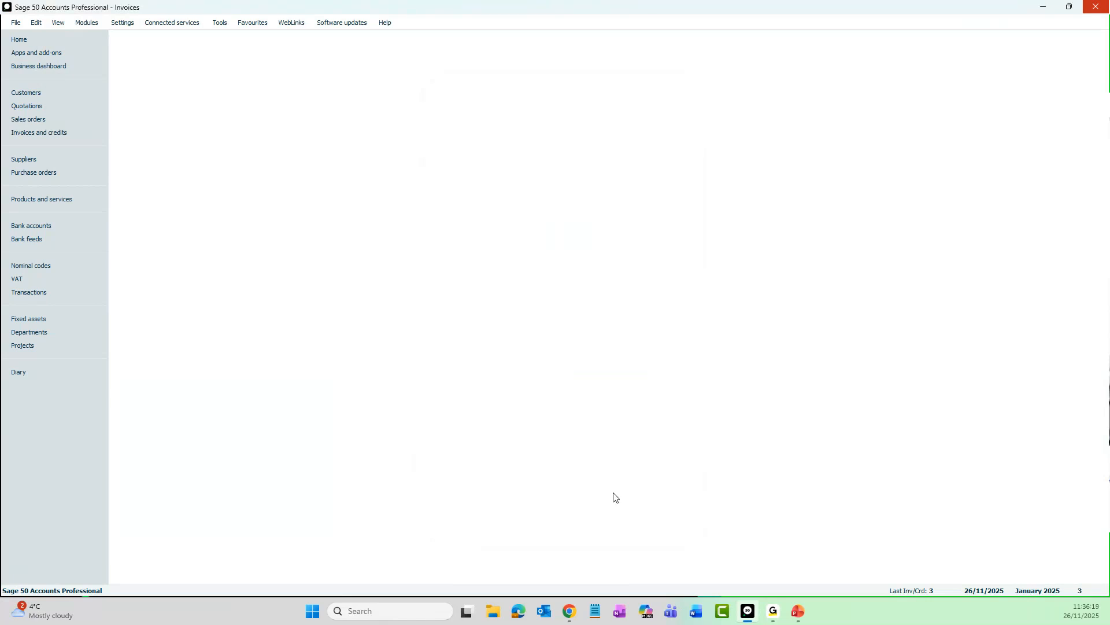
- Start a new product invoice from the invoices list and assign it to account CUST2
{"action": "left_click", "coordinate": [50, 132]}
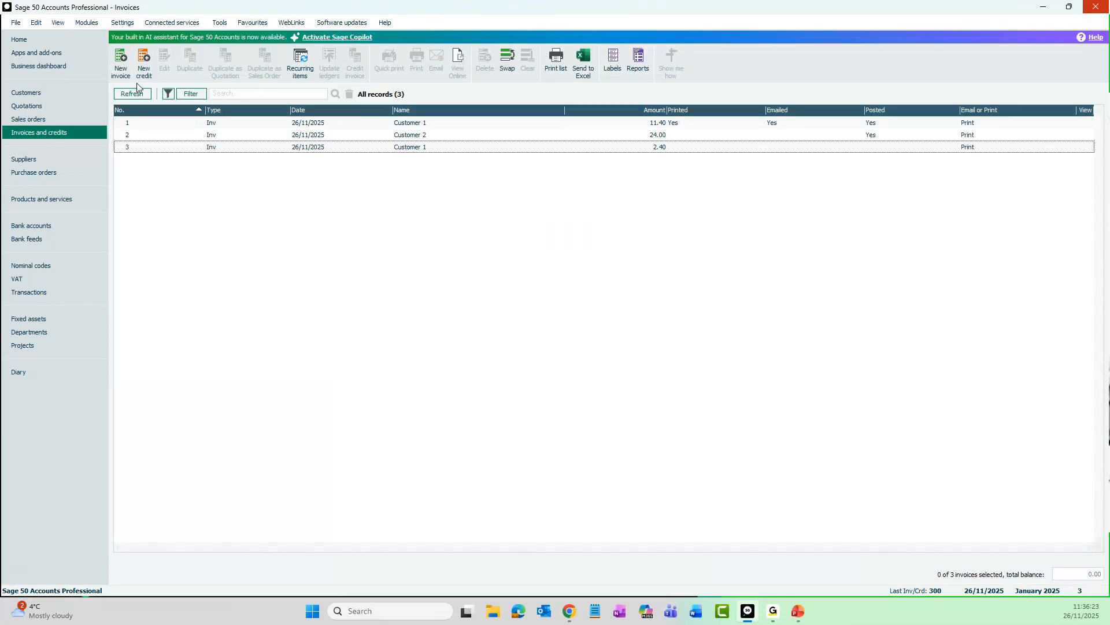
{"action": "left_click", "coordinate": [122, 64]}
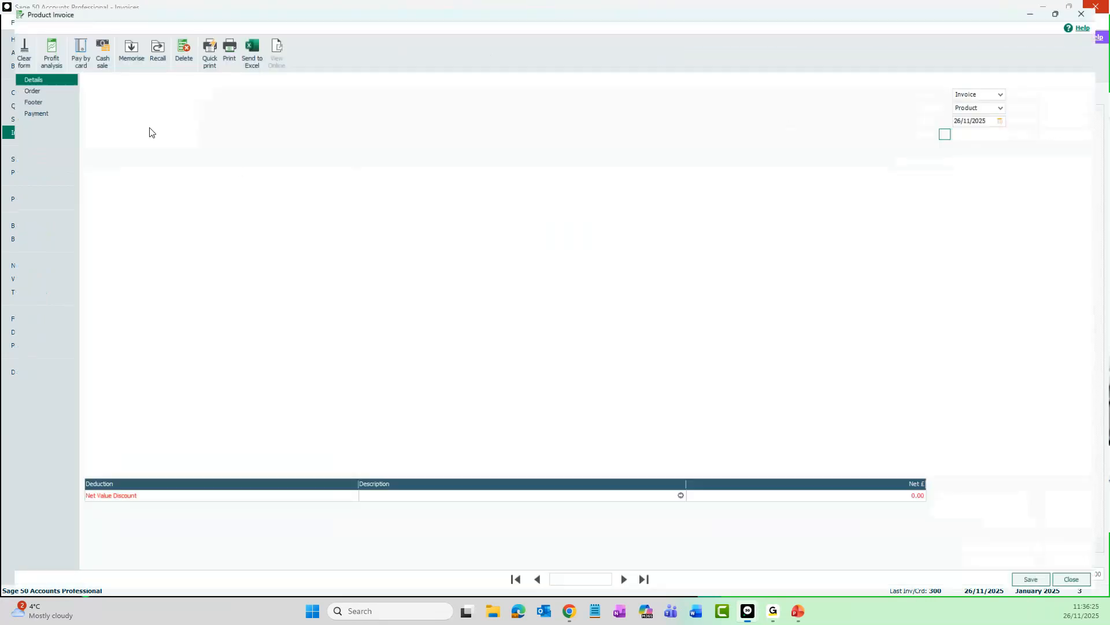
{"action": "left_click", "coordinate": [1012, 130]}
{"action": "left_click", "coordinate": [854, 218]}
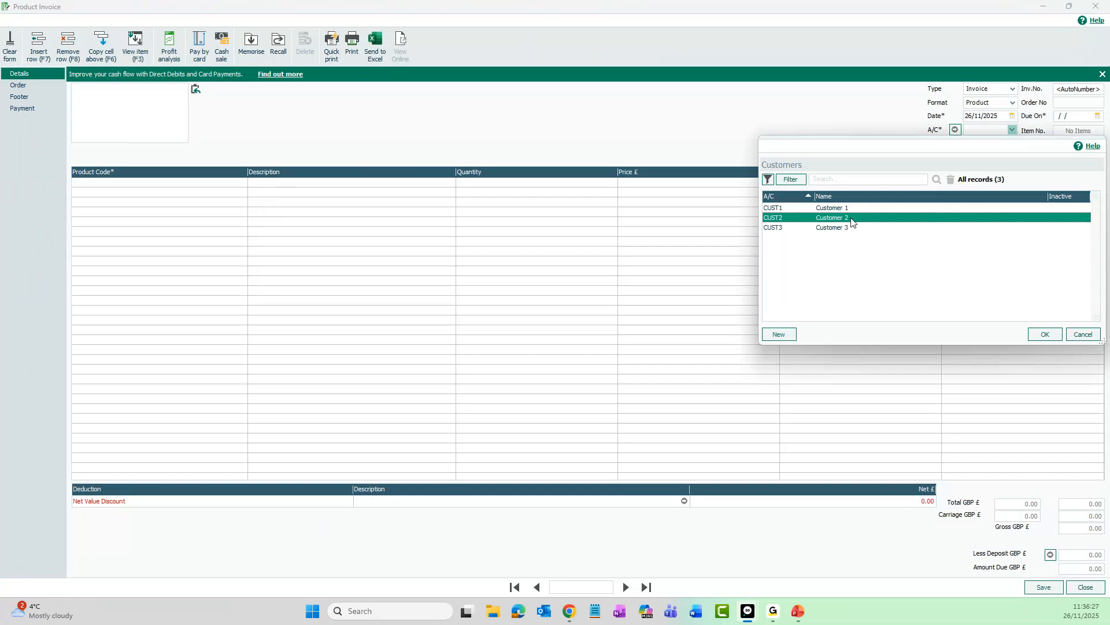
{"action": "left_click", "coordinate": [1045, 334]}
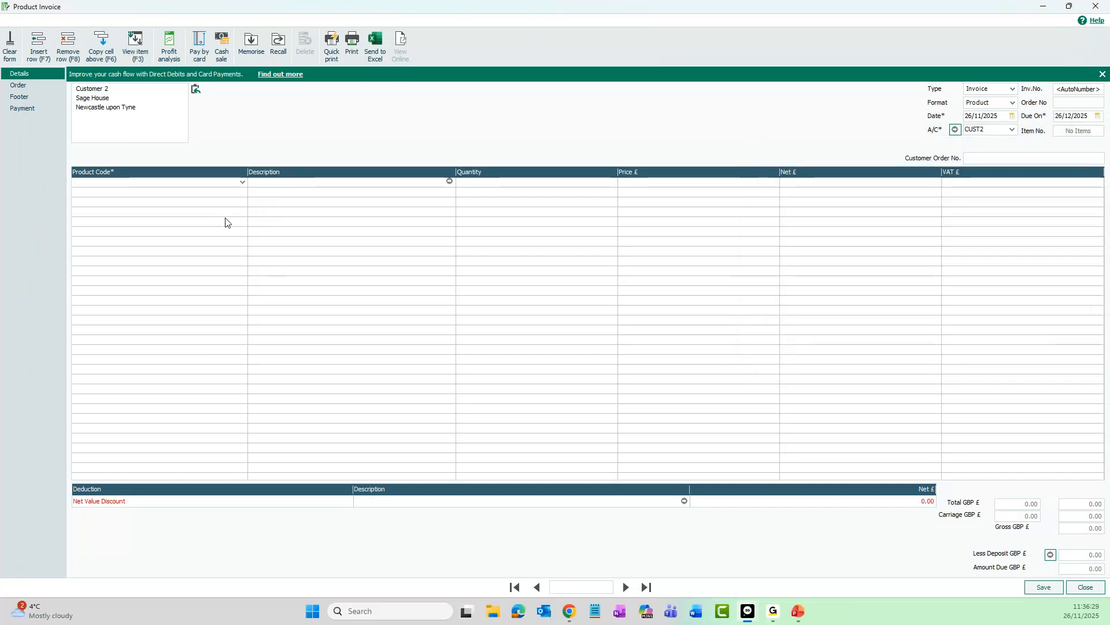
- Add one unit of product B001 Bricks to Customer 2's invoice, then save and close it
{"action": "left_click", "coordinate": [242, 183]}
{"action": "left_click", "coordinate": [169, 298]}
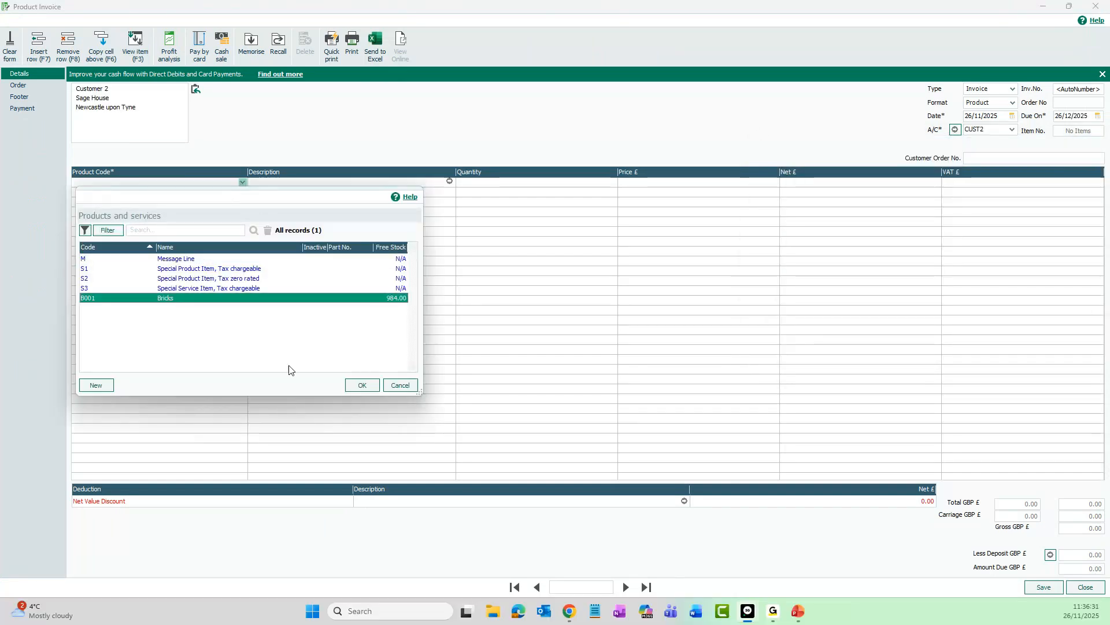
{"action": "left_click", "coordinate": [362, 385]}
{"action": "key", "text": "Tab"}
{"action": "key", "text": "Tab"}
{"action": "key", "text": "Tab"}
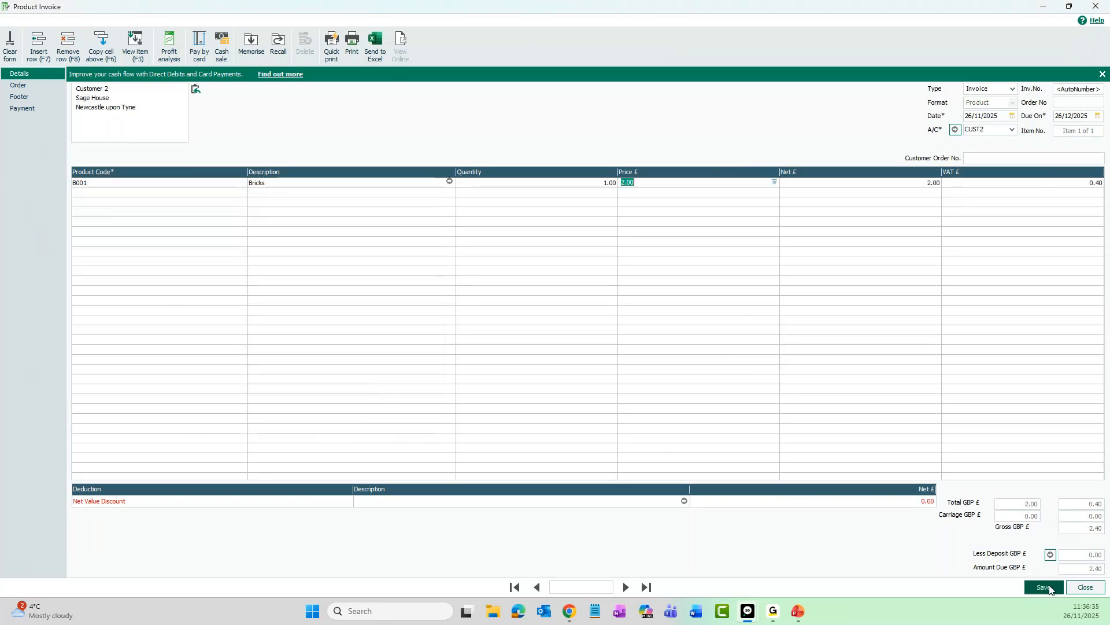
{"action": "left_click", "coordinate": [1050, 588]}
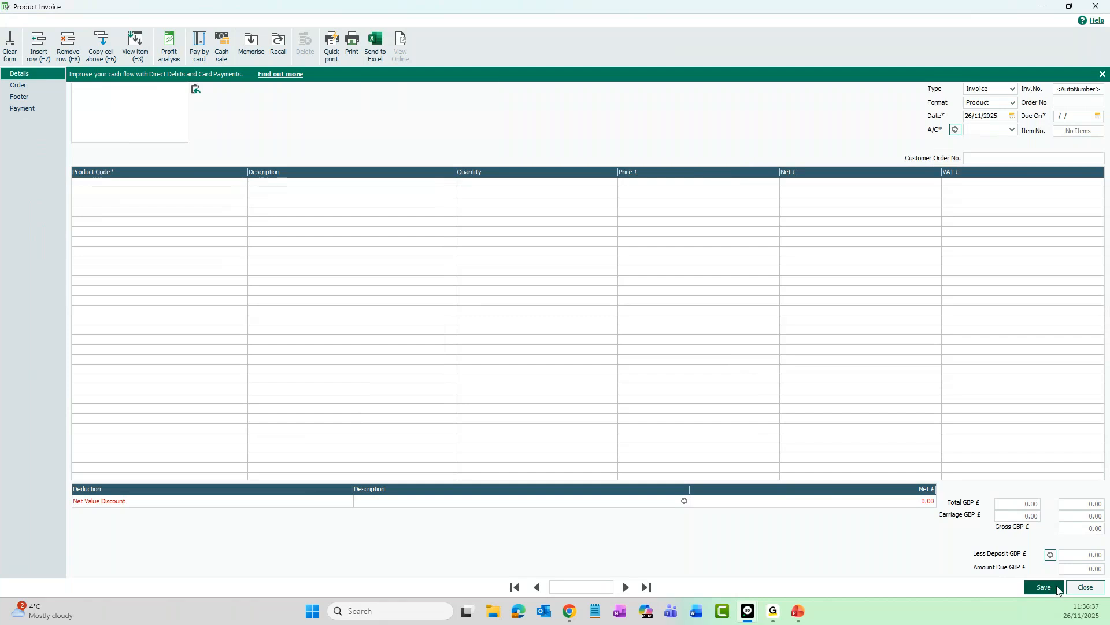
{"action": "left_click", "coordinate": [1084, 588]}
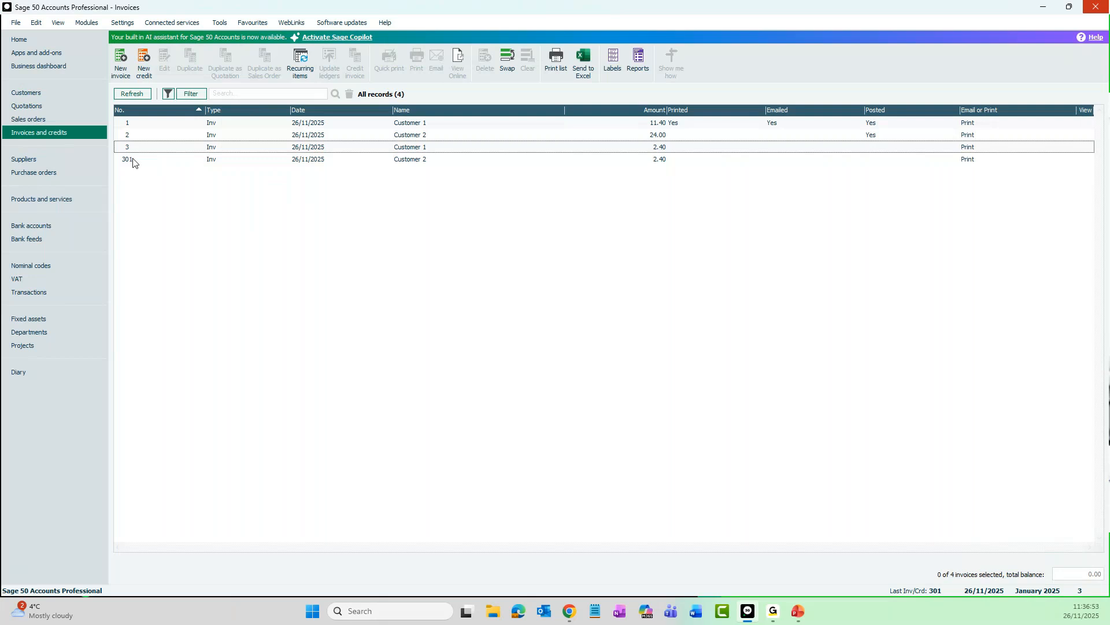
- Reopen the invoice and order defaults and examine the numbering options and the tax code choices for special item S1
{"action": "left_click", "coordinate": [123, 23]}
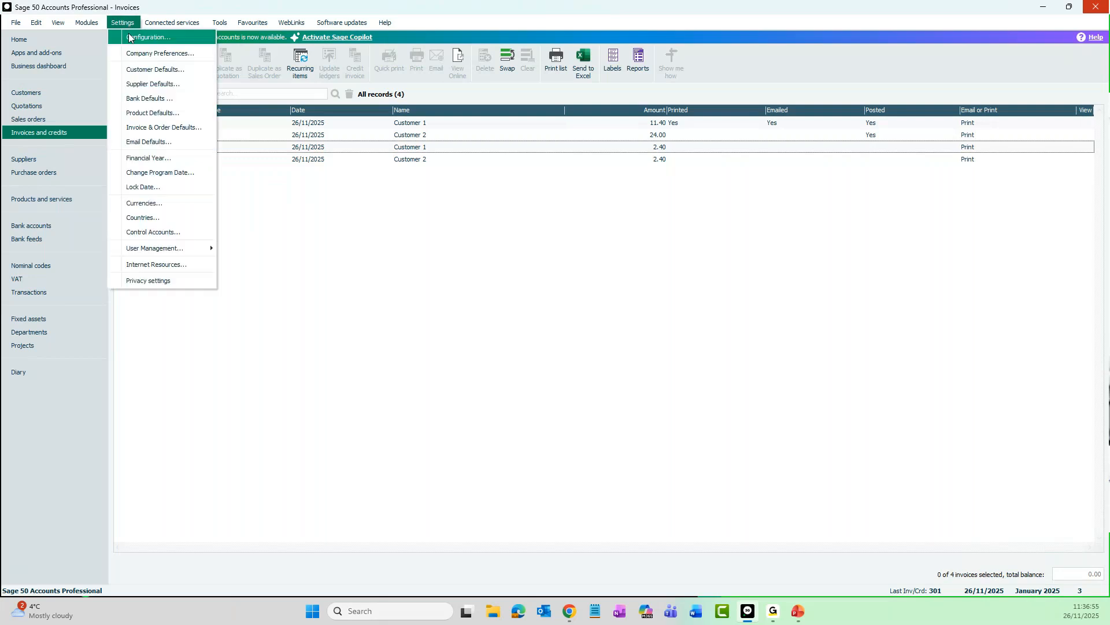
{"action": "left_click", "coordinate": [145, 127]}
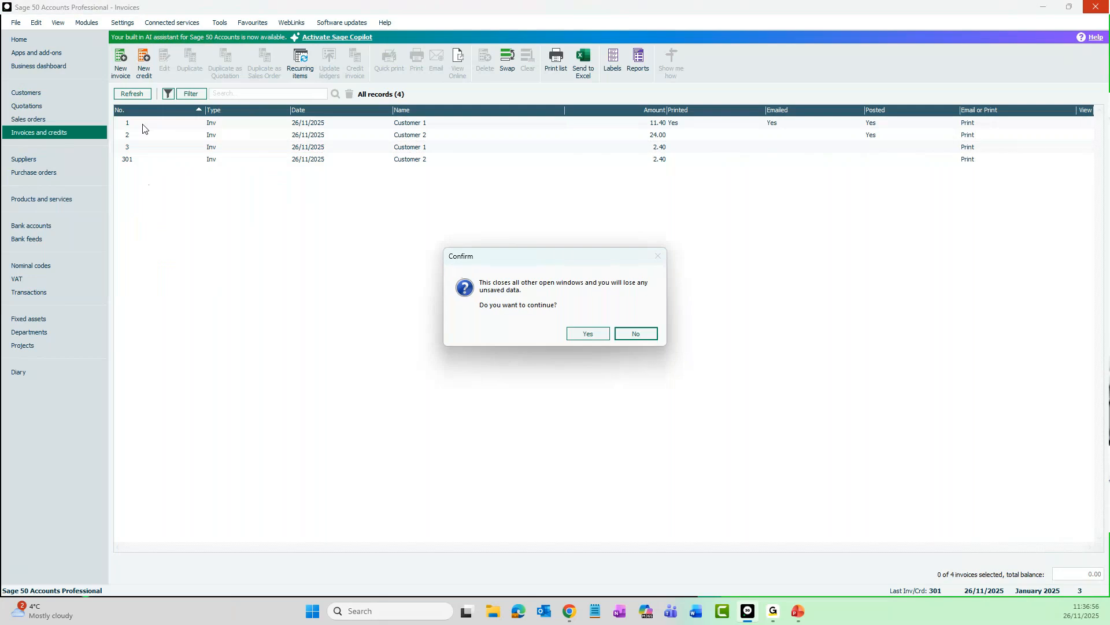
{"action": "left_click", "coordinate": [581, 334]}
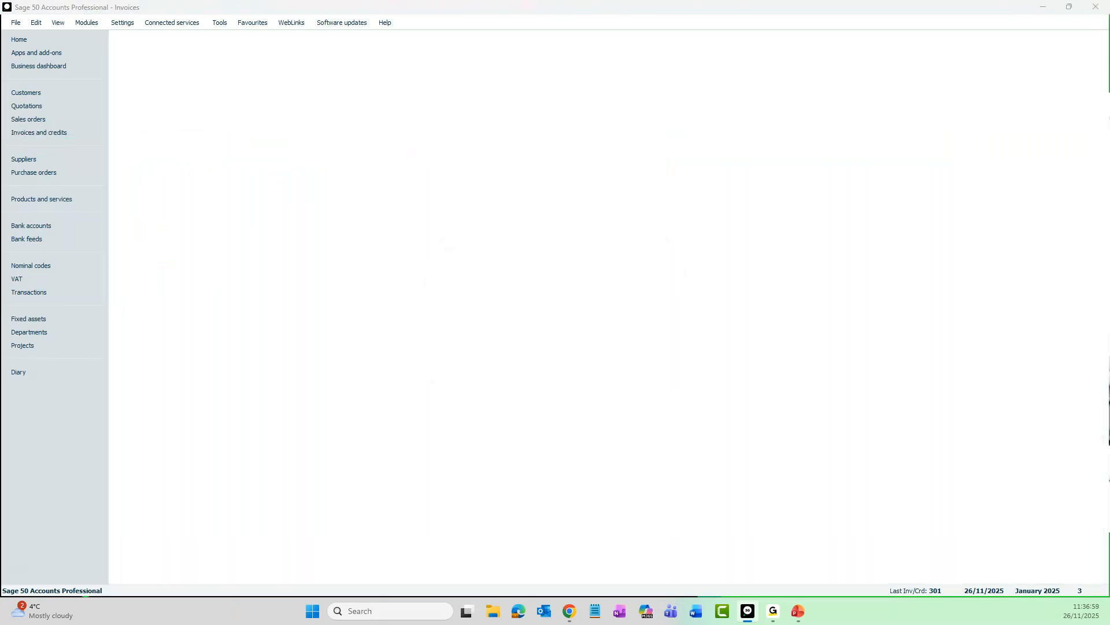
{"action": "left_click_drag", "start_coordinate": [411, 156], "coordinate": [538, 99]}
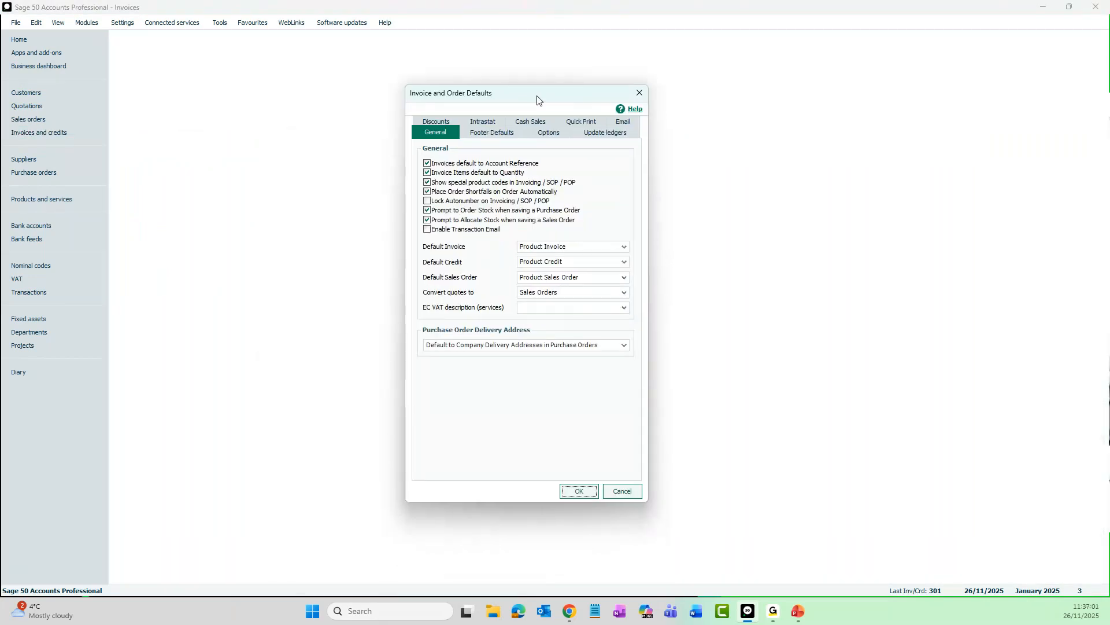
{"action": "left_click", "coordinate": [547, 135]}
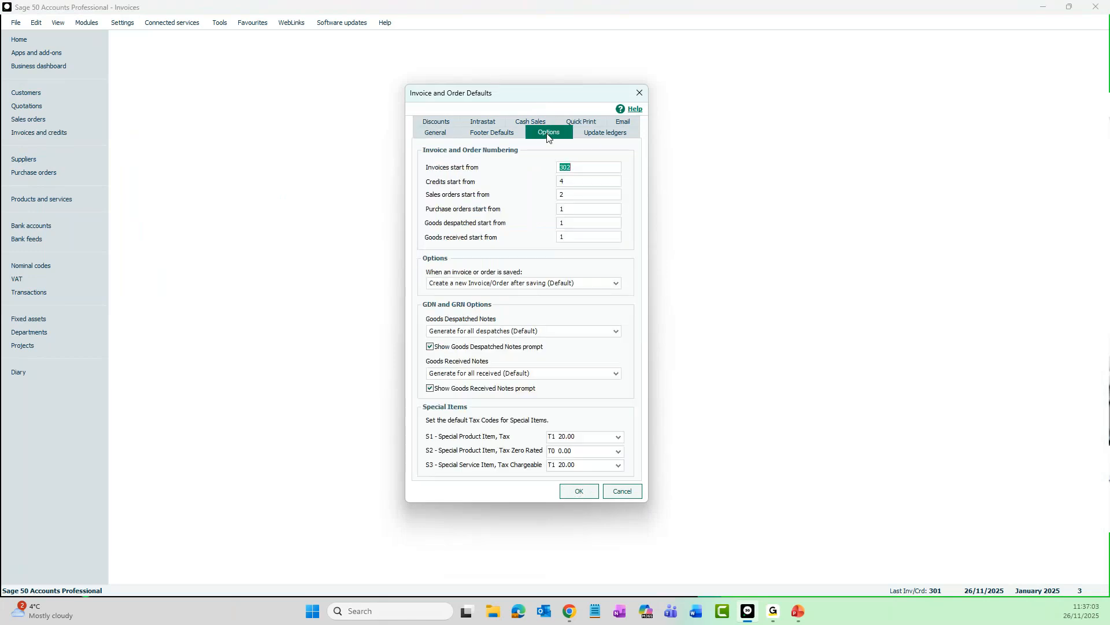
{"action": "left_click", "coordinate": [618, 438]}
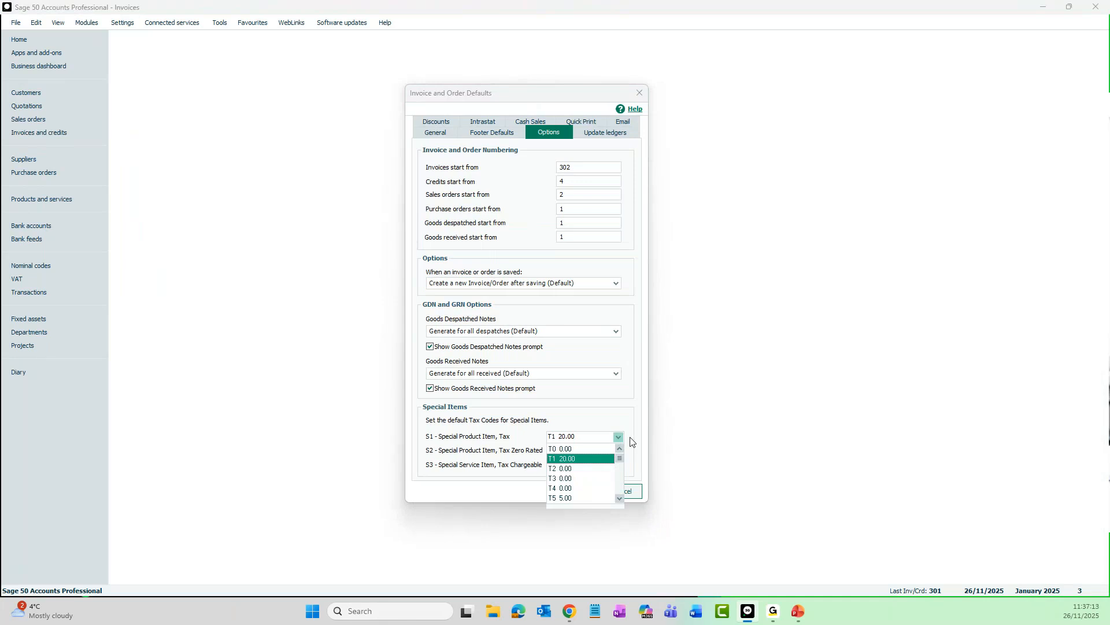
{"action": "left_click", "coordinate": [631, 442]}
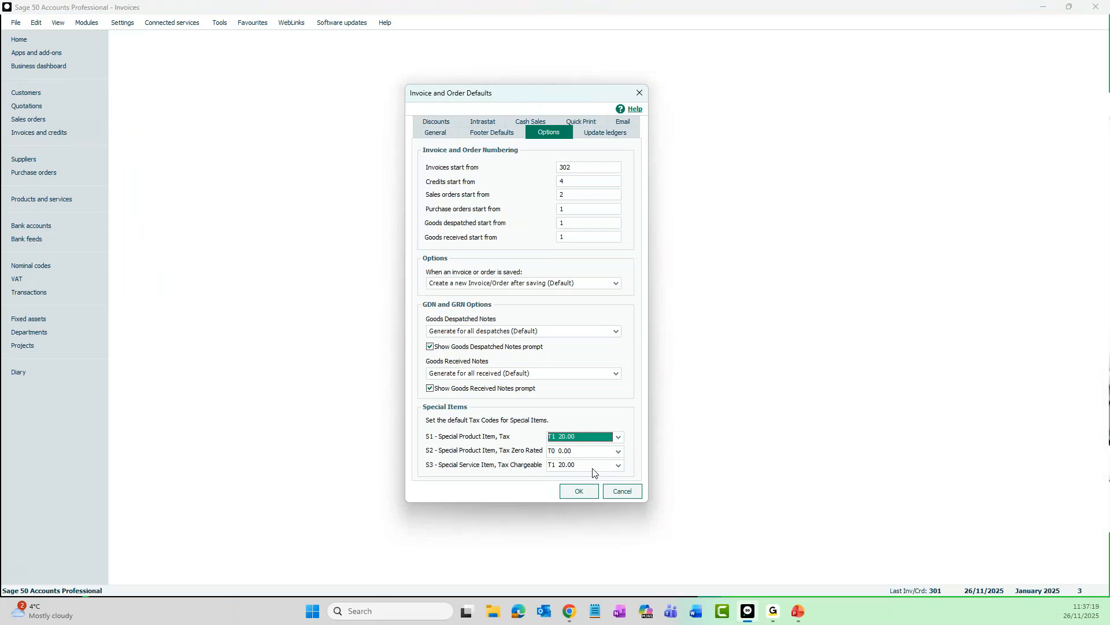
- Review the default Quick Print and email layouts for invoices, browsing the available layouts without choosing one
{"action": "left_click", "coordinate": [582, 123]}
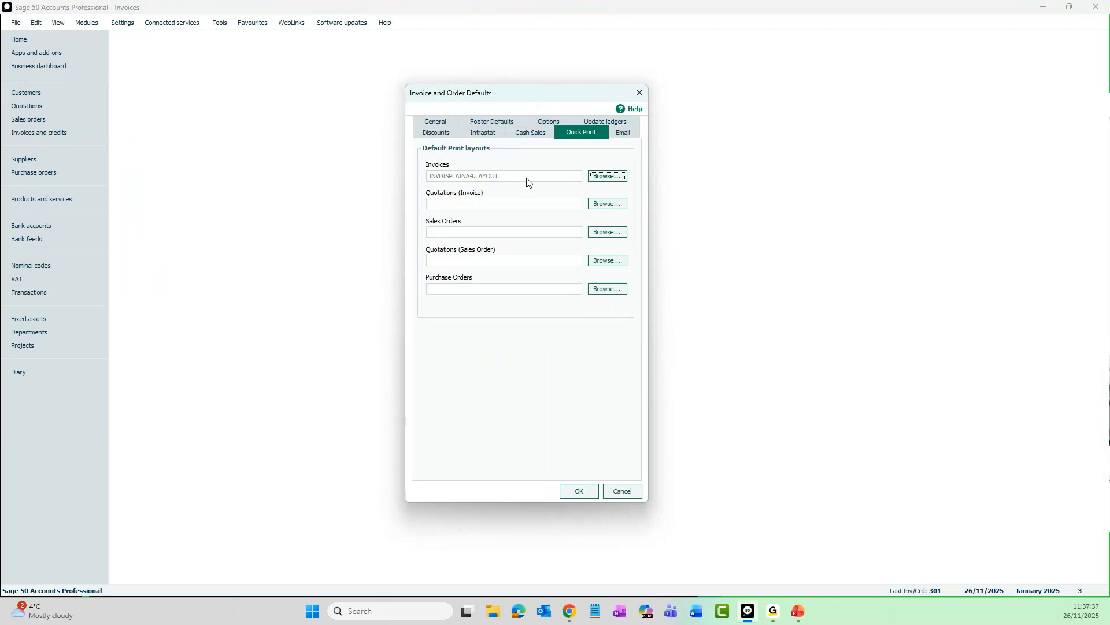
{"action": "left_click", "coordinate": [606, 176]}
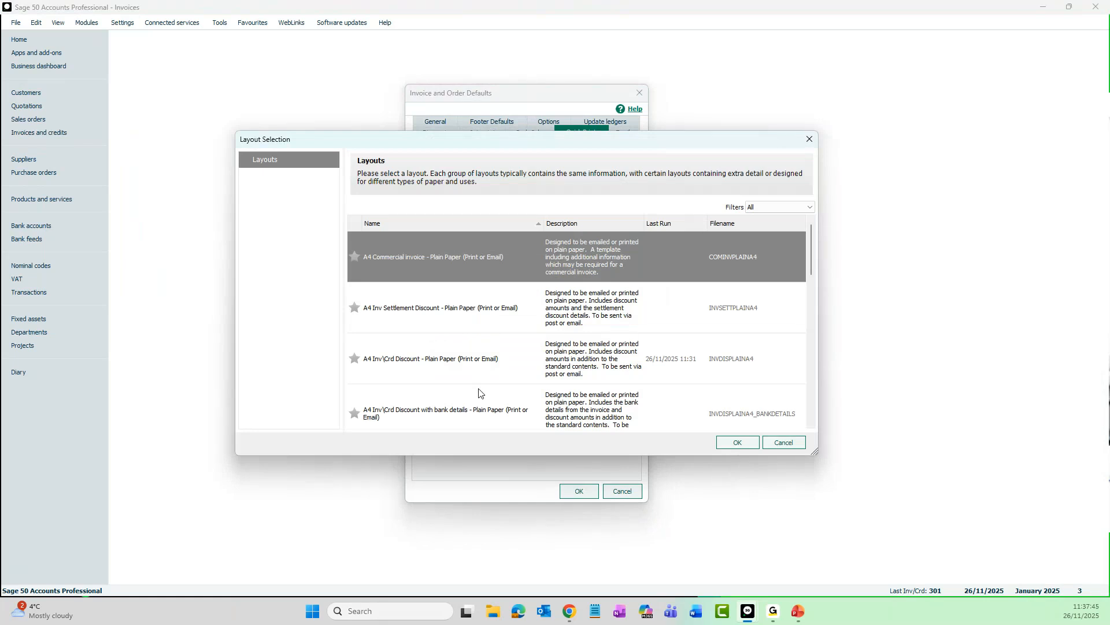
{"action": "left_click", "coordinate": [784, 443]}
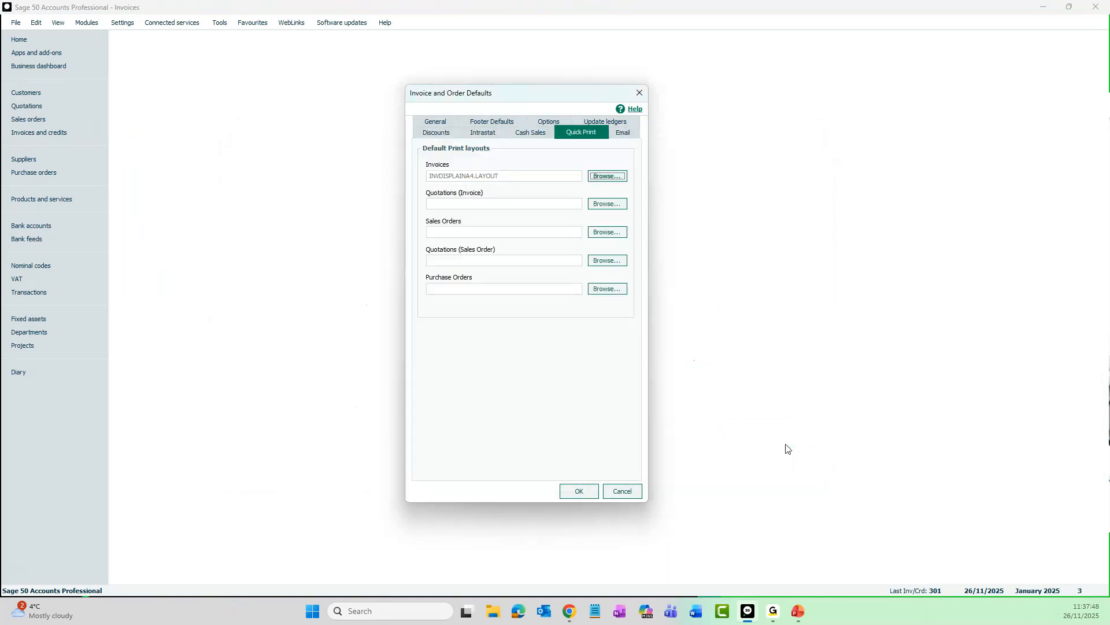
{"action": "left_click", "coordinate": [627, 137]}
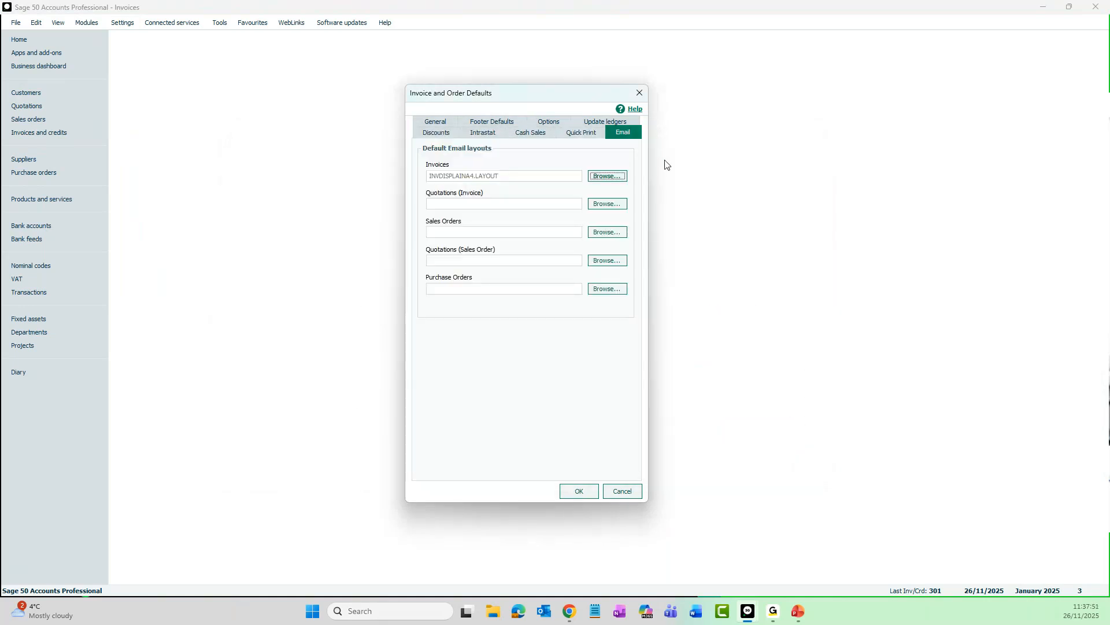
{"action": "left_click", "coordinate": [600, 177]}
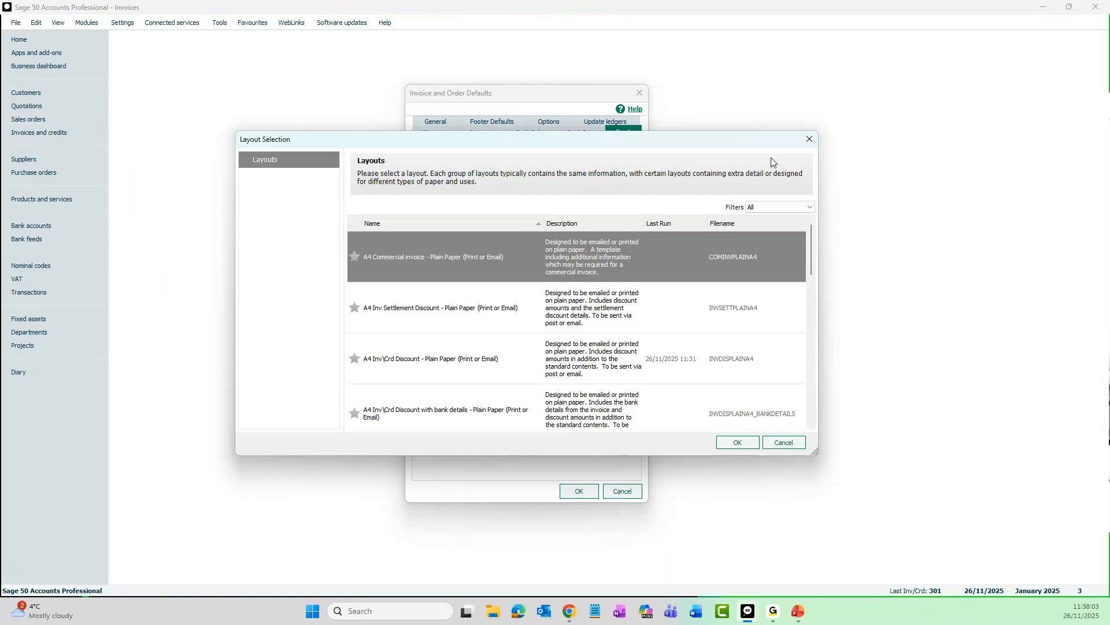
{"action": "left_click", "coordinate": [809, 140]}
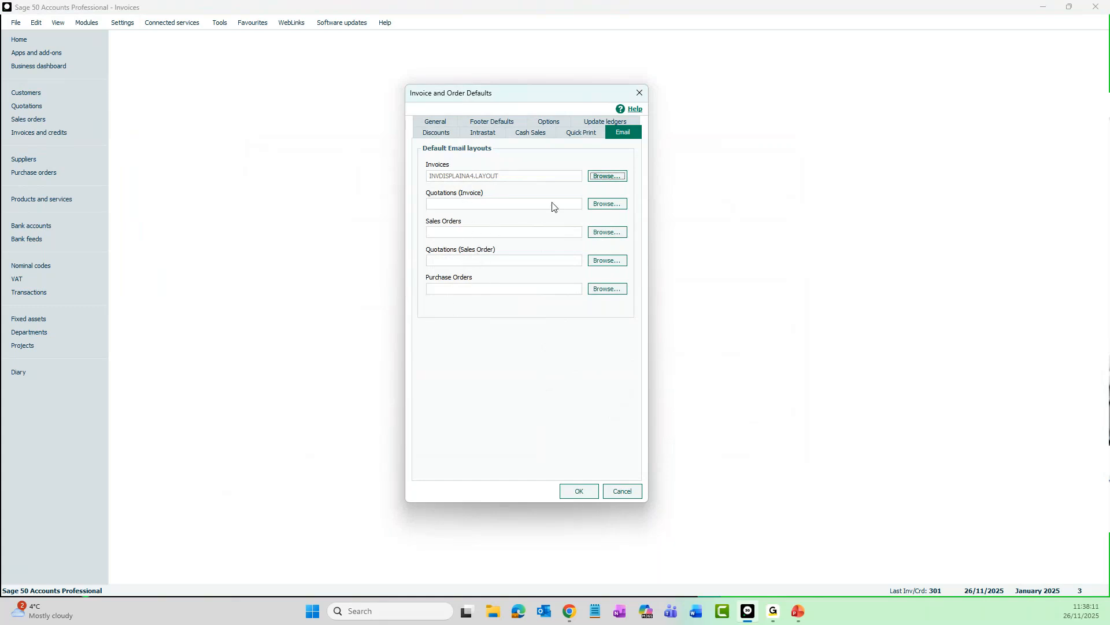
- Check the ledger update defaults, cancel the invoice and order defaults, and view the transactions list
{"action": "left_click", "coordinate": [600, 124]}
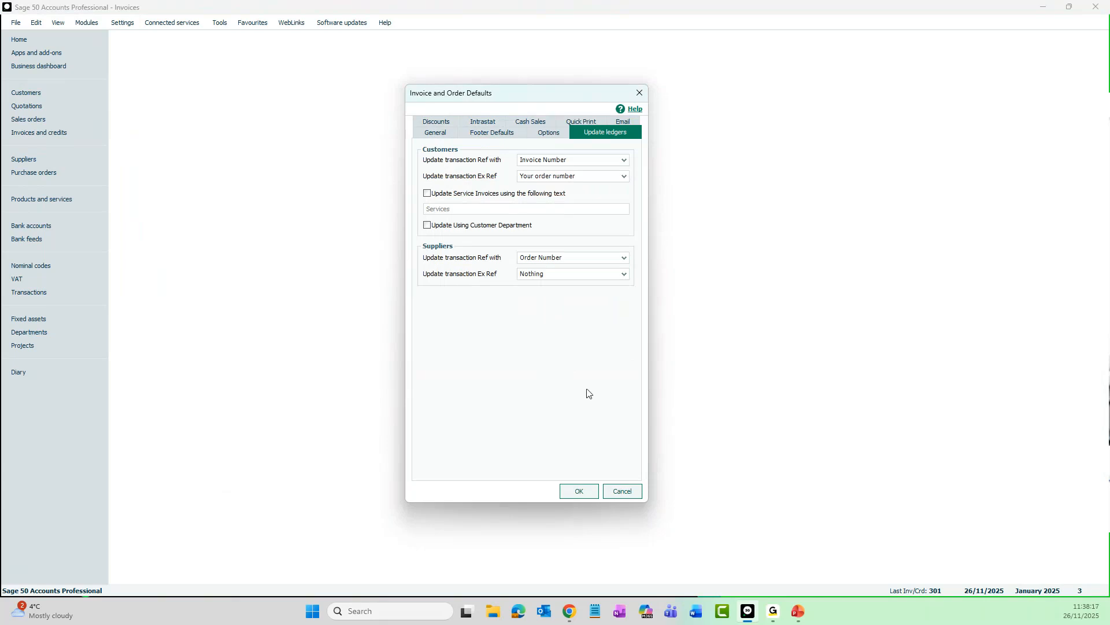
{"action": "left_click", "coordinate": [620, 492]}
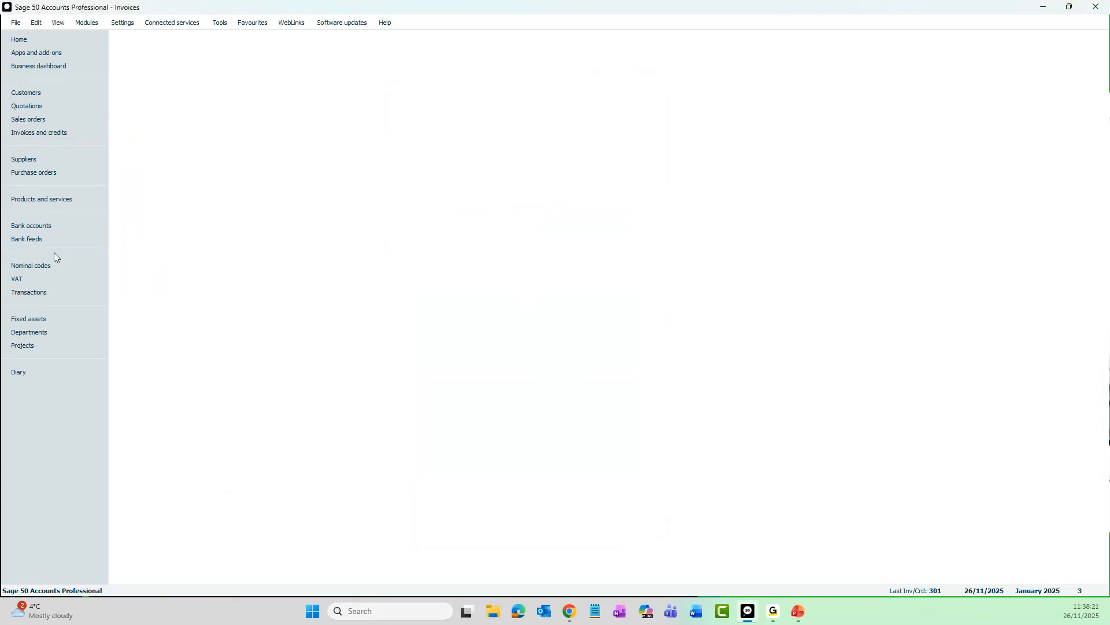
{"action": "left_click", "coordinate": [49, 293]}
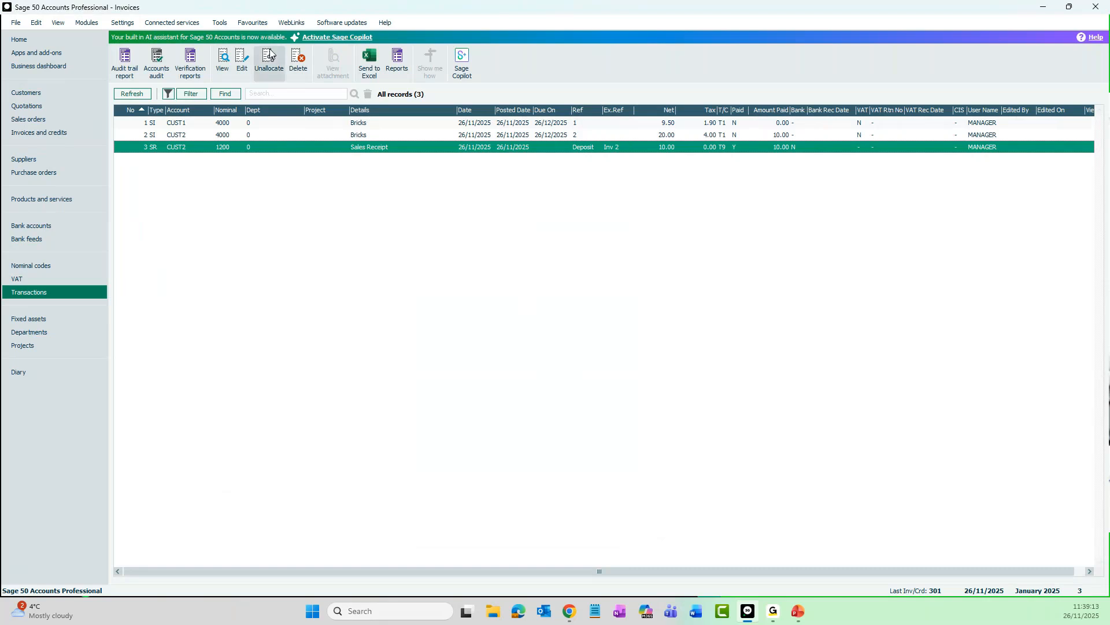
- Examine the customer transaction Ref and Ex Ref choices in the ledger update defaults for invoices and orders, then cancel without changes
{"action": "left_click", "coordinate": [125, 23]}
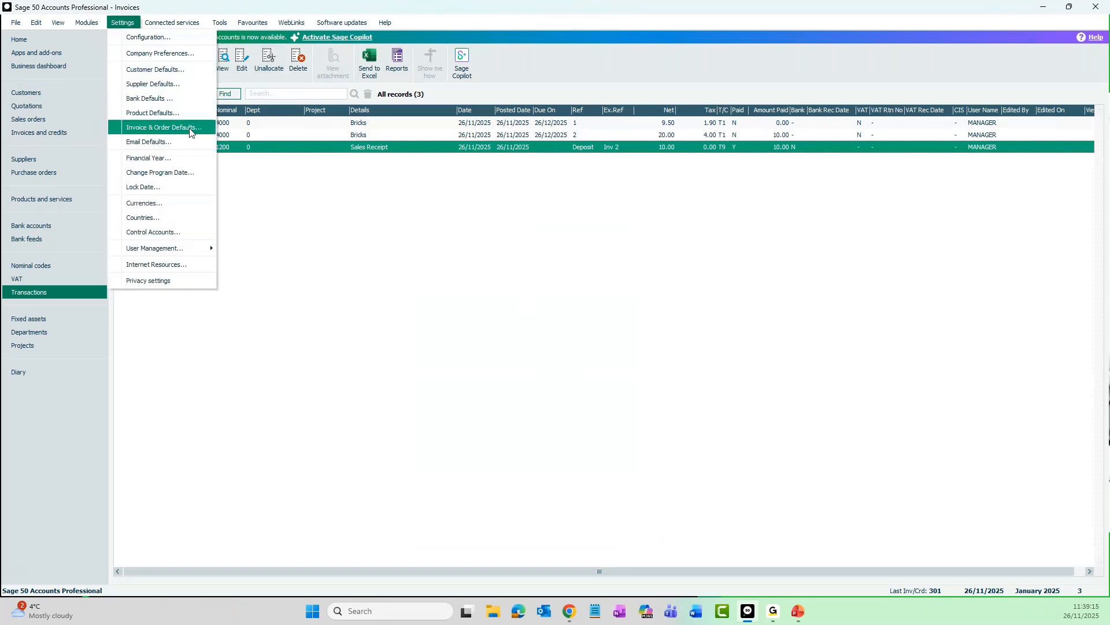
{"action": "left_click", "coordinate": [174, 128]}
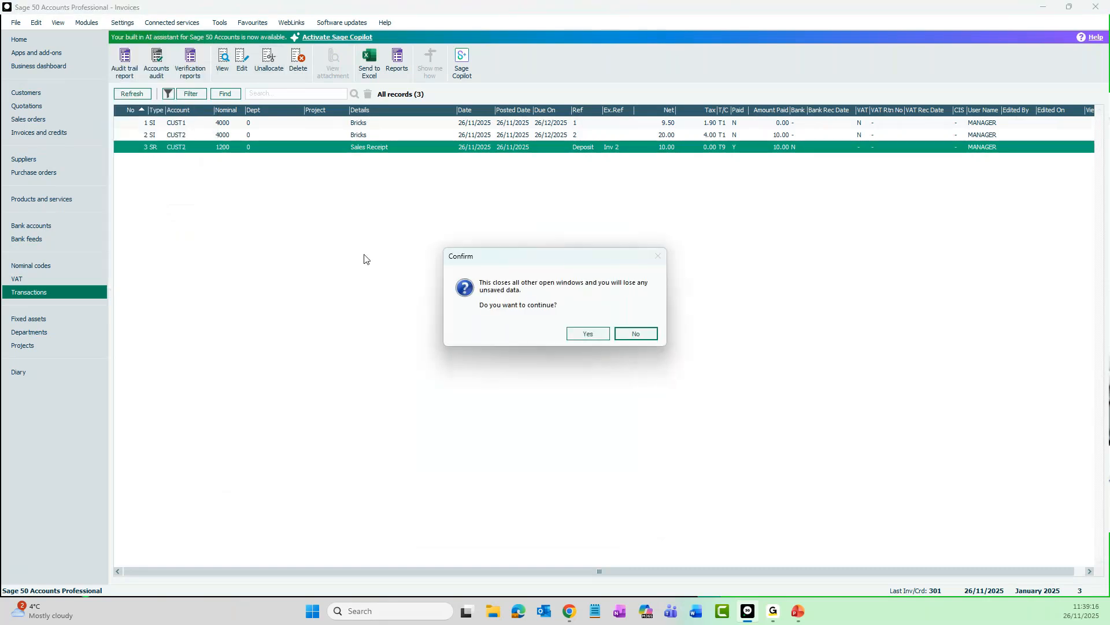
{"action": "left_click", "coordinate": [588, 333]}
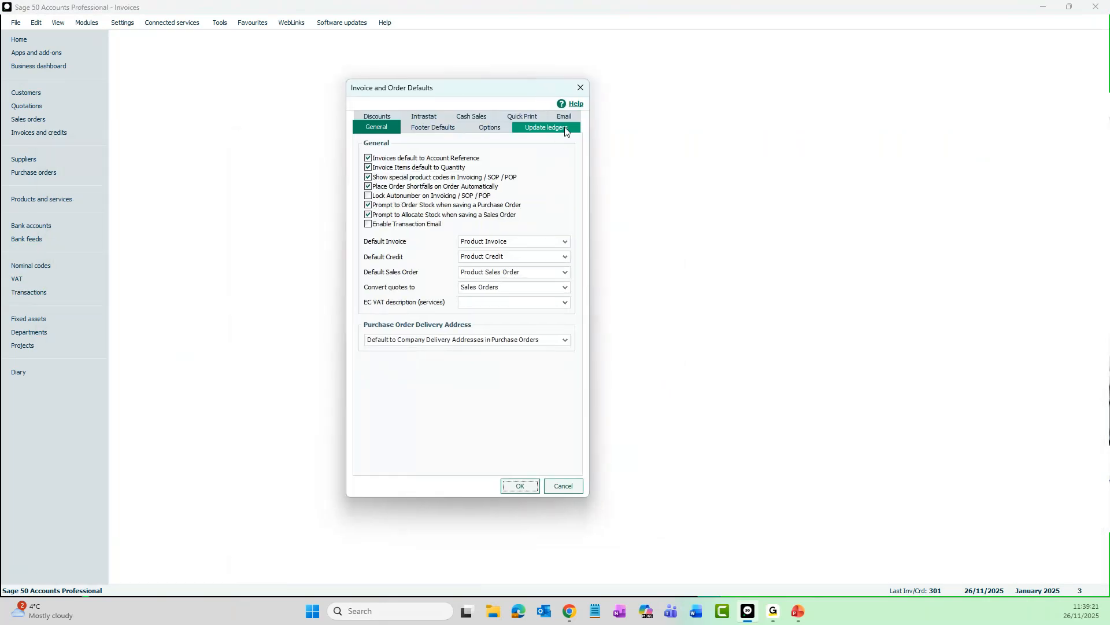
{"action": "left_click", "coordinate": [566, 132]}
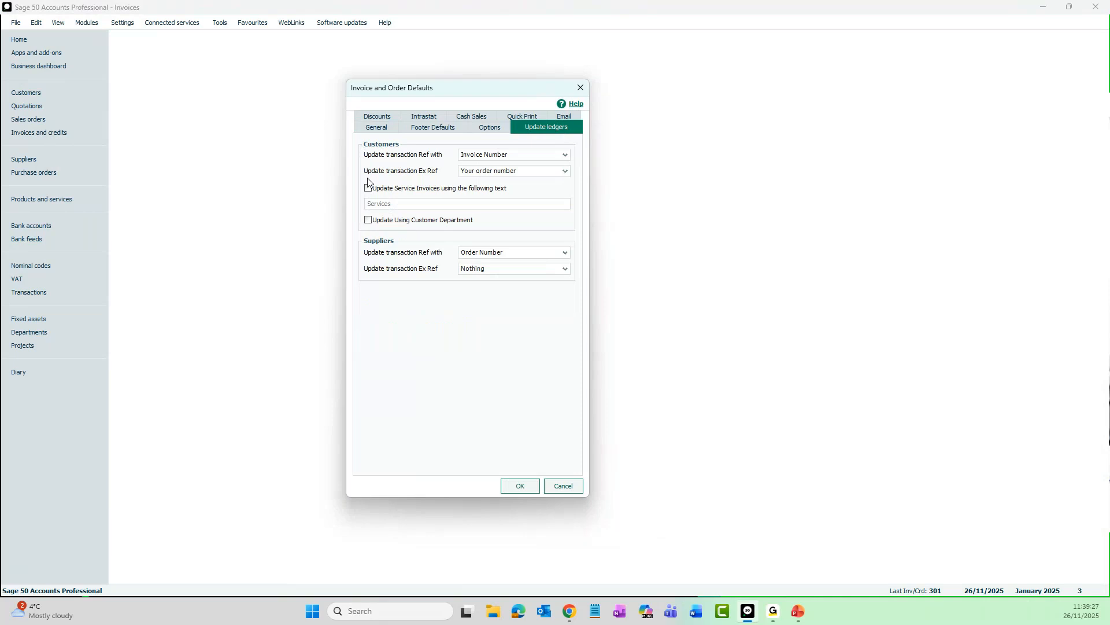
{"action": "left_click", "coordinate": [564, 155]}
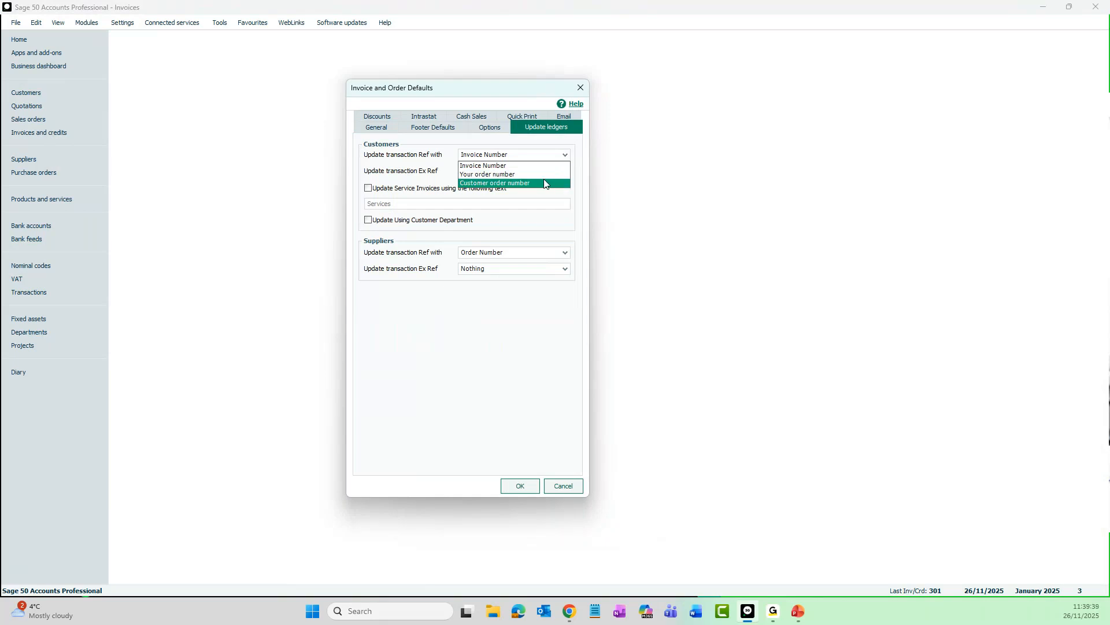
{"action": "left_click", "coordinate": [581, 186]}
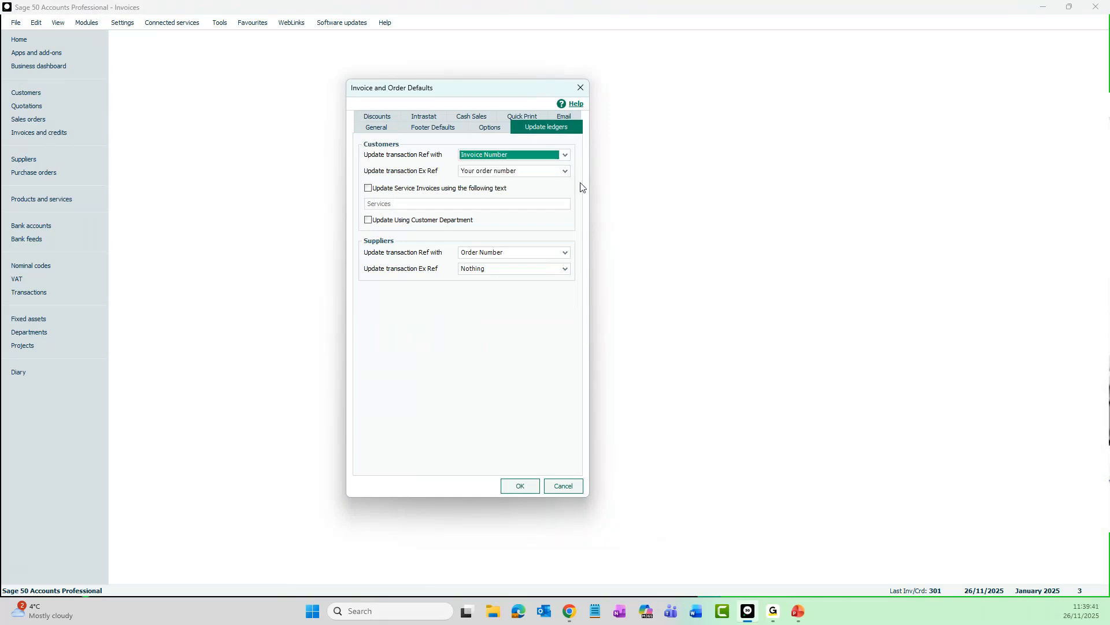
{"action": "left_click", "coordinate": [565, 171]}
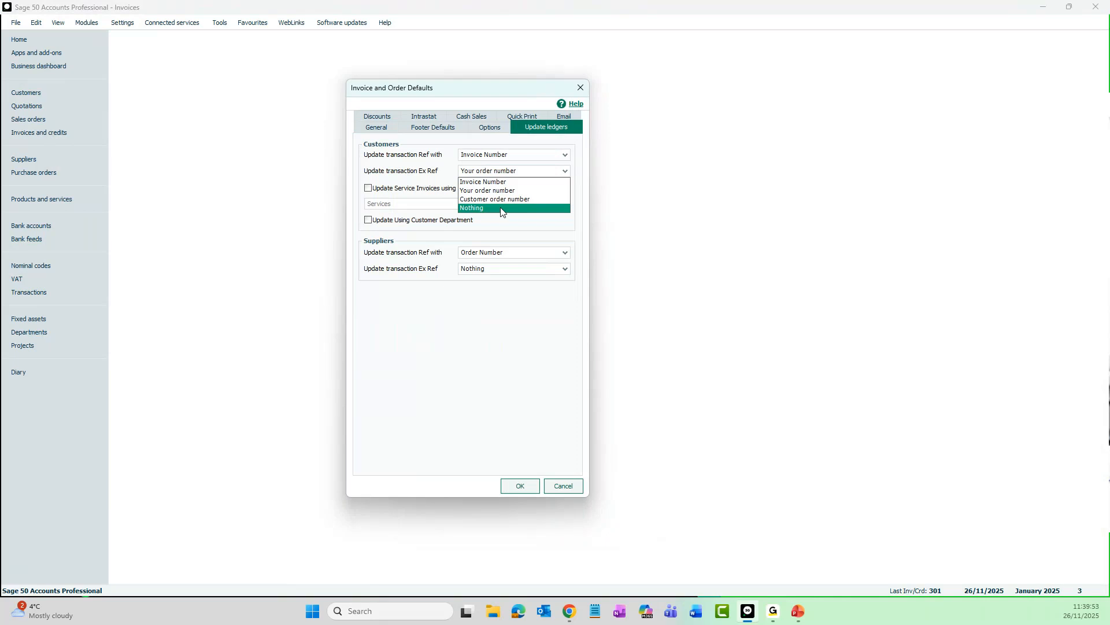
{"action": "left_click", "coordinate": [571, 487]}
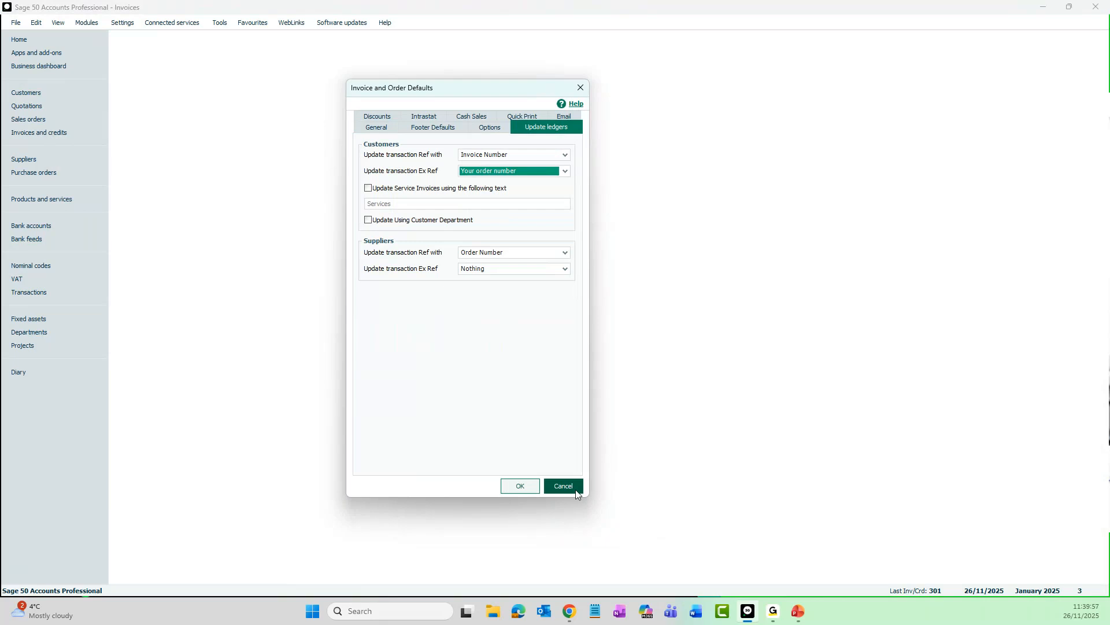
{"action": "left_click", "coordinate": [572, 489]}
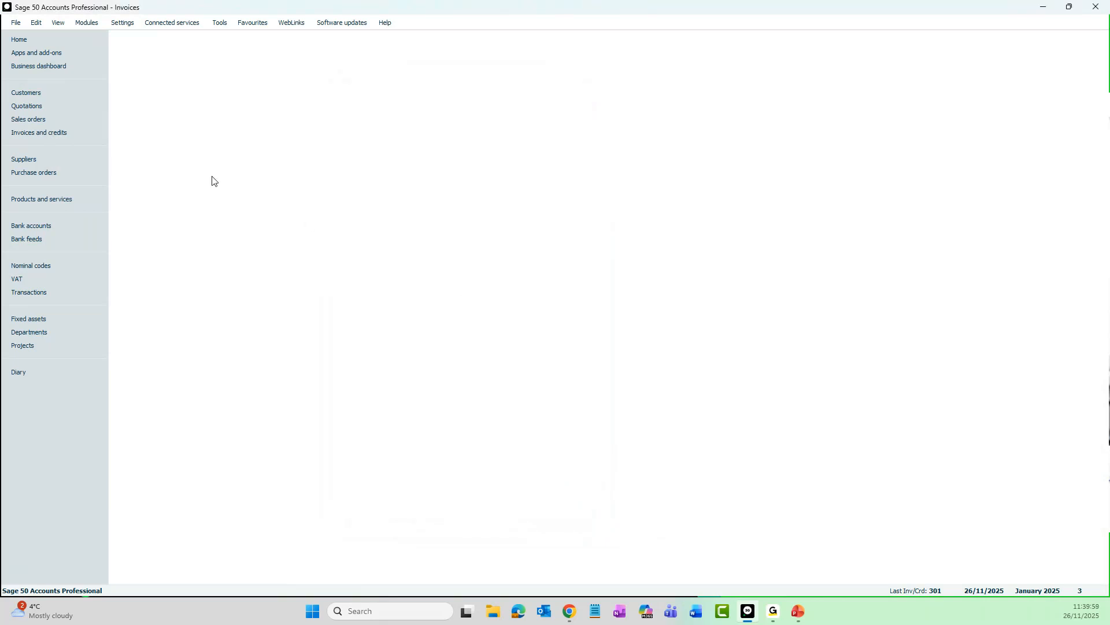
- Close the current company and open the demo data instead
{"action": "left_click", "coordinate": [14, 25]}
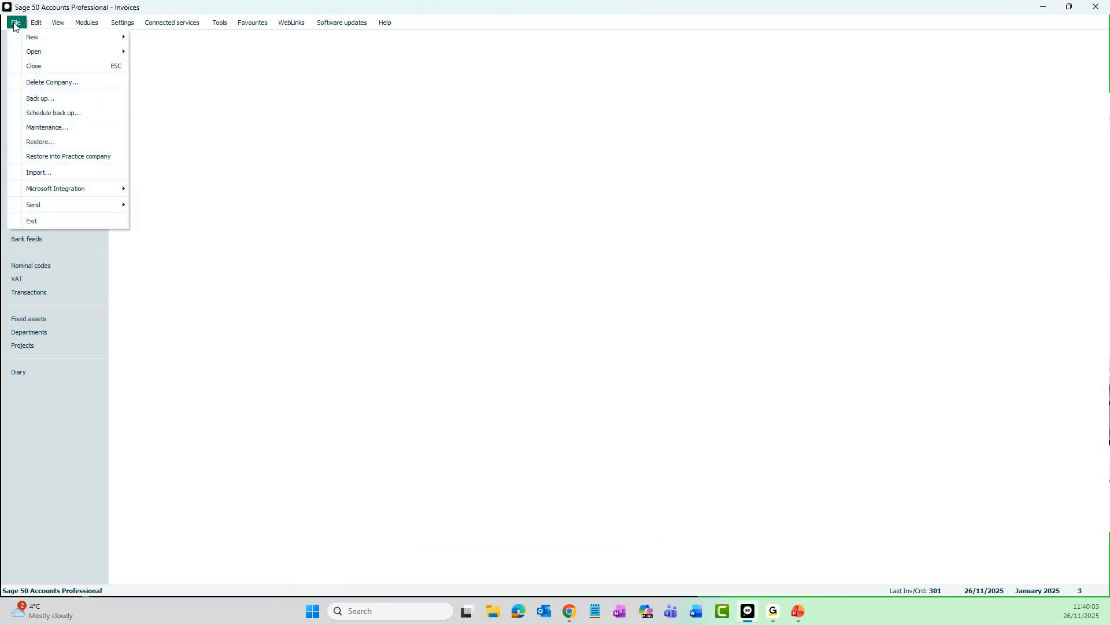
{"action": "mouse_move", "coordinate": [29, 56]}
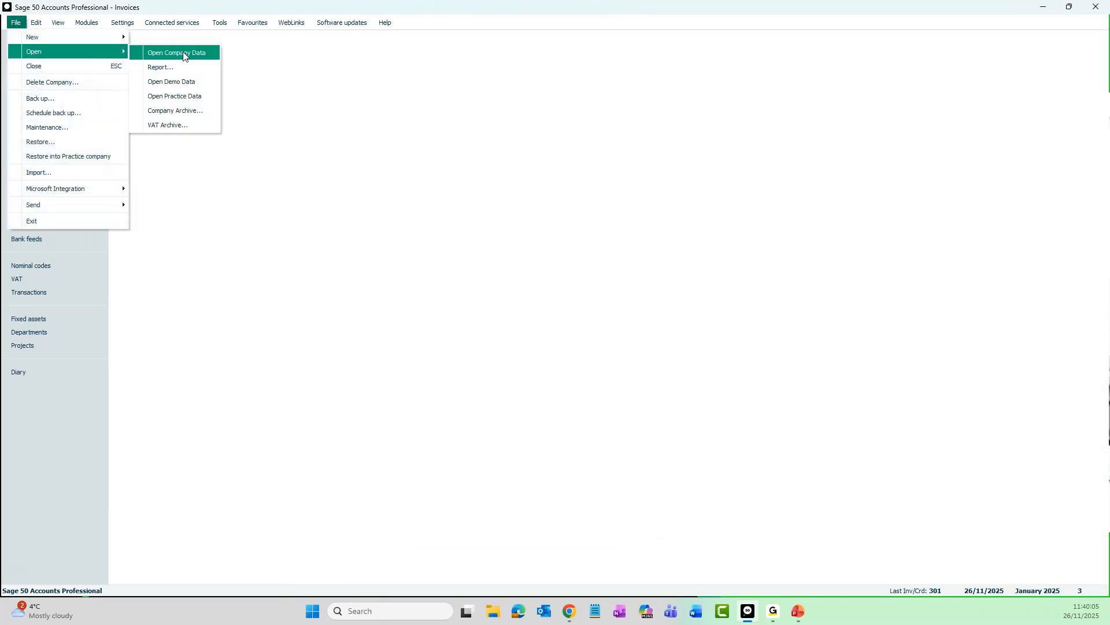
{"action": "left_click", "coordinate": [203, 85]}
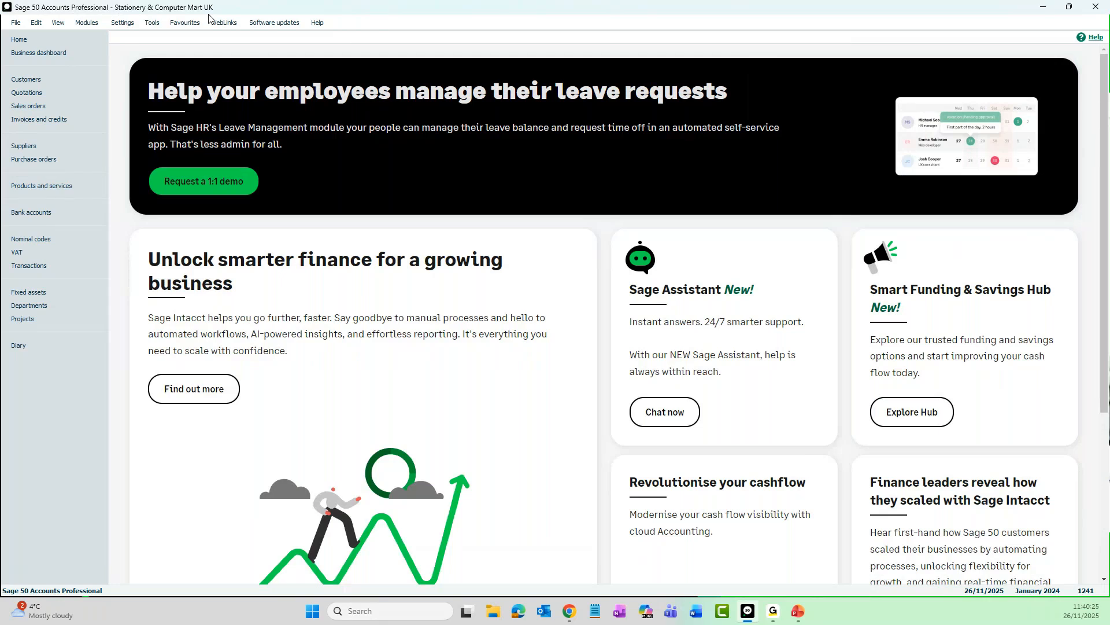
- View the demo company's customer list, its invoices and credits, and its products and services
{"action": "left_click", "coordinate": [51, 79]}
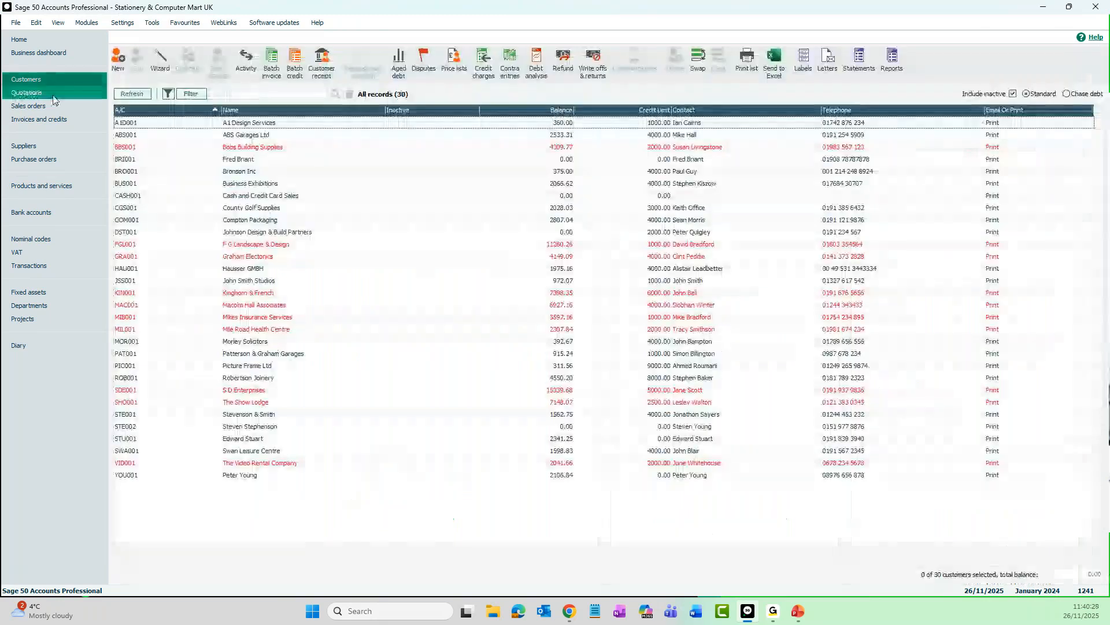
{"action": "left_click", "coordinate": [62, 126]}
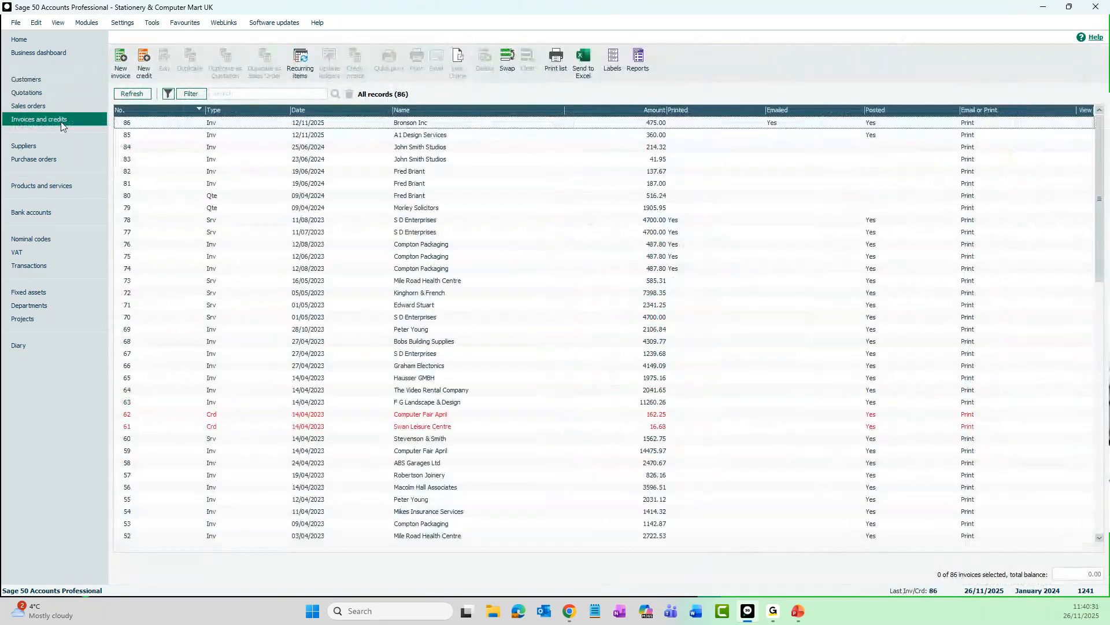
{"action": "left_click", "coordinate": [73, 191]}
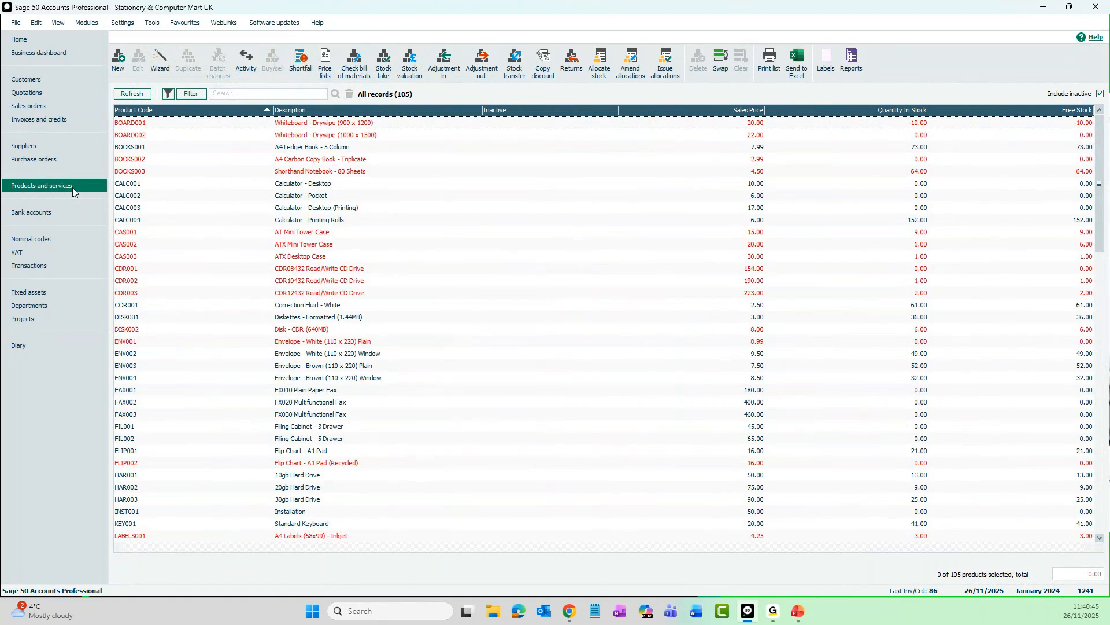
- Open the practice data options to review using own data or blank data, then cancel without starting a practice company
{"action": "left_click", "coordinate": [17, 24]}
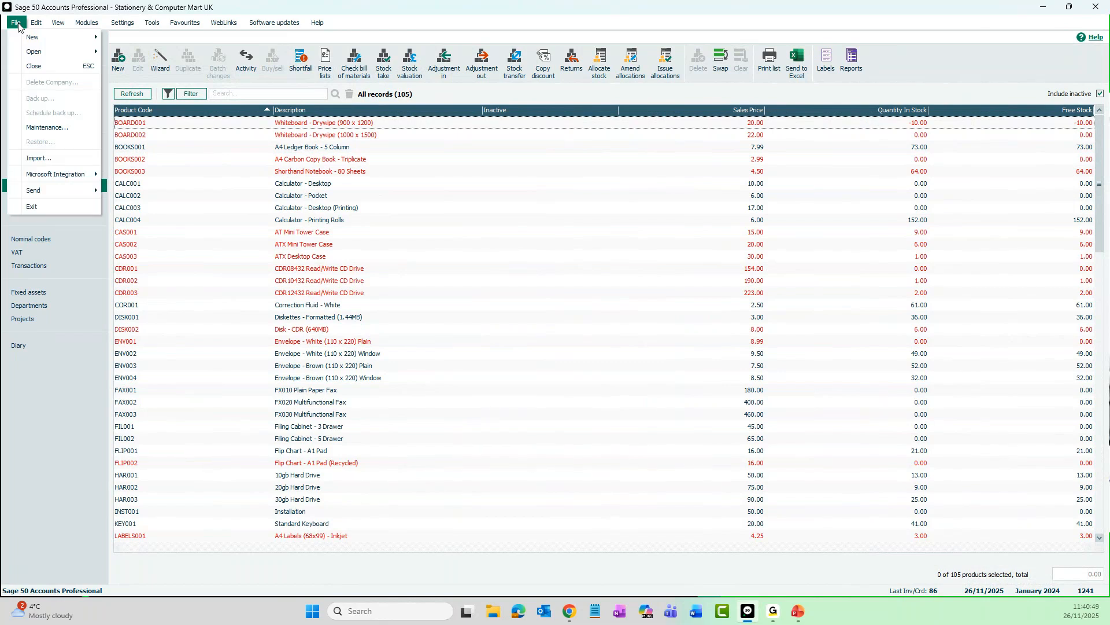
{"action": "mouse_move", "coordinate": [39, 55]}
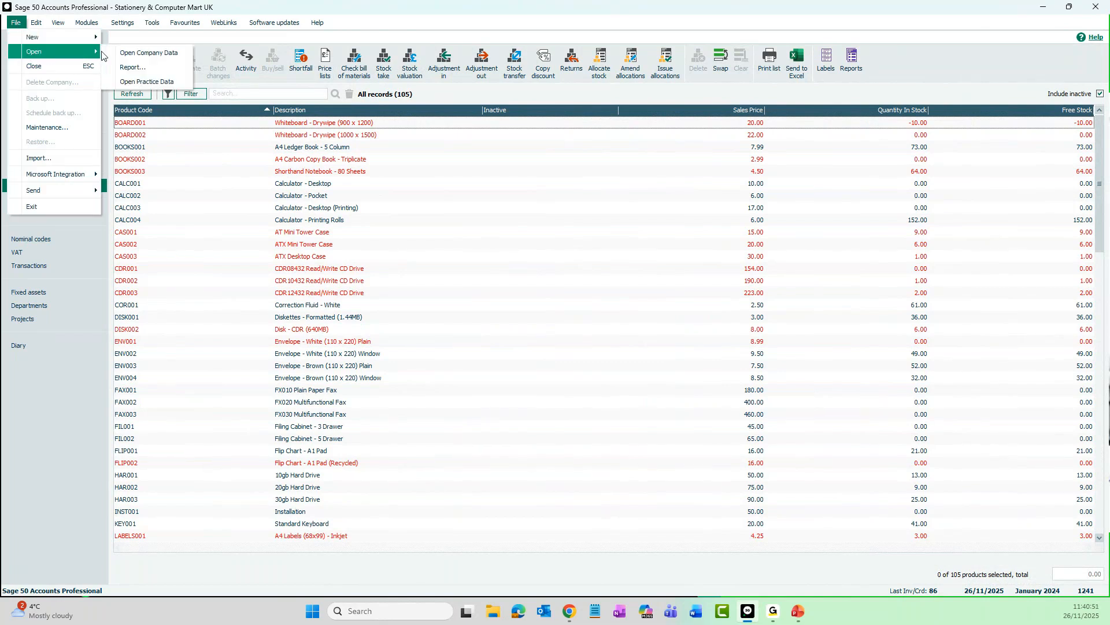
{"action": "left_click", "coordinate": [153, 82]}
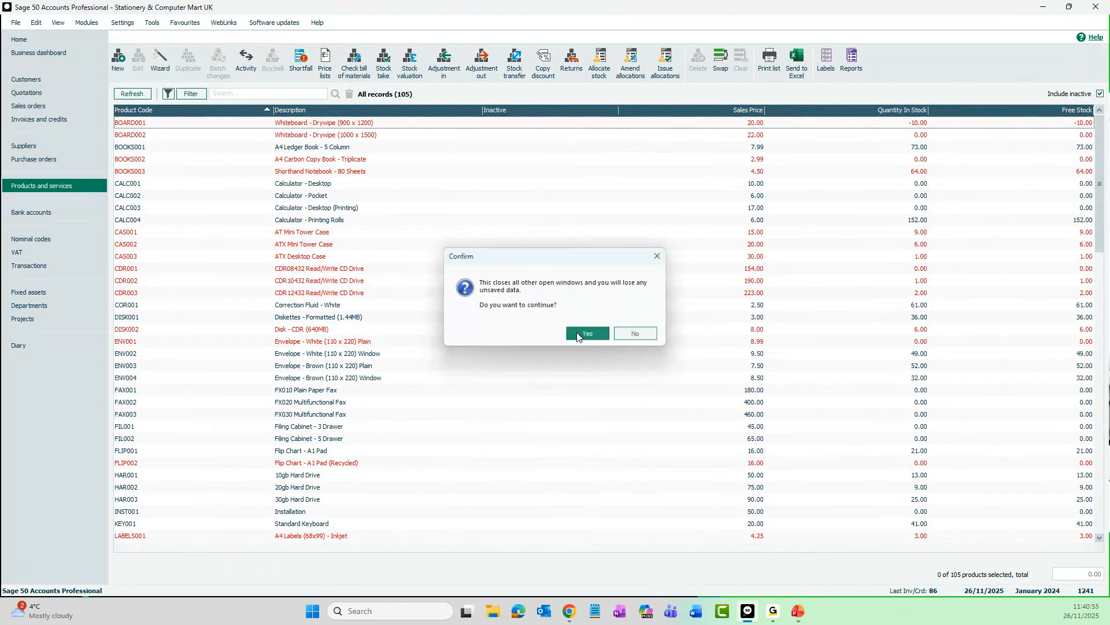
{"action": "left_click", "coordinate": [580, 336]}
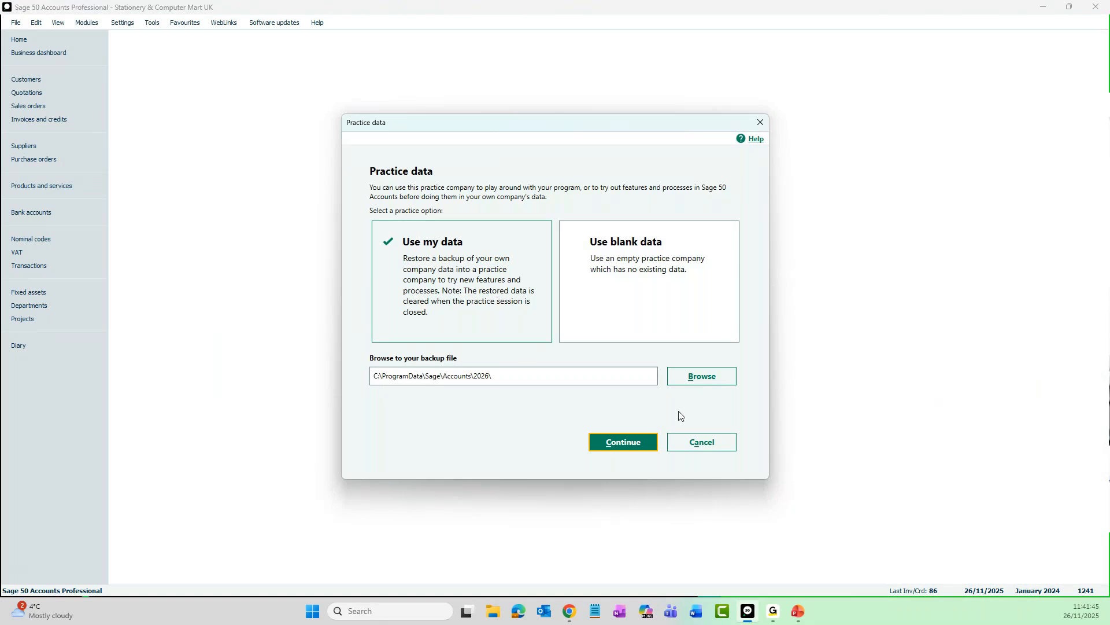
{"action": "left_click", "coordinate": [715, 445]}
{"action": "left_click", "coordinate": [614, 330]}
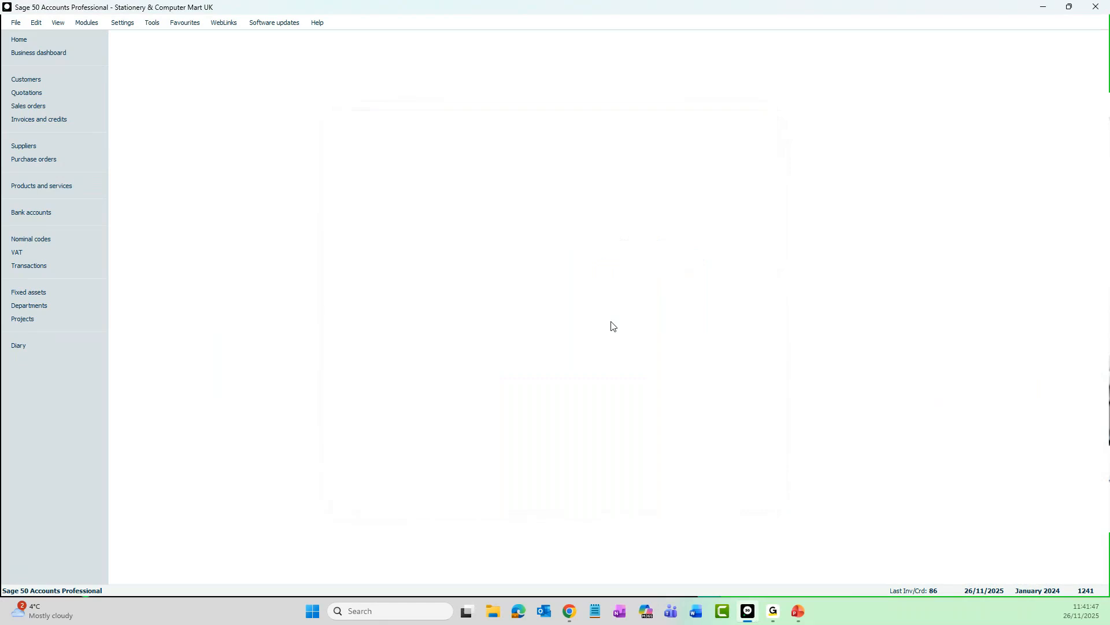